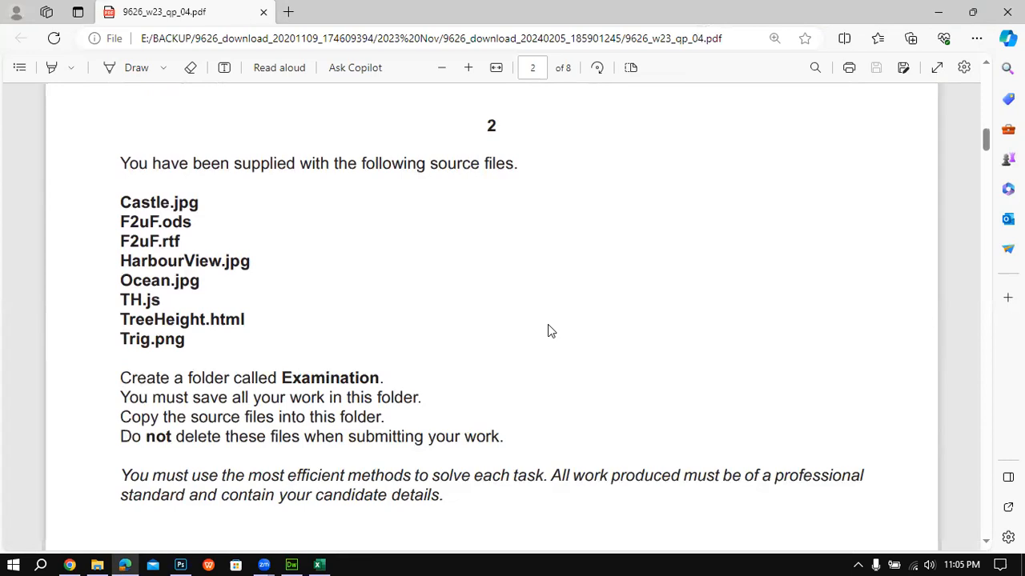
# Review the exam paper's list of supplied source files and the instruction about the Examination folder.
pyautogui.doubleClick(128, 202)
pyautogui.click(175, 275)
pyautogui.scroll(-3, 164, 369)
pyautogui.doubleClick(285, 231)
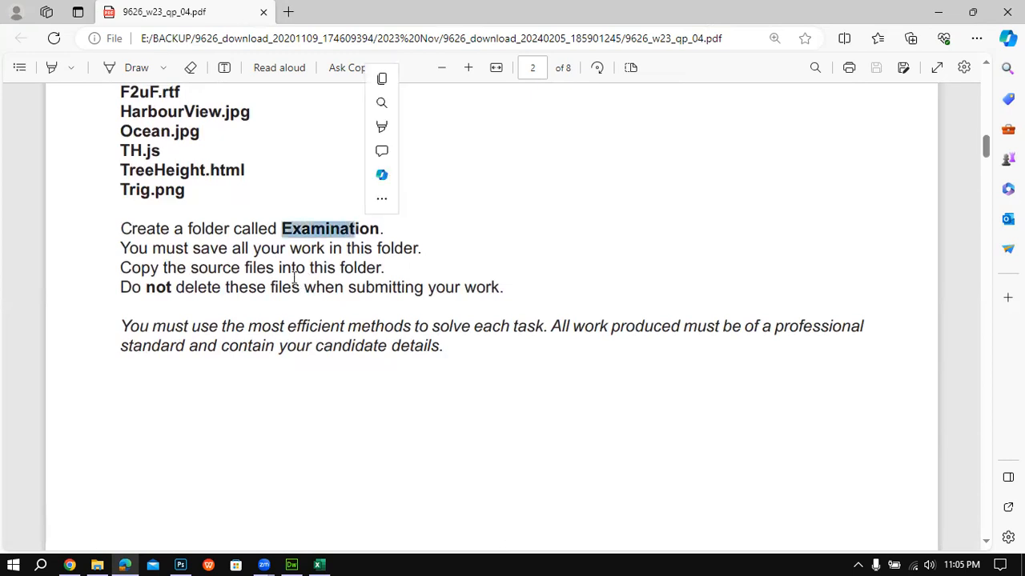
pyautogui.scroll(-5, 293, 277)
pyautogui.scroll(-5, 293, 282)
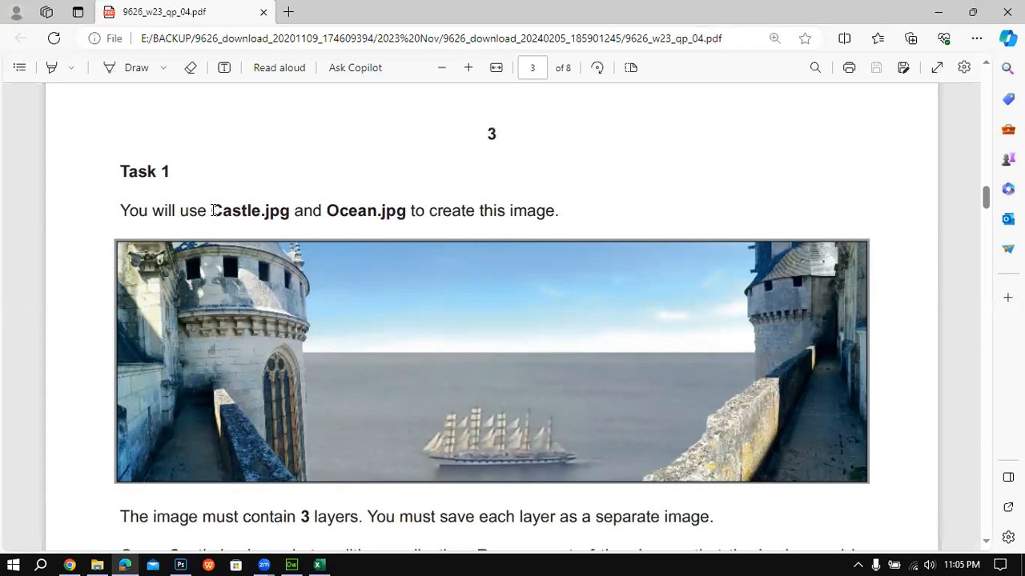
# Read the Task 1 instructions on combining Castle.jpg and Ocean.jpg, removing part of the castle view, and naming the CastleLayer_ file.
pyautogui.moveTo(198, 210); pyautogui.dragTo(280, 219)
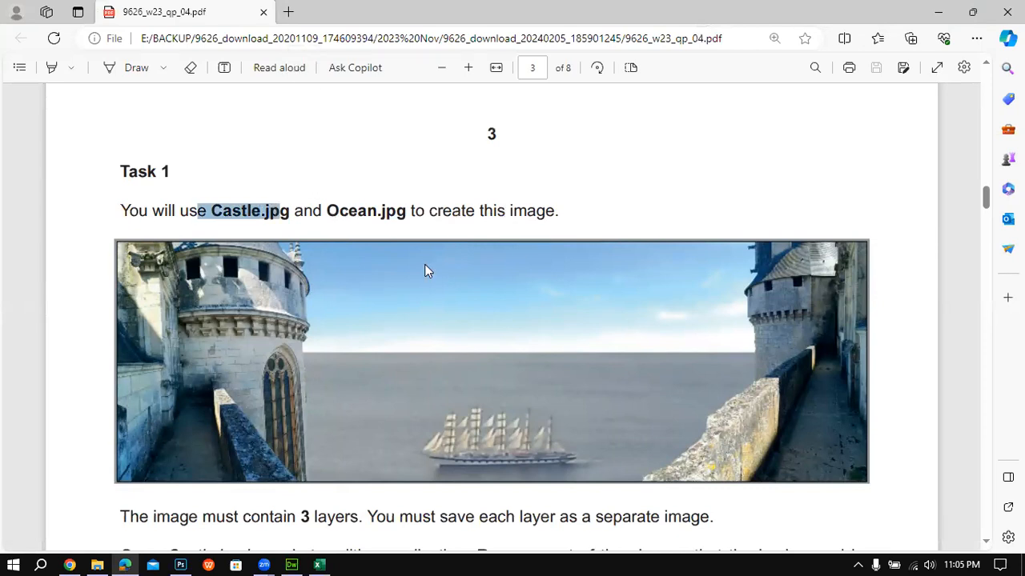
pyautogui.scroll(-1, 424, 270)
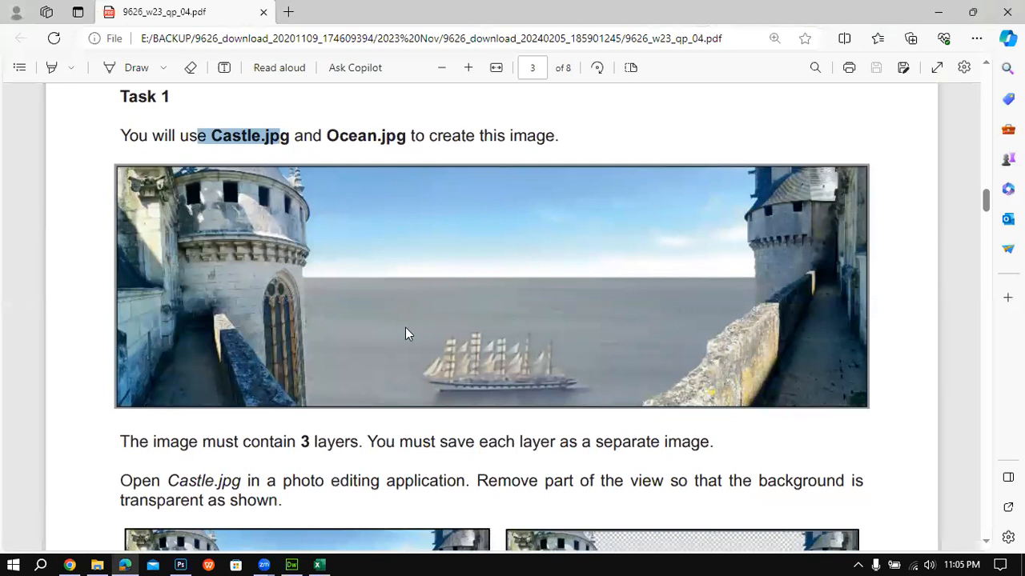
pyautogui.scroll(-2, 405, 327)
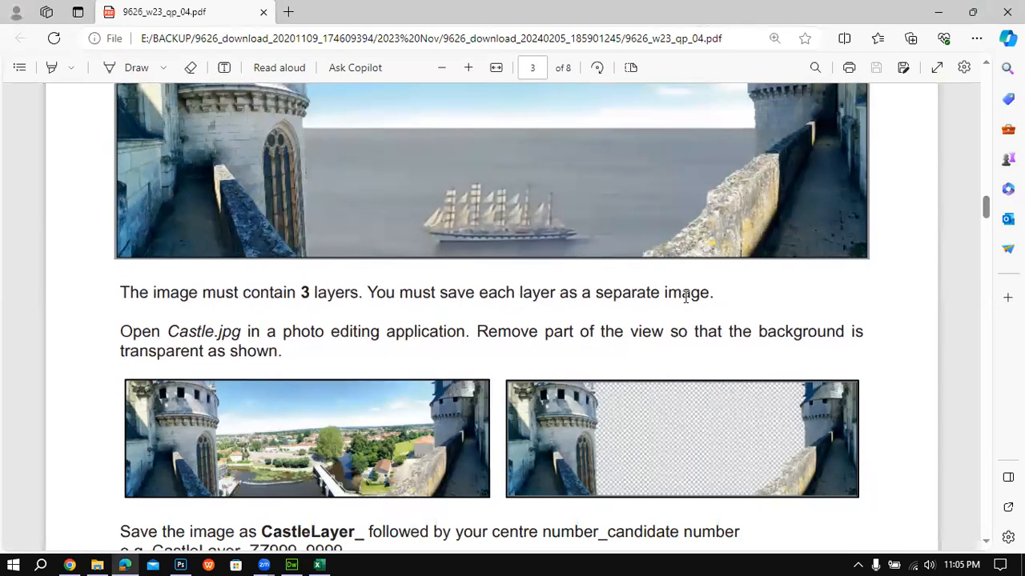
pyautogui.moveTo(166, 332); pyautogui.dragTo(240, 332)
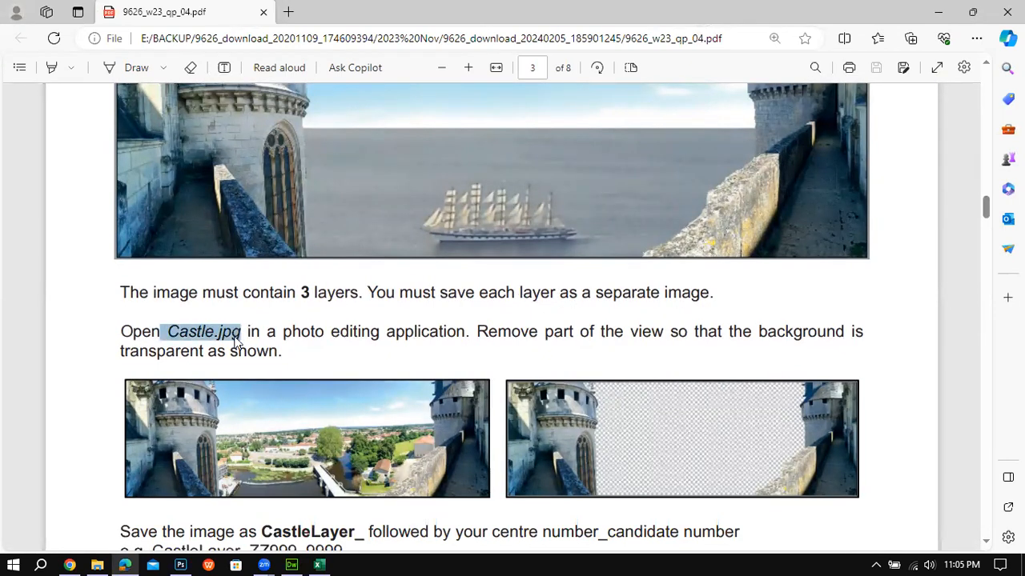
pyautogui.click(324, 333)
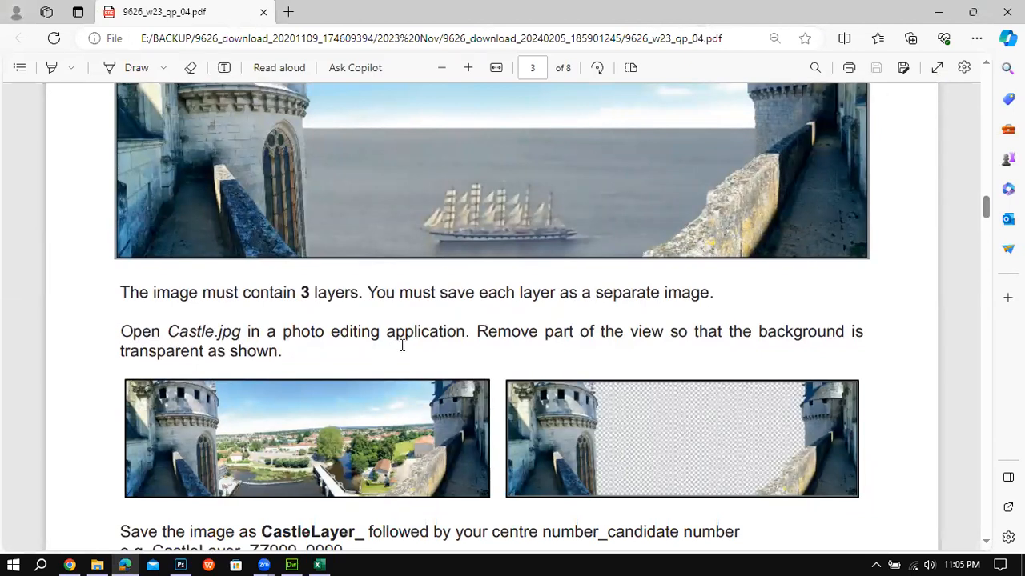
pyautogui.scroll(-1, 402, 346)
pyautogui.scroll(-1, 402, 346)
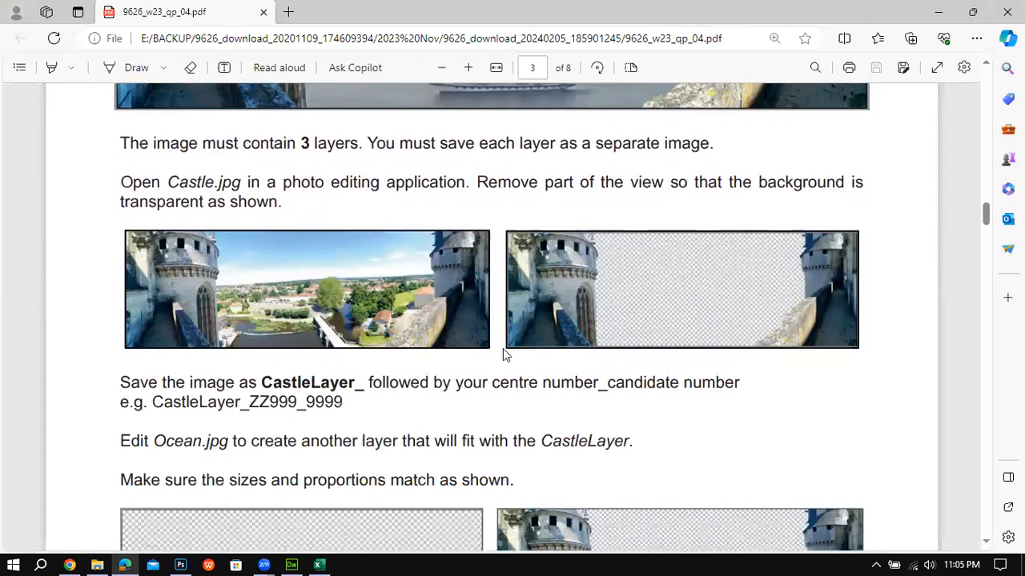
pyautogui.moveTo(263, 384); pyautogui.dragTo(657, 382)
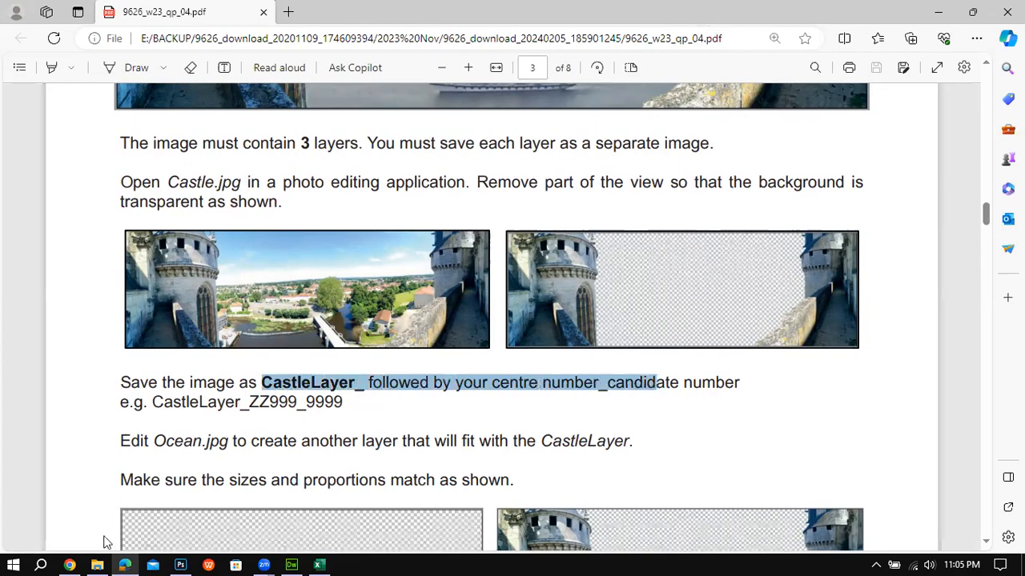
# Switch to Photoshop and open the Castle image from the November 2023 source files folder.
pyautogui.click(177, 562)
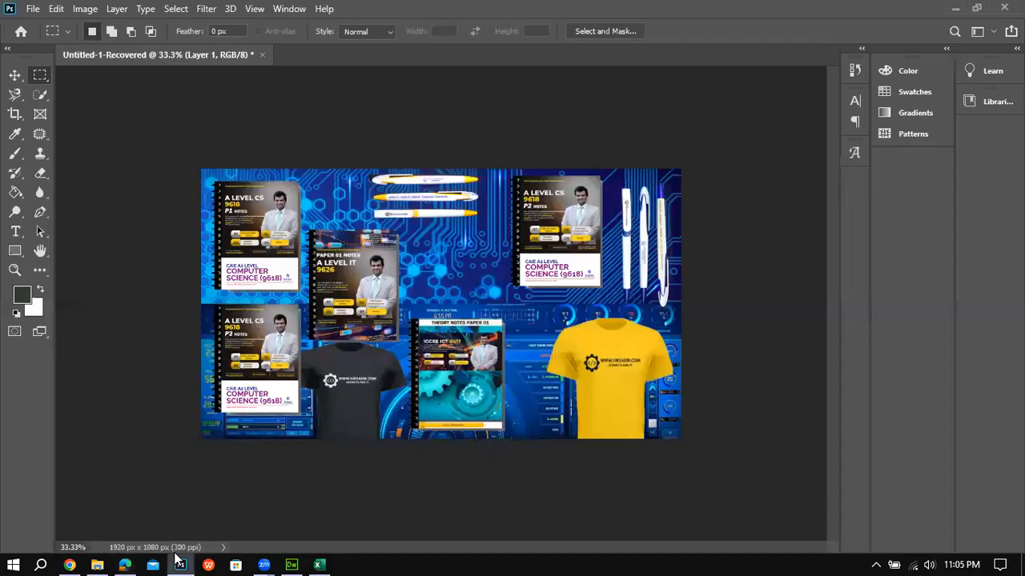
pyautogui.click(178, 562)
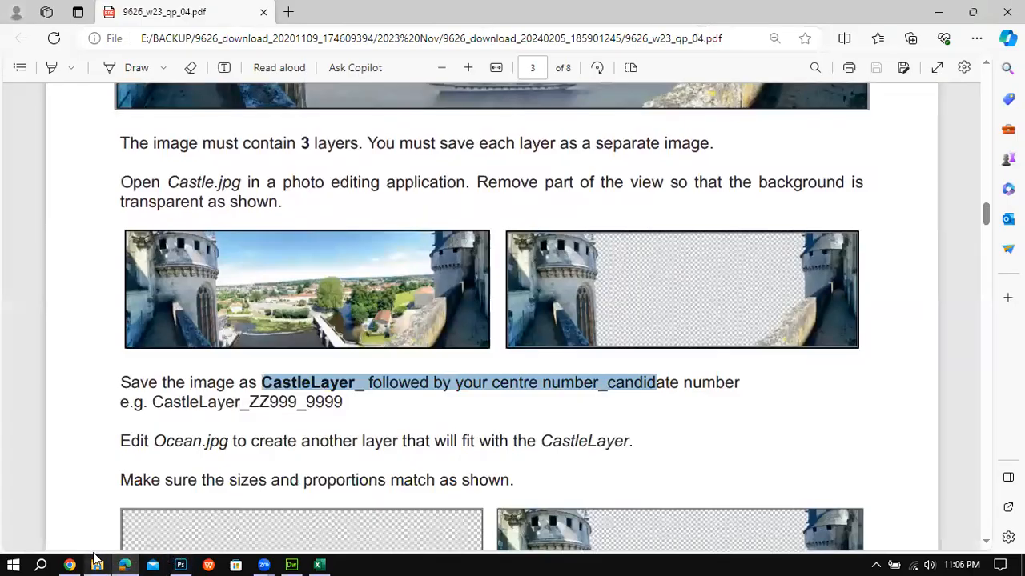
pyautogui.moveTo(97, 564)
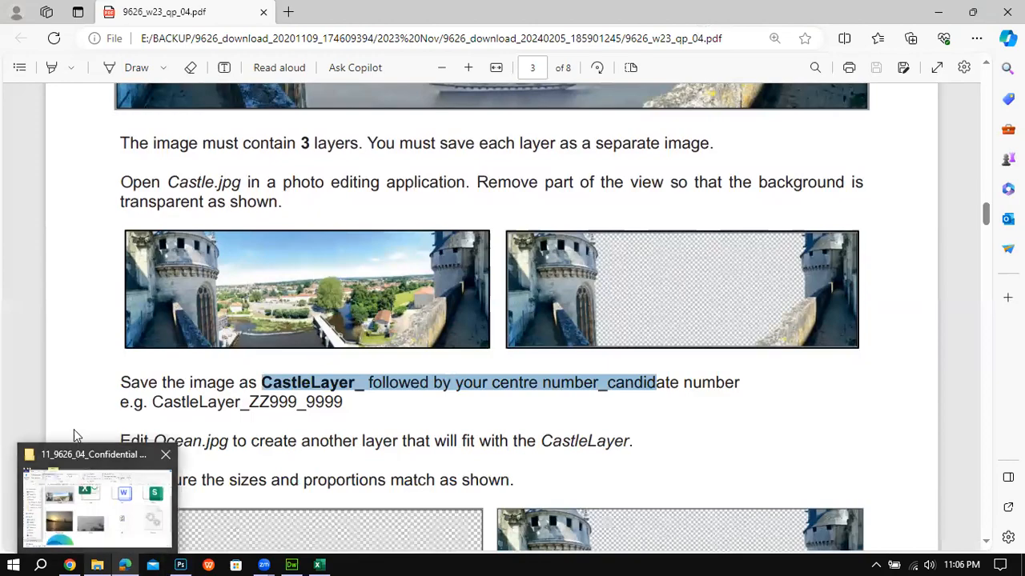
pyautogui.click(180, 565)
pyautogui.click(34, 10)
pyautogui.click(42, 38)
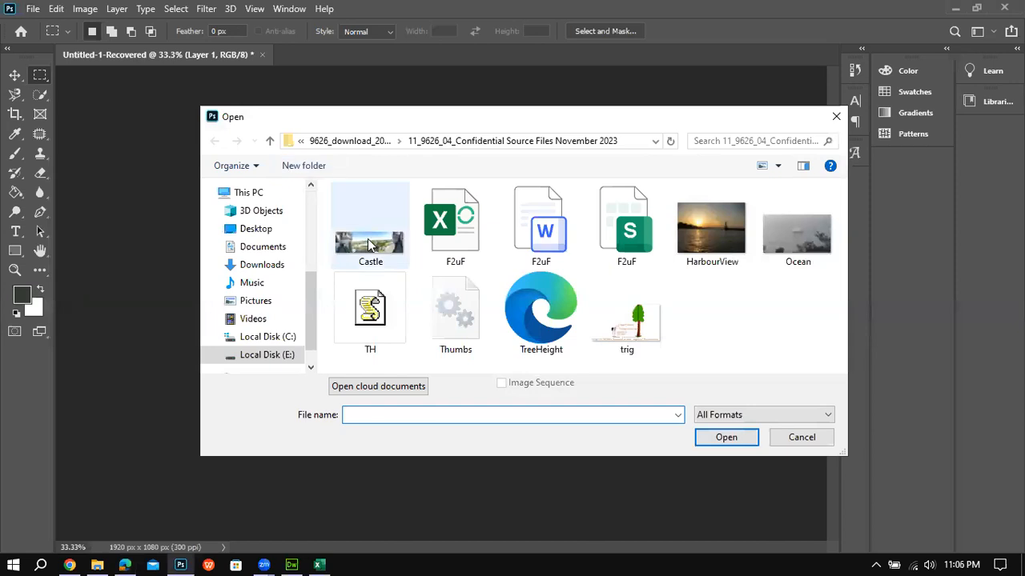
pyautogui.click(367, 239)
pyautogui.doubleClick(367, 239)
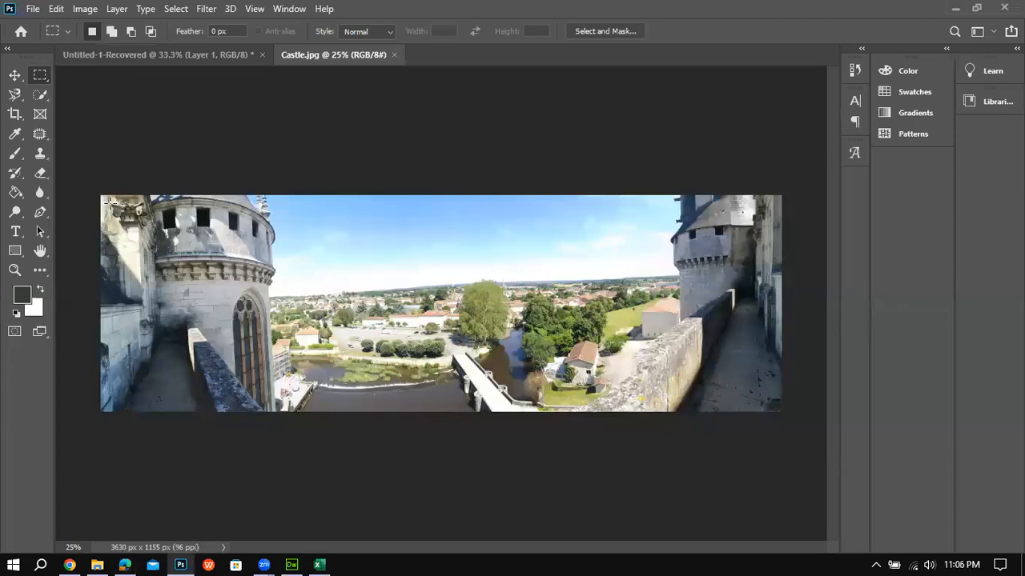
# Select the entire Castle.jpg image with a rectangular marquee and copy it.
pyautogui.moveTo(97, 189); pyautogui.dragTo(896, 476)
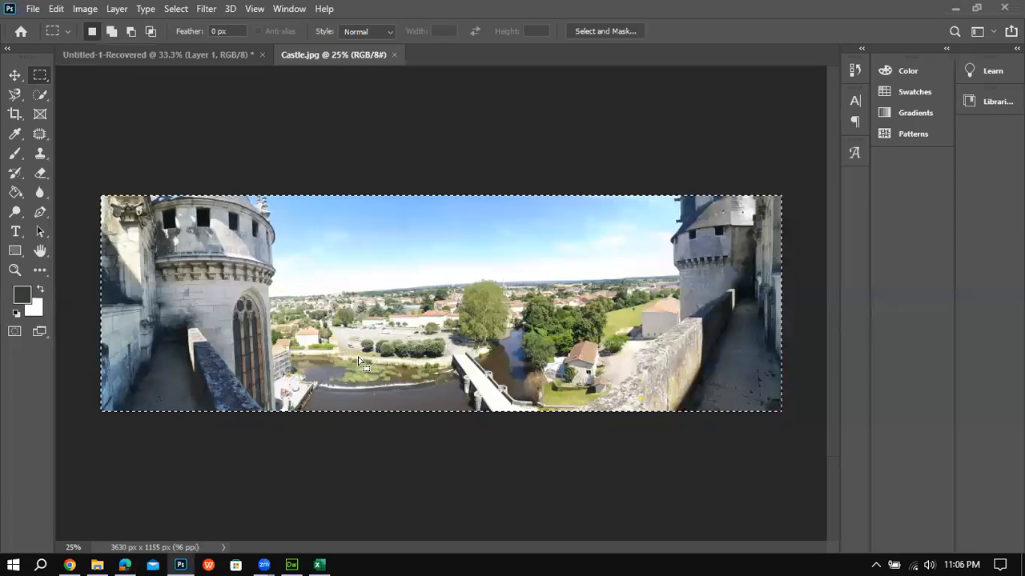
pyautogui.click(85, 9)
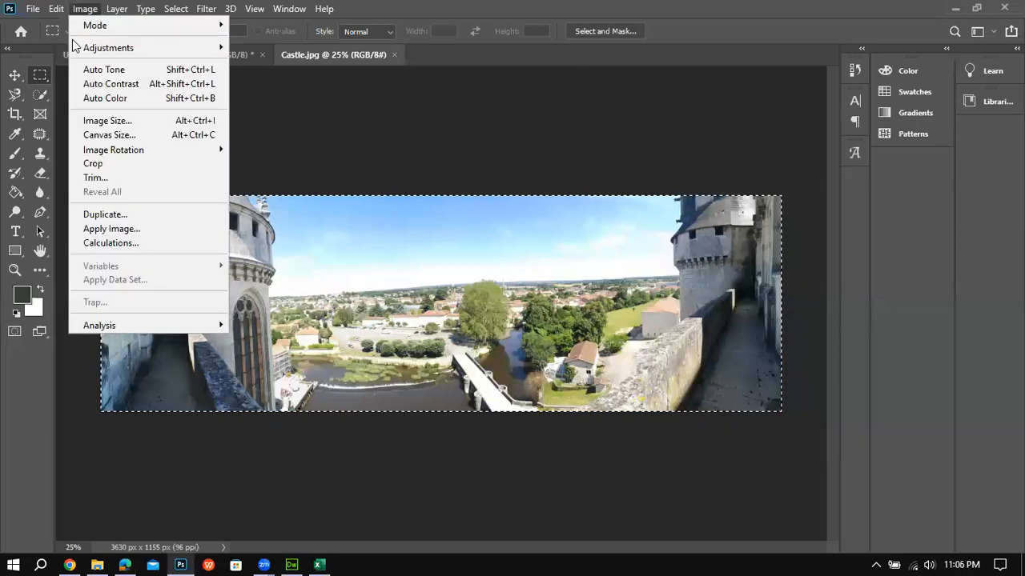
pyautogui.click(62, 15)
pyautogui.click(105, 110)
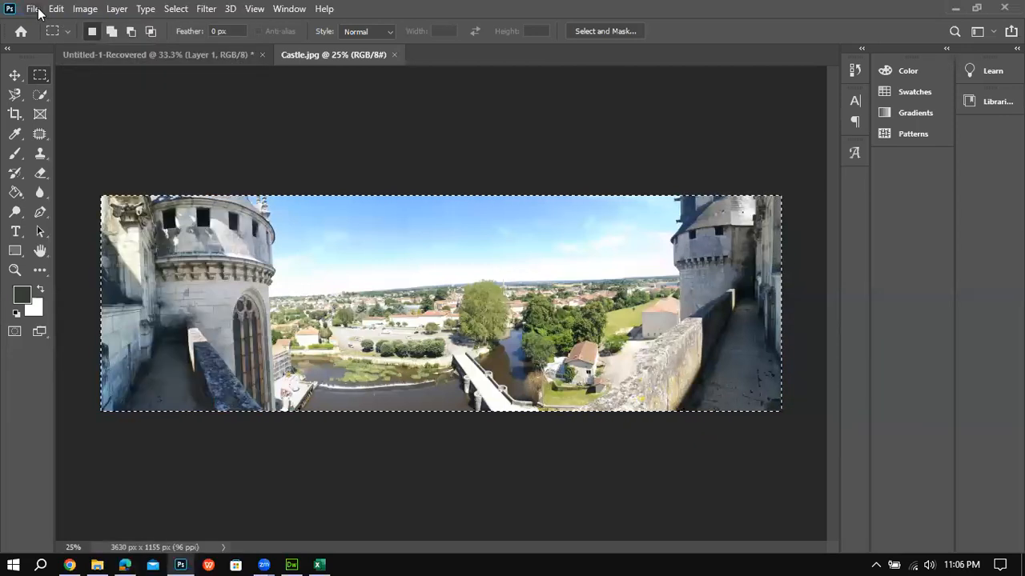
# Create a new document from the Clipboard preset, 3630 x 1155 px at 96 ppi, with transparent background contents.
pyautogui.click(35, 8)
pyautogui.click(42, 24)
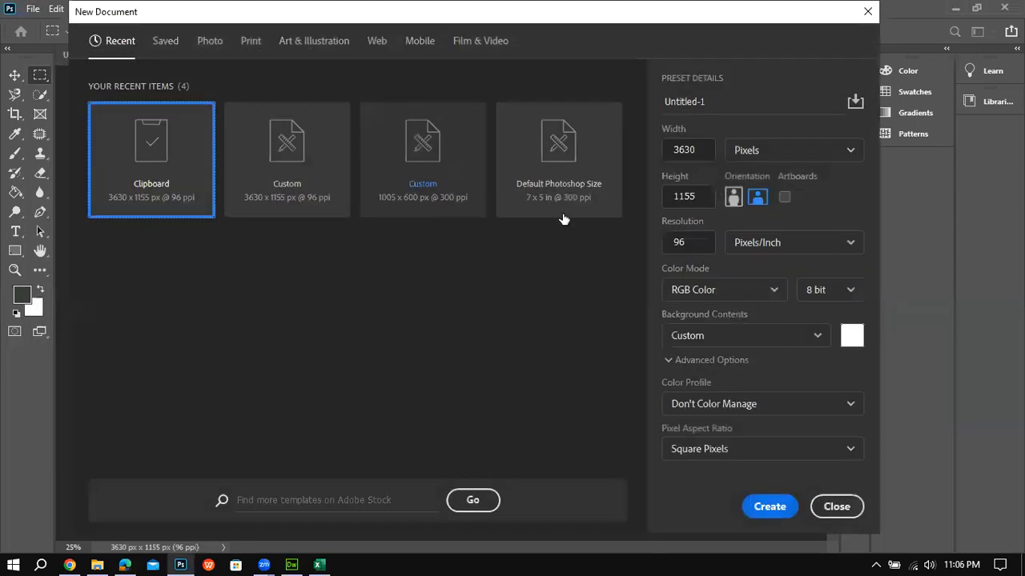
pyautogui.click(719, 333)
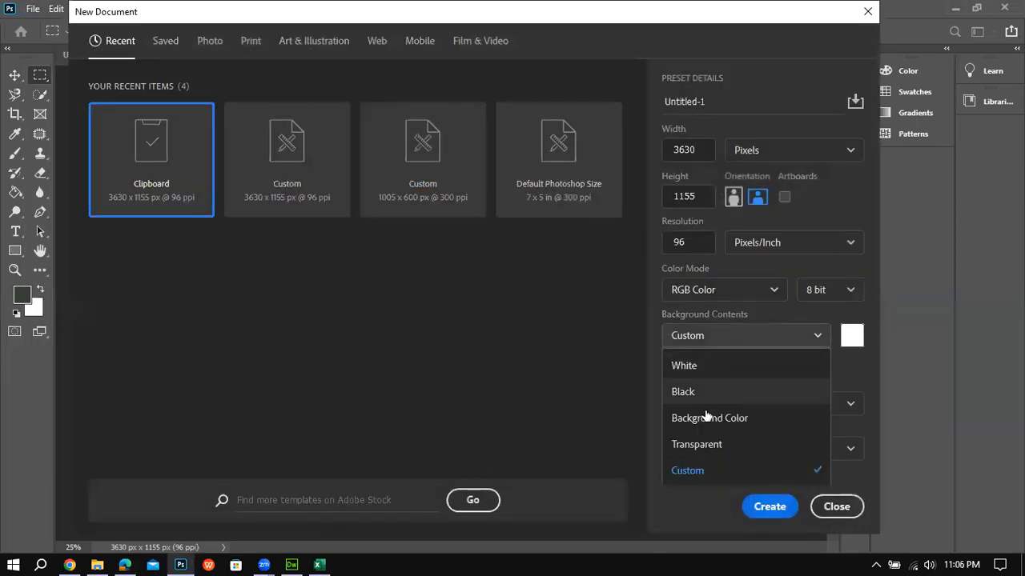
pyautogui.click(701, 450)
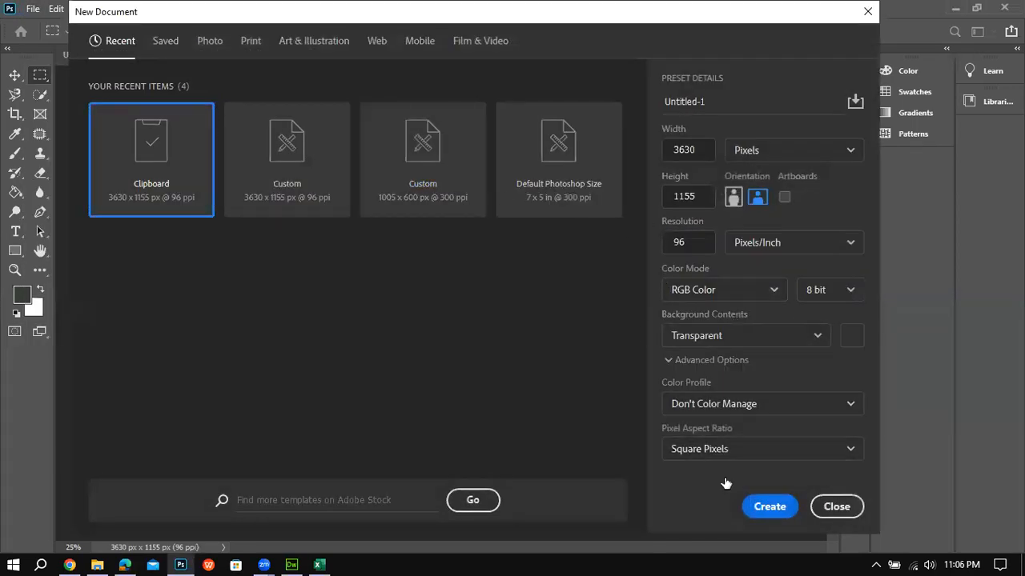
pyautogui.click(769, 507)
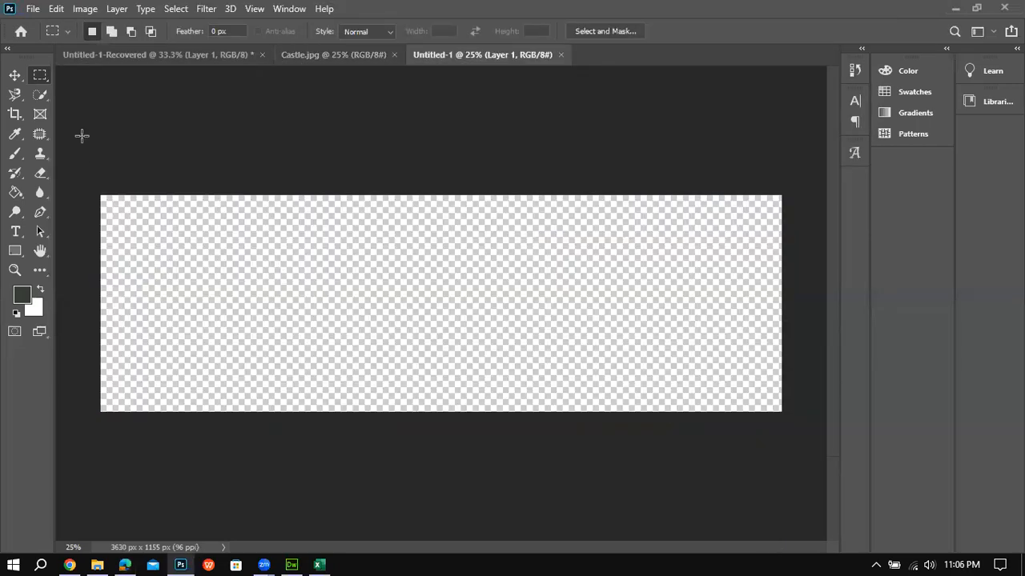
# Paste the copied castle image into the new transparent document.
pyautogui.click(84, 9)
pyautogui.click(84, 9)
pyautogui.click(56, 9)
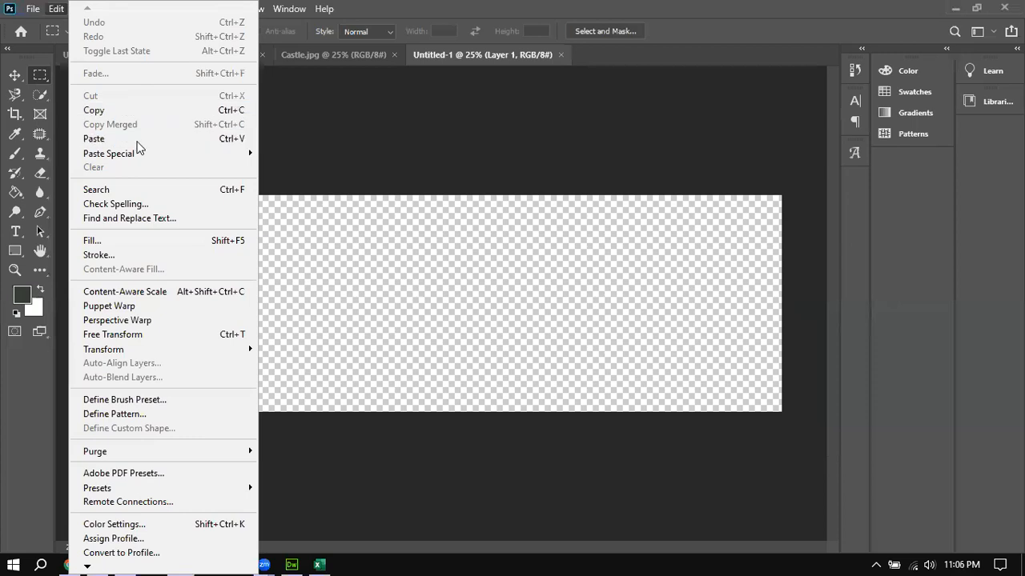
pyautogui.click(135, 140)
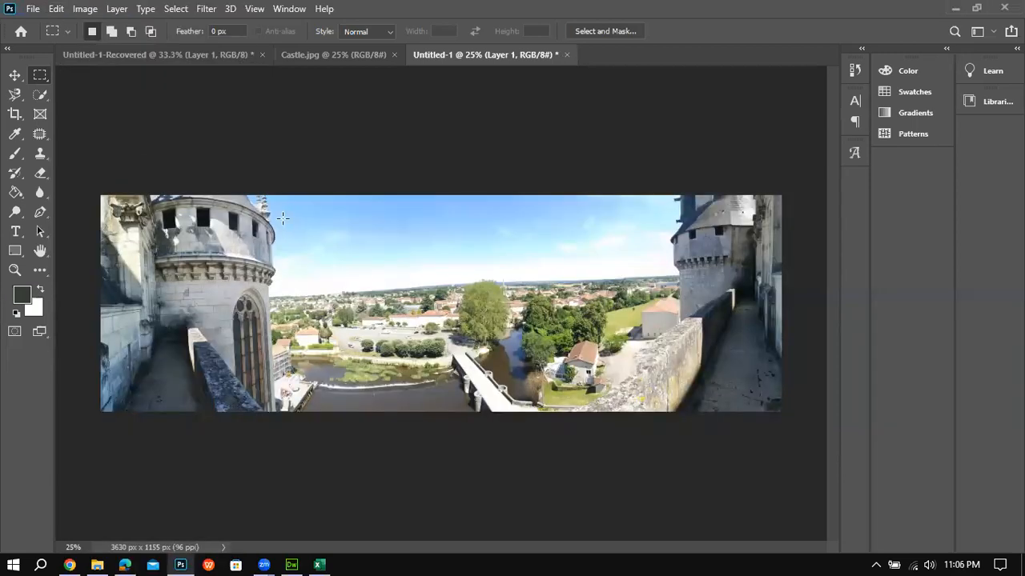
pyautogui.click(17, 96)
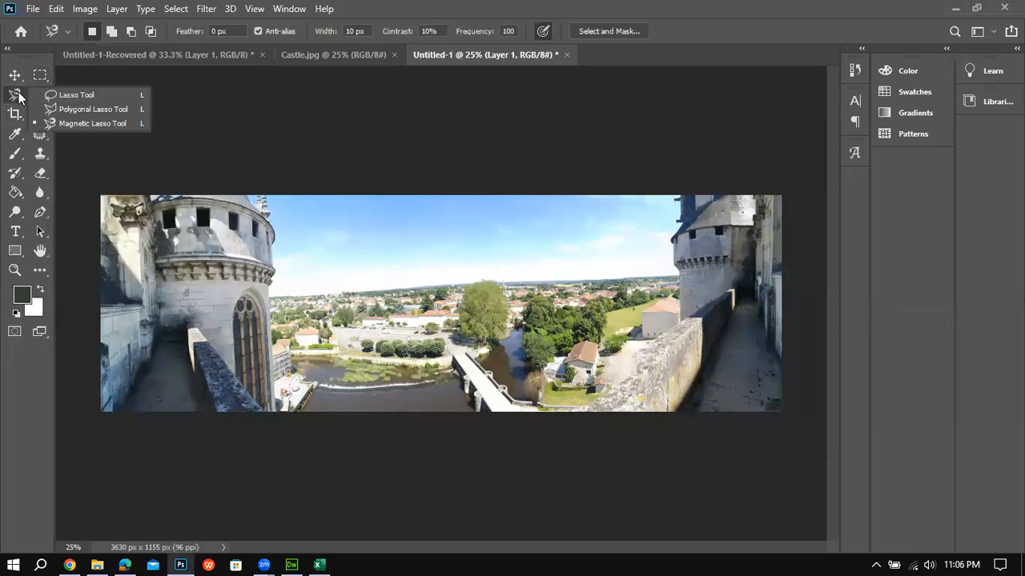
pyautogui.click(69, 124)
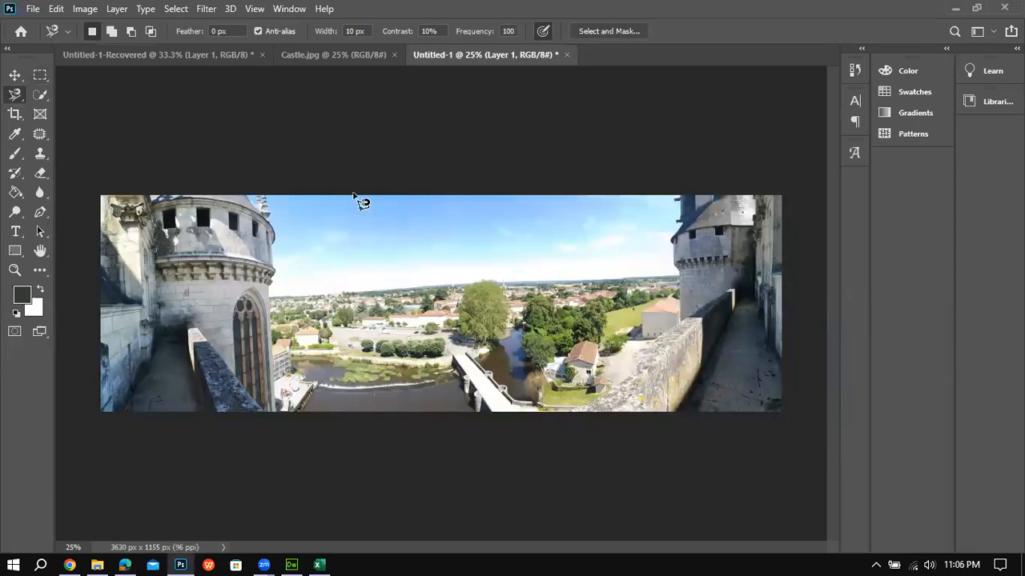
pyautogui.hotkey('ctrl', '+')
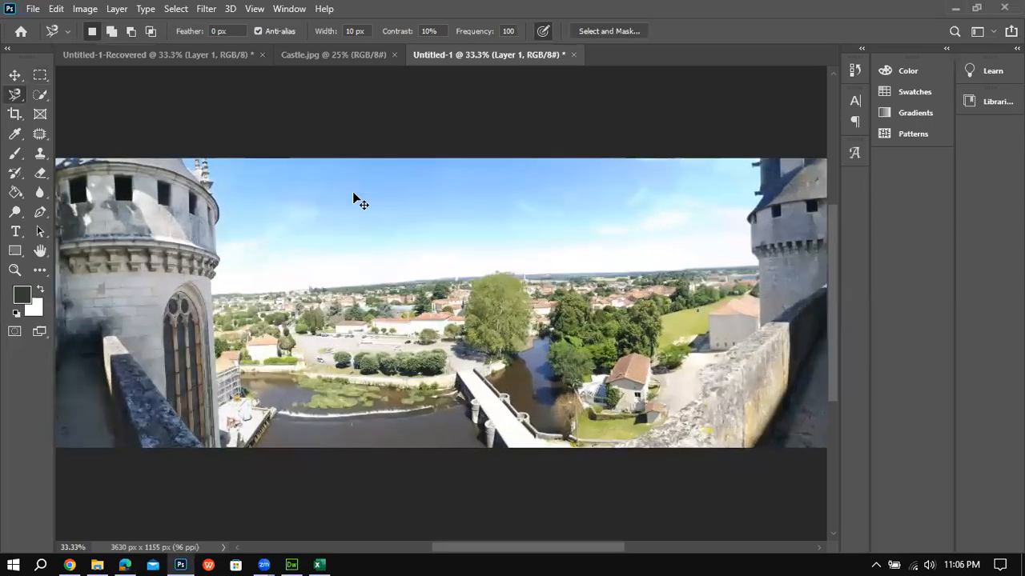
pyautogui.hotkey('ctrl', '+')
pyautogui.hotkey('ctrl', '-')
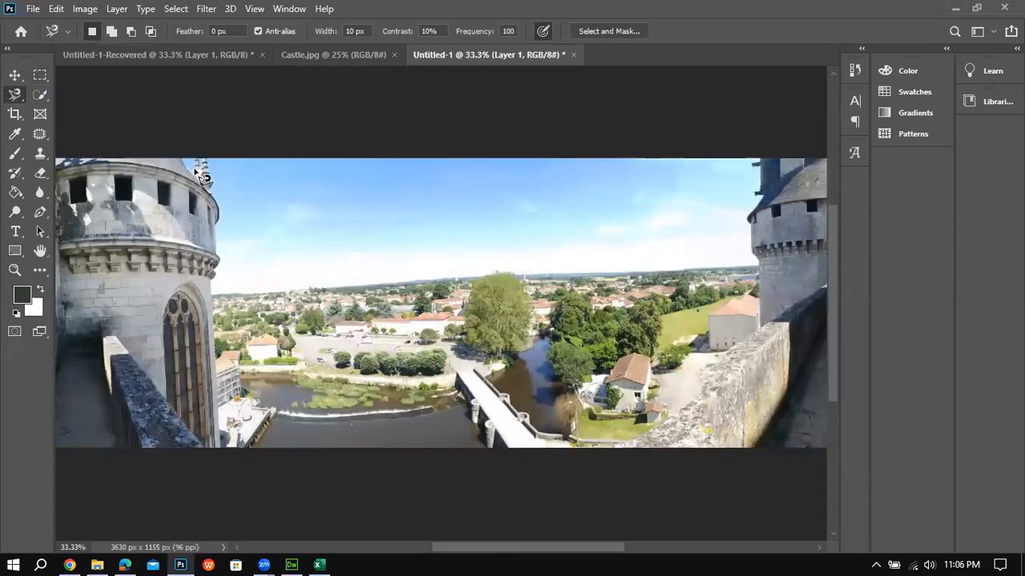
pyautogui.click(210, 156)
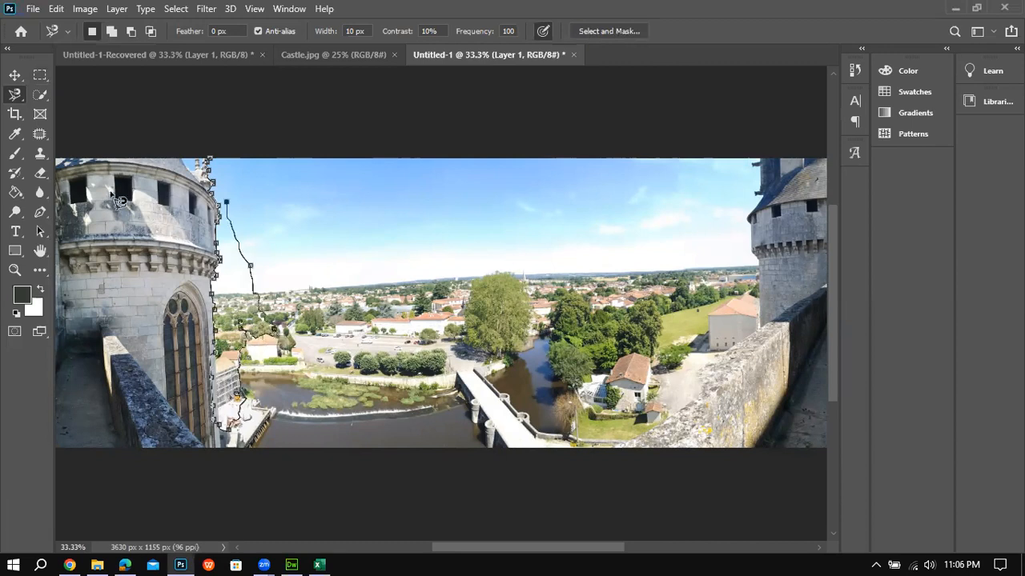
pyautogui.click(40, 74)
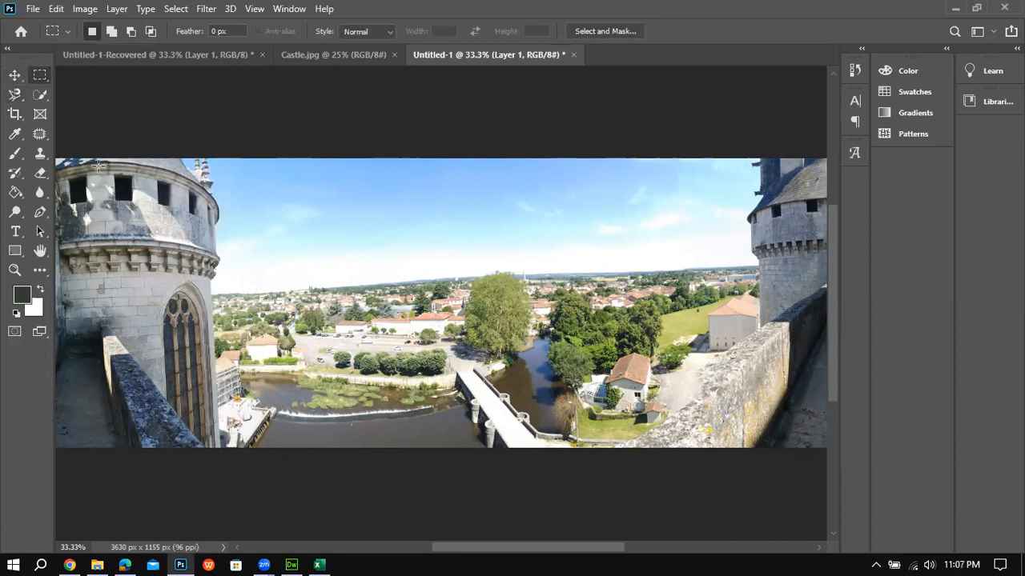
# Outline the sky and landscape between the two castle towers with the Magnetic Lasso and cut that area out of the layer.
pyautogui.click(17, 95)
pyautogui.click(208, 161)
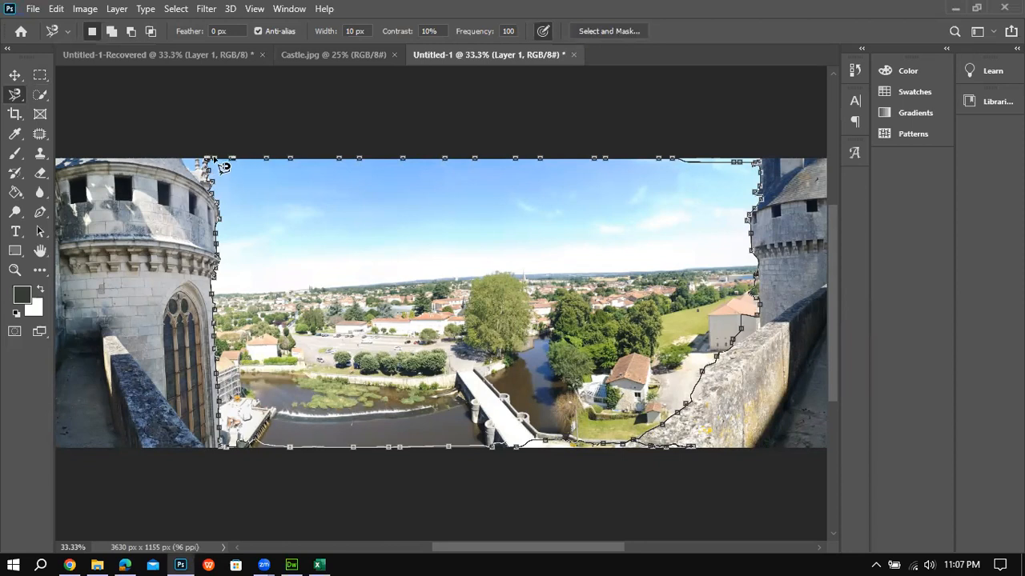
pyautogui.click(216, 168)
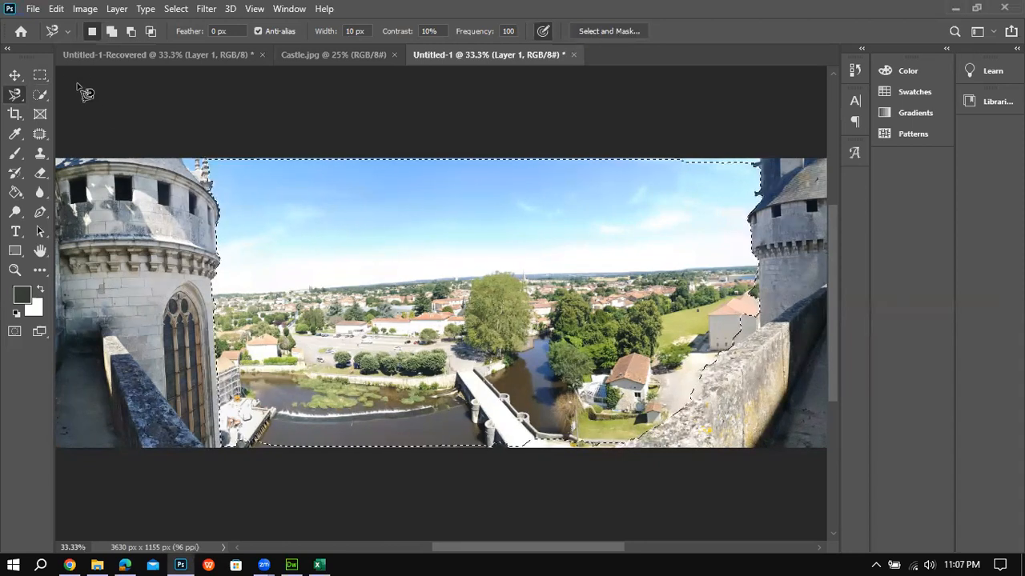
pyautogui.click(84, 9)
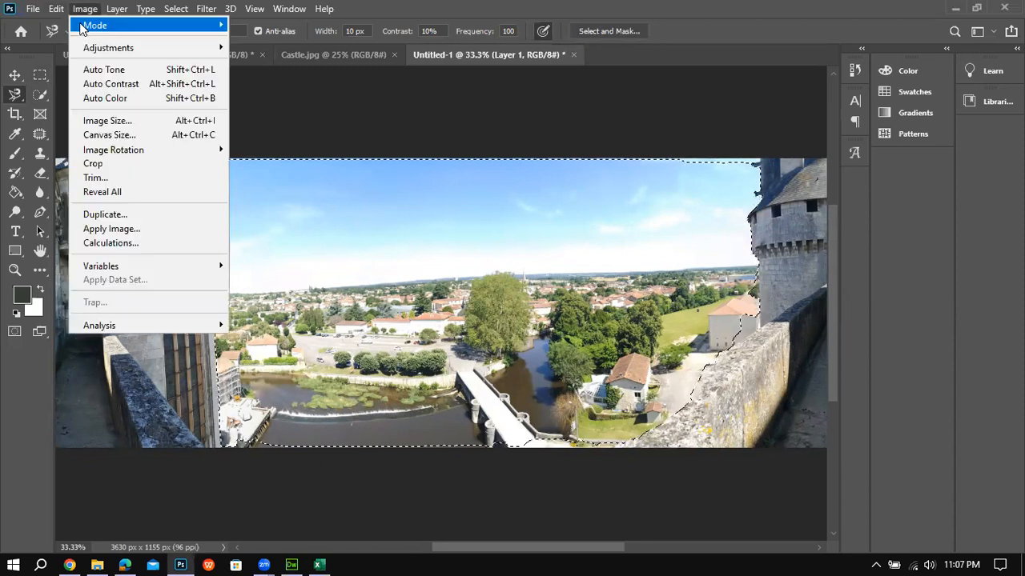
pyautogui.click(56, 9)
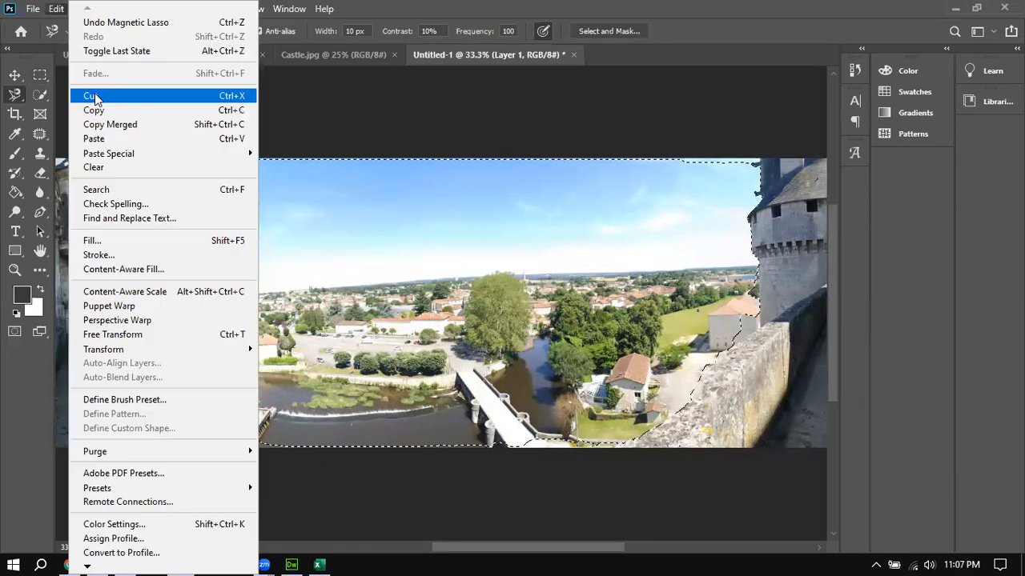
pyautogui.click(92, 96)
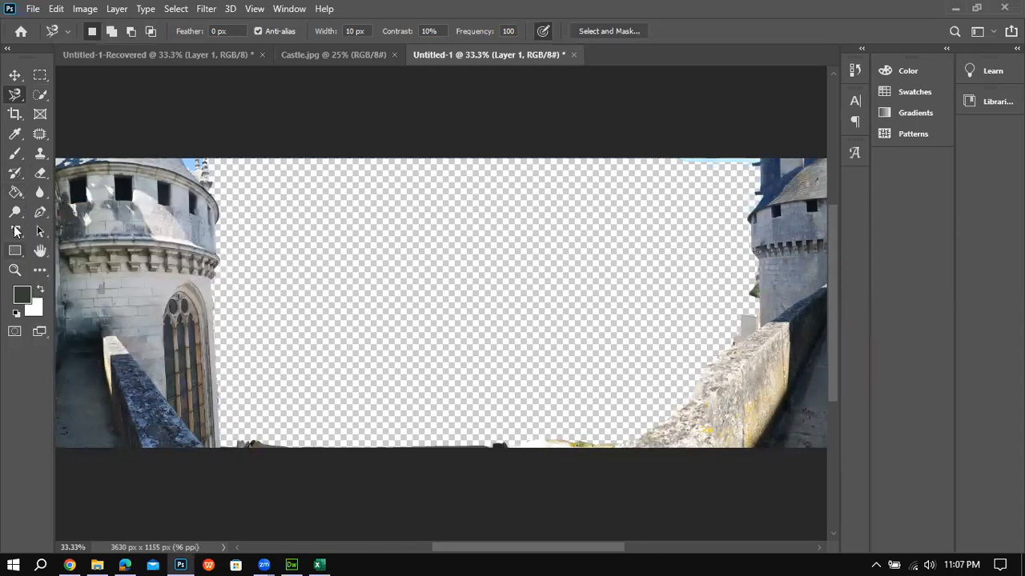
# Erase the leftover landscape strip along the castle image's bottom edge with the Eraser tool.
pyautogui.moveTo(39, 171); pyautogui.dragTo(96, 168)
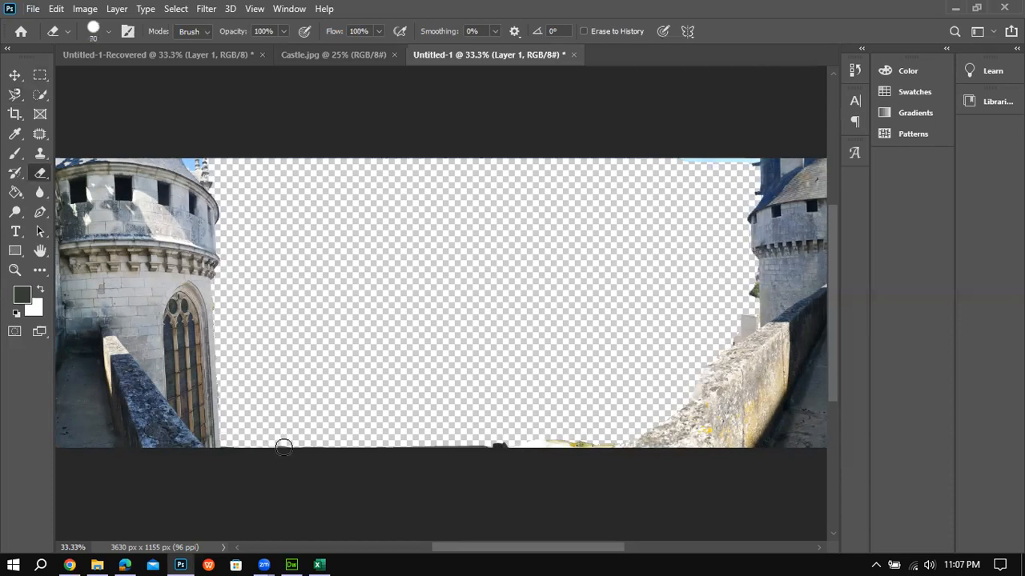
pyautogui.moveTo(511, 443); pyautogui.dragTo(596, 443)
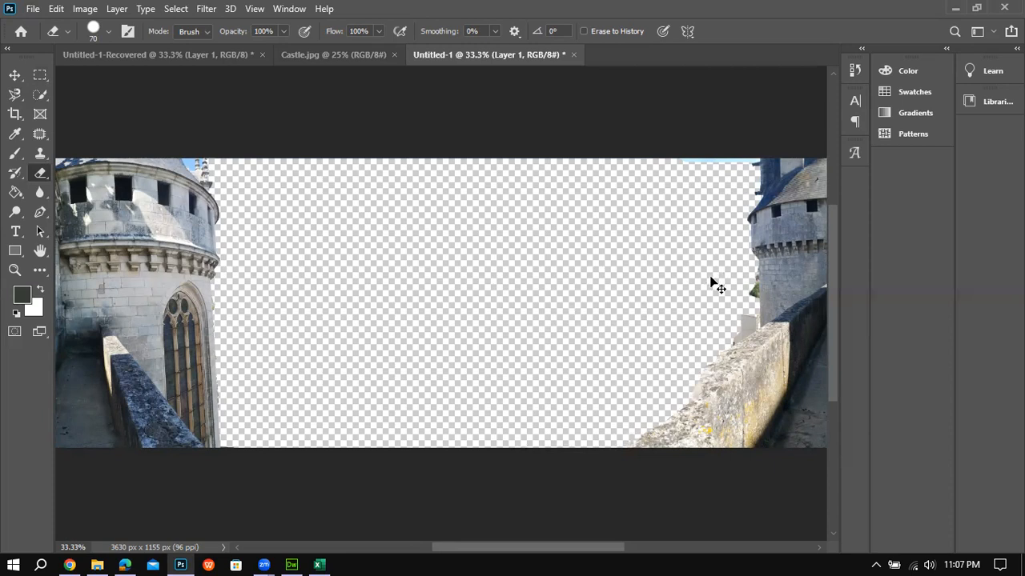
# Reduce the eraser brush to 20 px and erase the leftover building beside the right tower's base, down to the stone wall's edge.
pyautogui.hotkey('ctrl', '+')
pyautogui.hotkey('ctrl', '+')
pyautogui.moveTo(528, 548); pyautogui.dragTo(669, 549)
pyautogui.scroll(3, 436, 324)
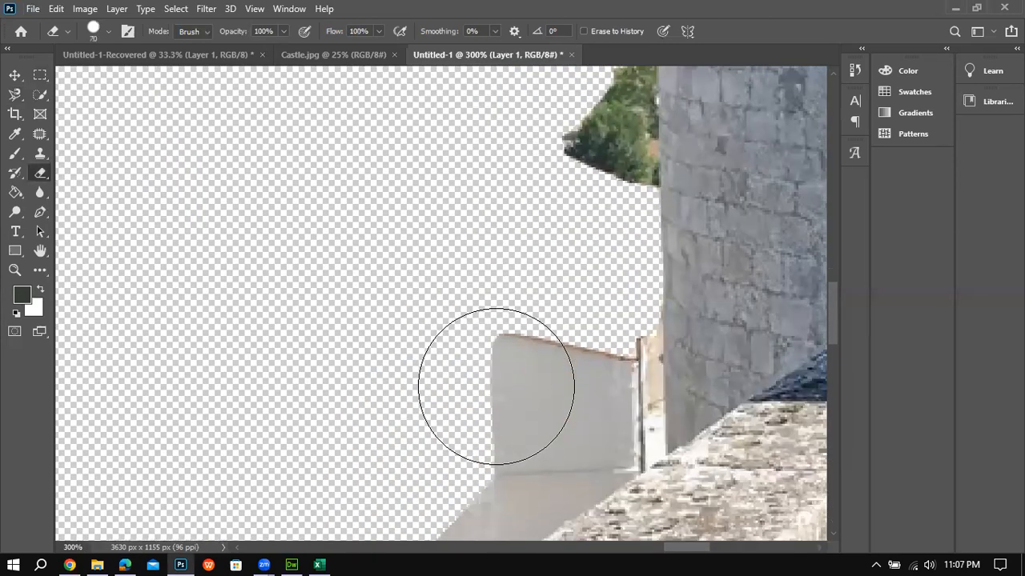
pyautogui.scroll(-3, 497, 386)
pyautogui.press('[')
pyautogui.press('[')
pyautogui.press('[')
pyautogui.press('[')
pyautogui.moveTo(477, 345)
pyautogui.mouseDown()
pyautogui.moveTo(593, 330)
pyautogui.moveTo(583, 241)
pyautogui.moveTo(517, 253)
pyautogui.moveTo(531, 267)
pyautogui.moveTo(487, 367)
pyautogui.moveTo(442, 409)
pyautogui.moveTo(398, 477)
pyautogui.moveTo(429, 468)
pyautogui.moveTo(615, 347)
pyautogui.moveTo(406, 489)
pyautogui.moveTo(606, 360)
pyautogui.moveTo(613, 242)
pyautogui.moveTo(603, 345)
pyautogui.moveTo(634, 339)
pyautogui.moveTo(643, 302)
pyautogui.moveTo(634, 222)
pyautogui.moveTo(636, 256)
pyautogui.moveTo(606, 329)
pyautogui.moveTo(492, 430)
pyautogui.mouseUp()
pyautogui.press('[')
pyautogui.press('[')
pyautogui.press('[')
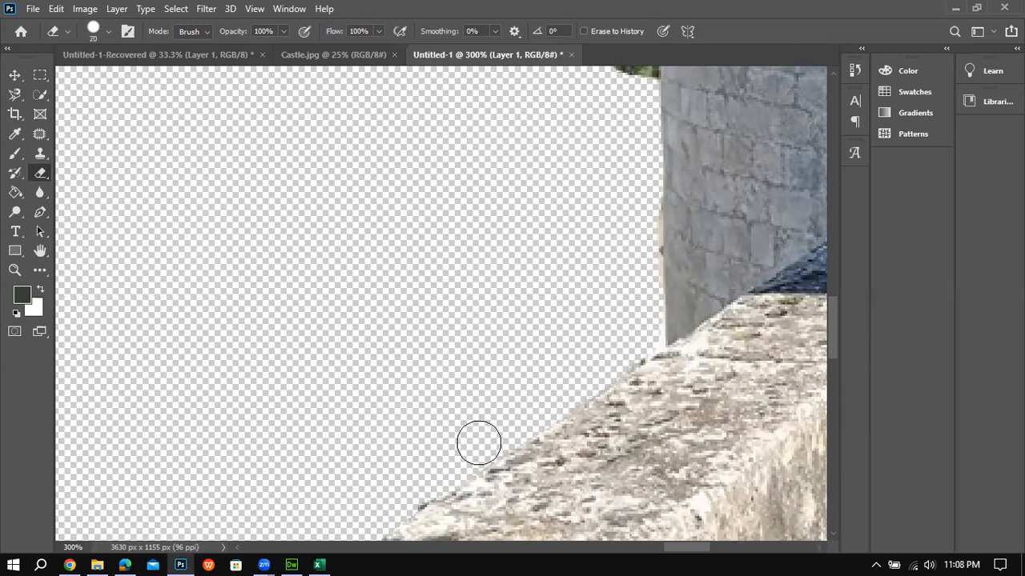
# Erase the remaining trees and houses along the outer side of the right tower.
pyautogui.scroll(6, 485, 322)
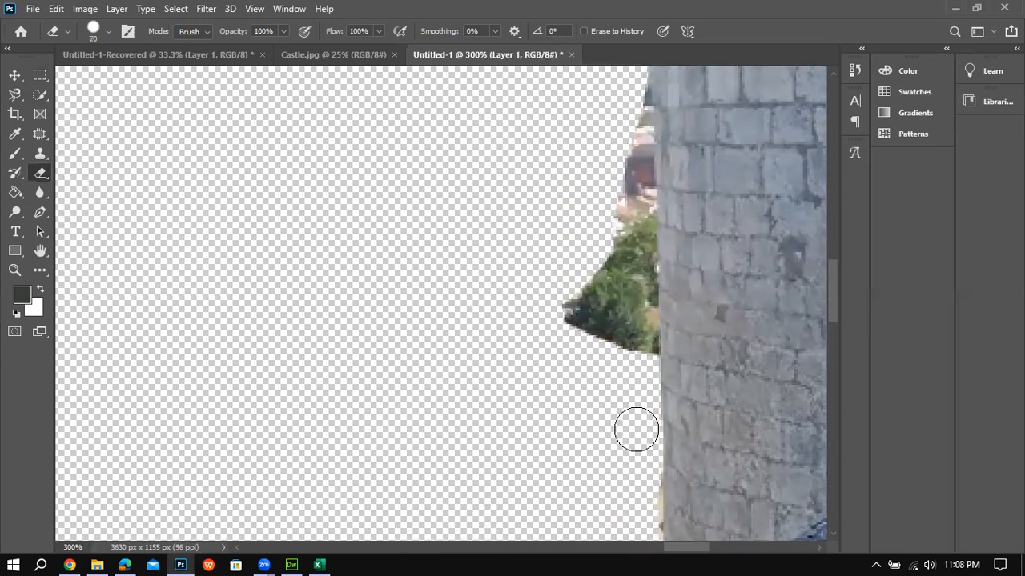
pyautogui.scroll(2, 637, 430)
pyautogui.moveTo(633, 425)
pyautogui.mouseDown()
pyautogui.moveTo(642, 276)
pyautogui.moveTo(631, 124)
pyautogui.moveTo(587, 401)
pyautogui.moveTo(550, 346)
pyautogui.mouseUp()
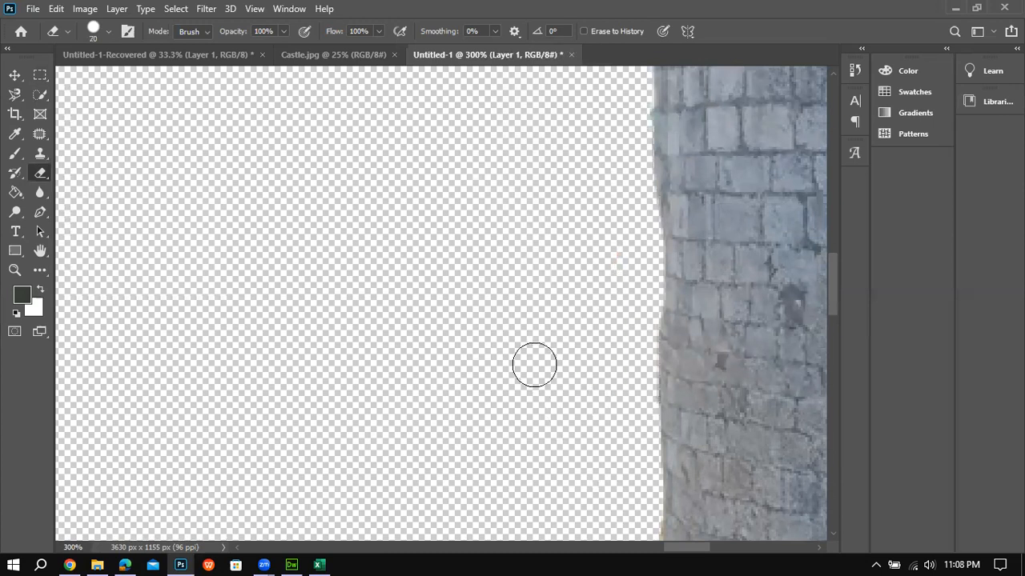
# Erase the leftover blue sky along the image's top edge beside the right tower's roof.
pyautogui.moveTo(681, 548); pyautogui.dragTo(658, 548)
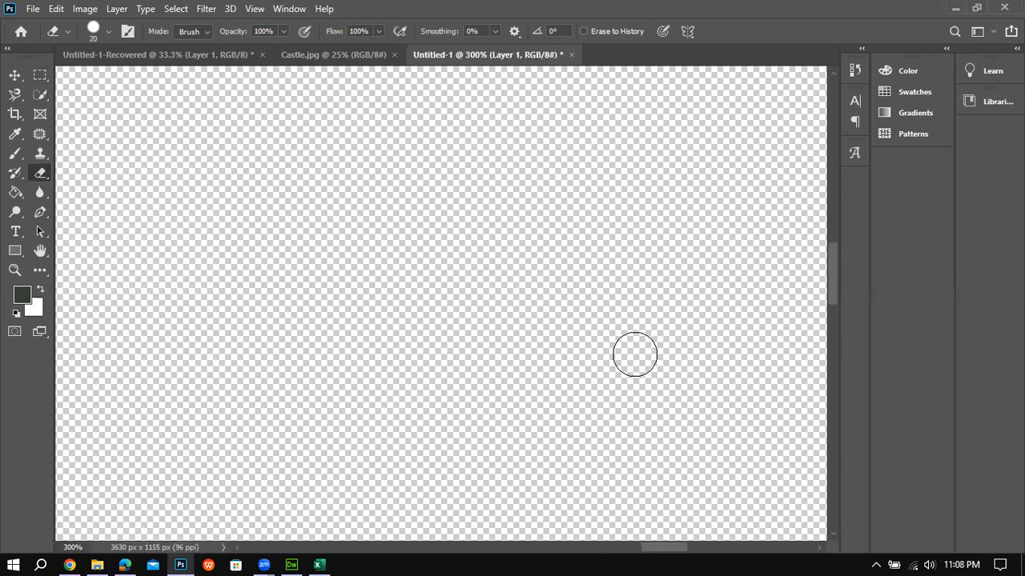
pyautogui.scroll(2, 782, 253)
pyautogui.moveTo(837, 264); pyautogui.dragTo(836, 153)
pyautogui.moveTo(688, 246)
pyautogui.mouseDown()
pyautogui.moveTo(339, 232)
pyautogui.moveTo(304, 280)
pyautogui.mouseUp()
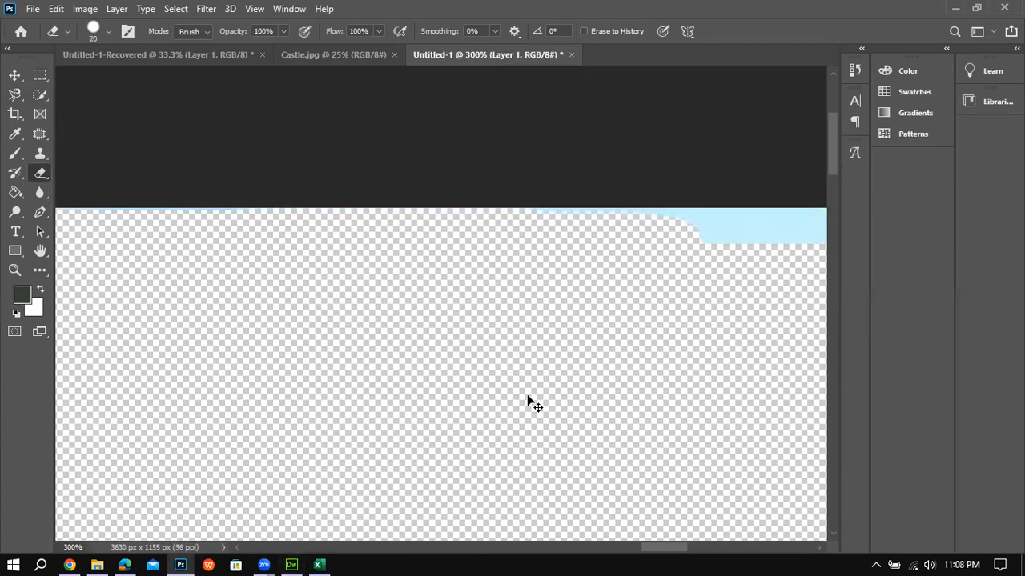
pyautogui.hotkey('ctrl', '-')
pyautogui.hotkey('ctrl', '-')
pyautogui.moveTo(574, 285)
pyautogui.mouseDown()
pyautogui.moveTo(605, 265)
pyautogui.moveTo(634, 270)
pyautogui.moveTo(583, 279)
pyautogui.mouseUp()
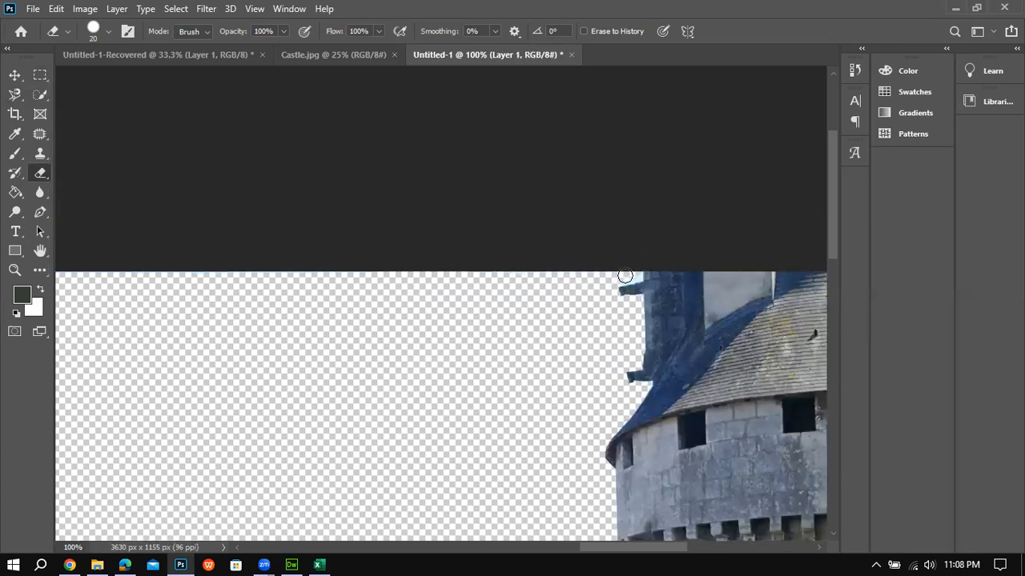
# Select the two blue sky patches around the left tower's spires with the Magic Wand, delete them and clear the selection.
pyautogui.moveTo(613, 549); pyautogui.dragTo(425, 547)
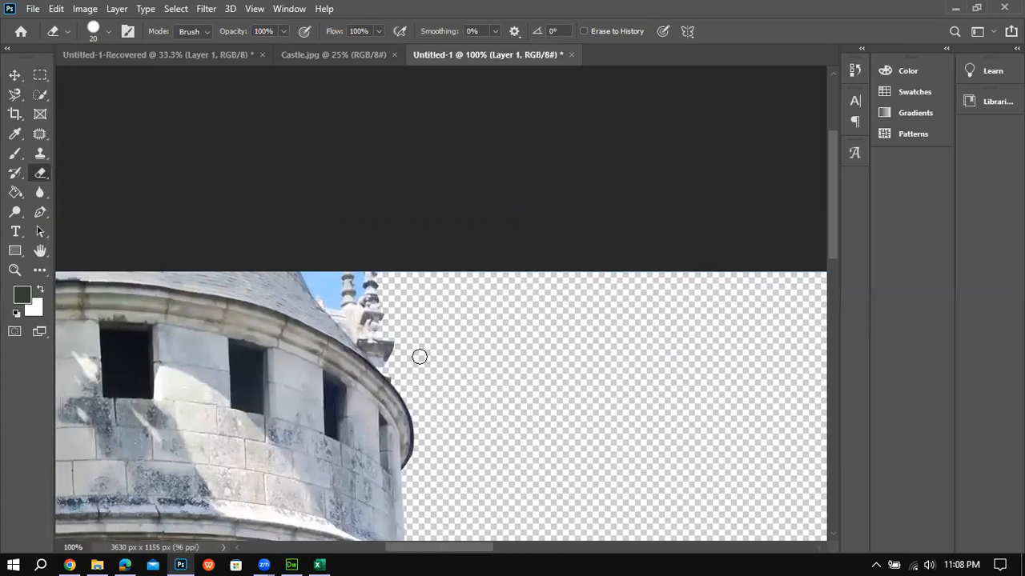
pyautogui.hotkey('ctrl', '+')
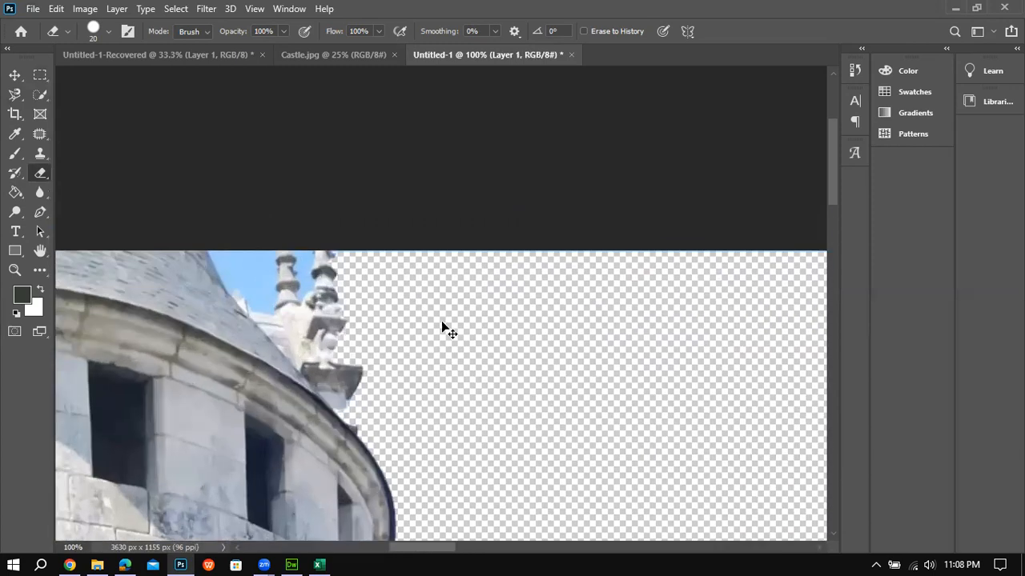
pyautogui.moveTo(425, 552); pyautogui.dragTo(411, 549)
pyautogui.scroll(1, 279, 370)
pyautogui.moveTo(42, 97); pyautogui.dragTo(75, 121)
pyautogui.click(309, 237)
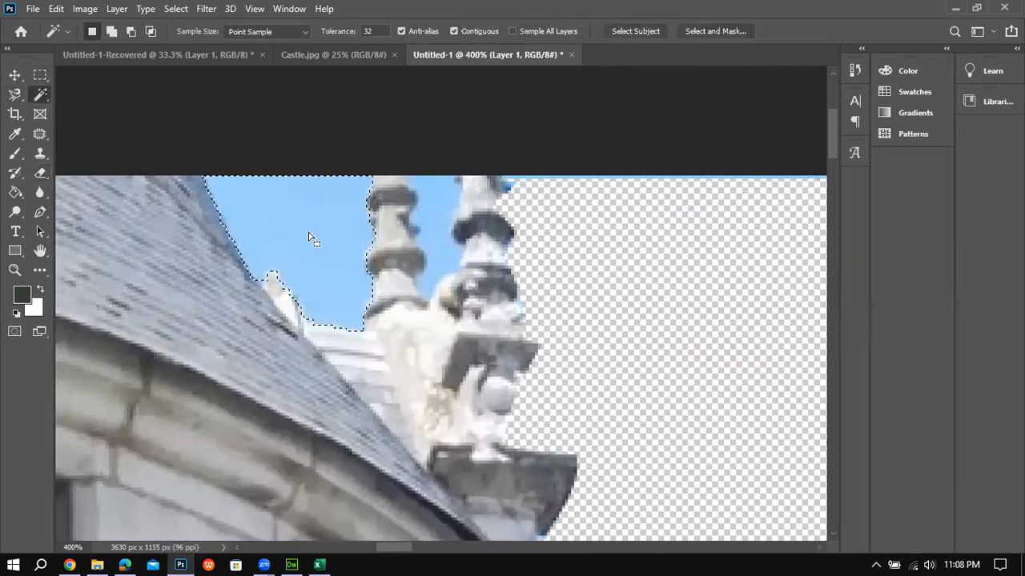
pyautogui.press('Delete')
pyautogui.click(437, 236)
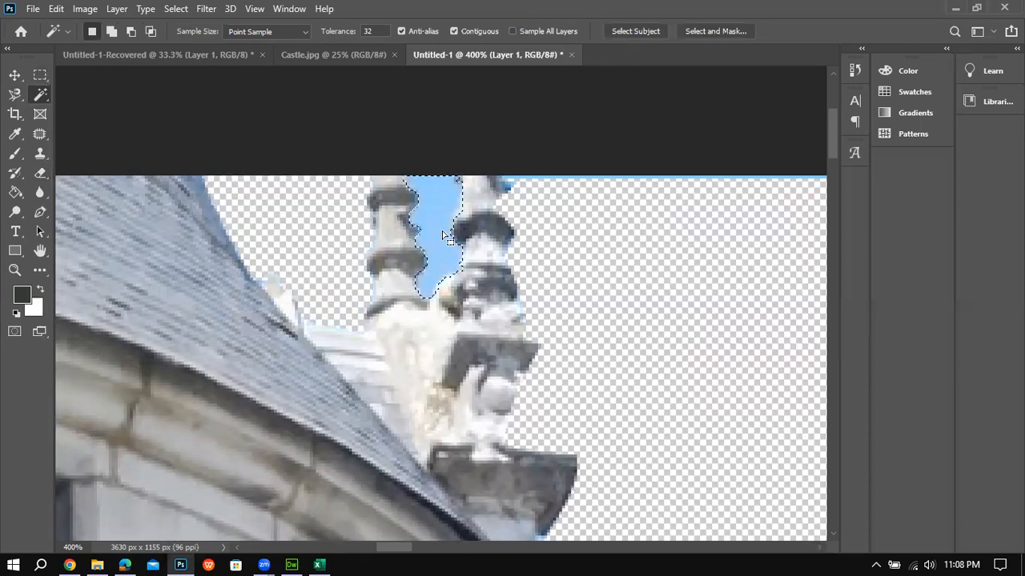
pyautogui.press('Delete')
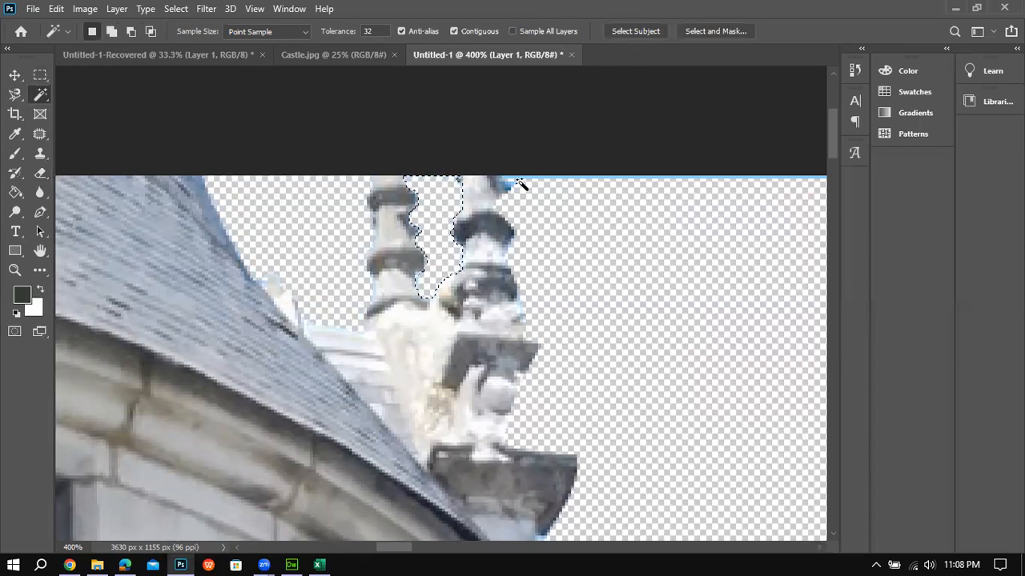
pyautogui.click(40, 74)
pyautogui.hotkey('ctrl', 'd')
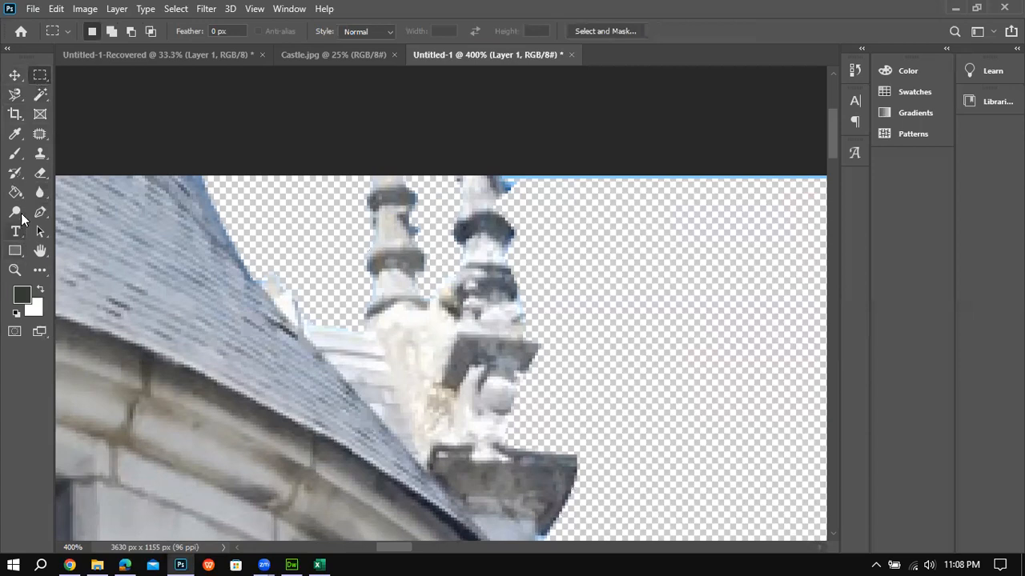
# Erase the thin blue sky strip along the top edge from the left spires across the canvas with the 20 px eraser.
pyautogui.click(38, 173)
pyautogui.moveTo(725, 177); pyautogui.dragTo(528, 166)
pyautogui.moveTo(732, 164)
pyautogui.mouseDown()
pyautogui.moveTo(760, 173)
pyautogui.moveTo(525, 169)
pyautogui.mouseUp()
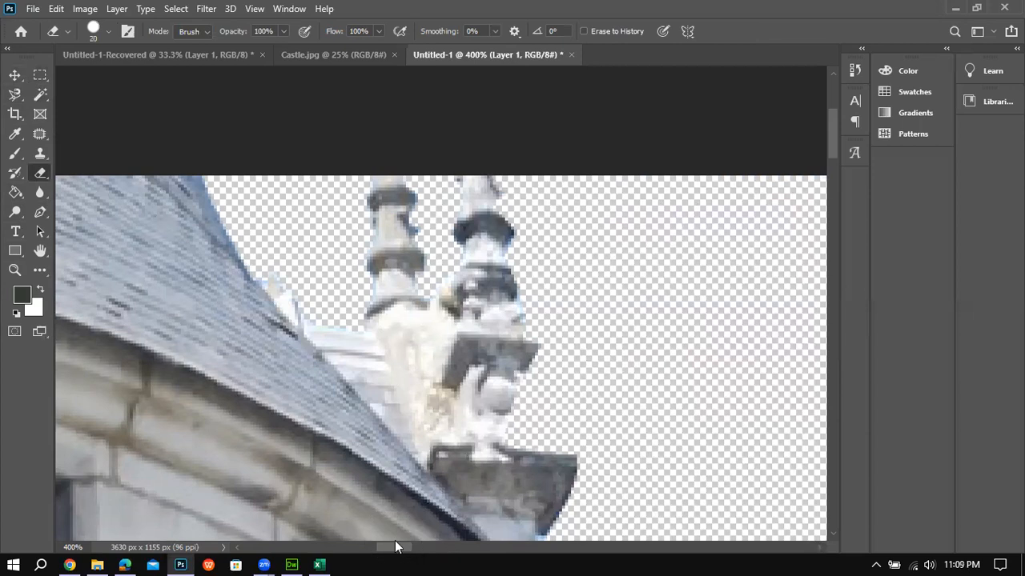
pyautogui.moveTo(396, 547); pyautogui.dragTo(456, 549)
pyautogui.moveTo(237, 164)
pyautogui.mouseDown()
pyautogui.moveTo(808, 165)
pyautogui.moveTo(37, 170)
pyautogui.mouseUp()
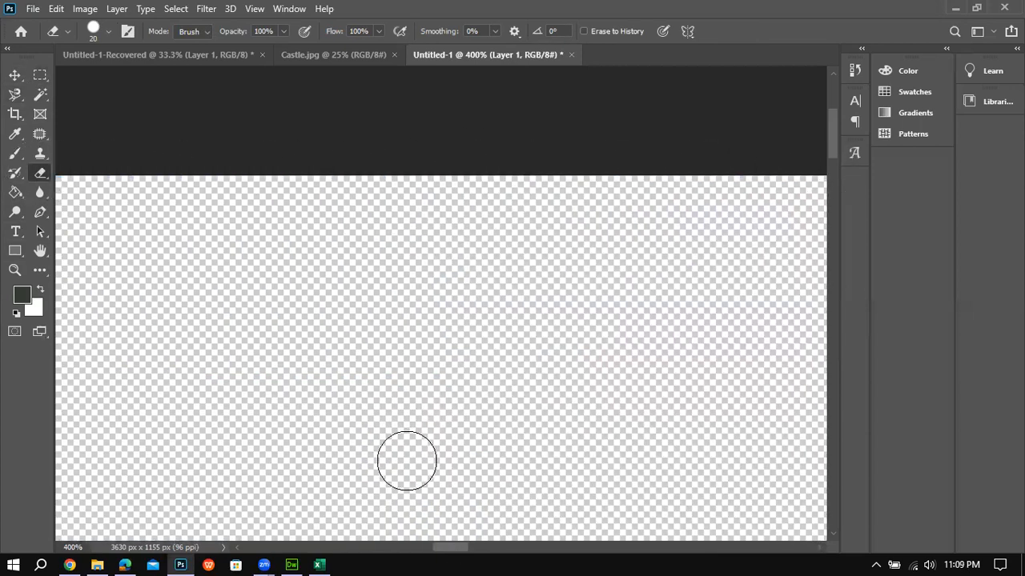
pyautogui.moveTo(457, 548); pyautogui.dragTo(504, 548)
pyautogui.moveTo(740, 177); pyautogui.dragTo(722, 178)
pyautogui.moveTo(391, 146)
pyautogui.mouseDown()
pyautogui.moveTo(245, 185)
pyautogui.moveTo(780, 178)
pyautogui.mouseUp()
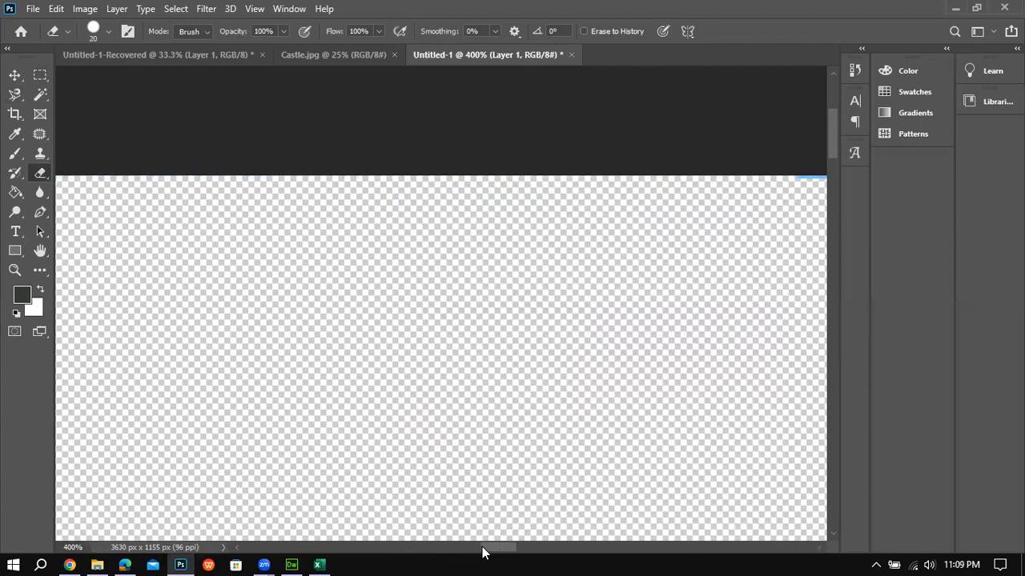
pyautogui.moveTo(481, 553); pyautogui.dragTo(515, 551)
pyautogui.moveTo(789, 192)
pyautogui.mouseDown()
pyautogui.moveTo(211, 192)
pyautogui.moveTo(129, 180)
pyautogui.mouseUp()
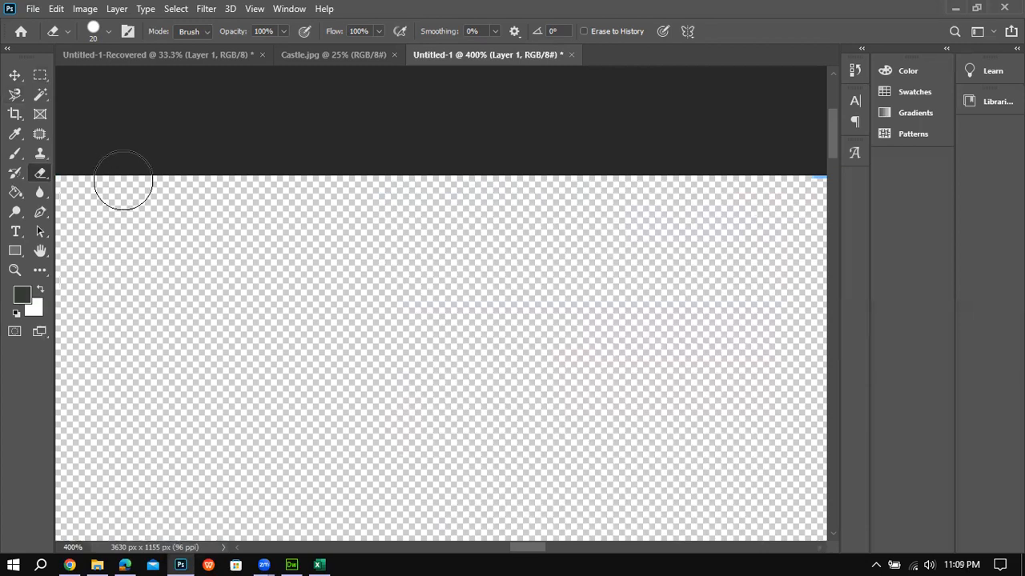
pyautogui.moveTo(520, 552); pyautogui.dragTo(557, 552)
pyautogui.moveTo(787, 194); pyautogui.dragTo(56, 188)
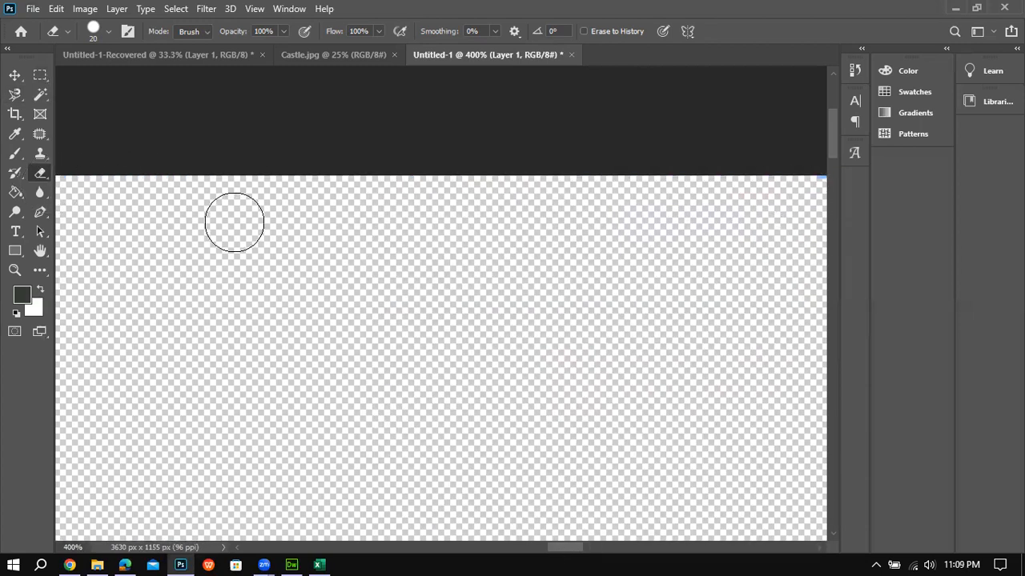
pyautogui.hotkey('ctrl', '-')
pyautogui.hotkey('ctrl', '-')
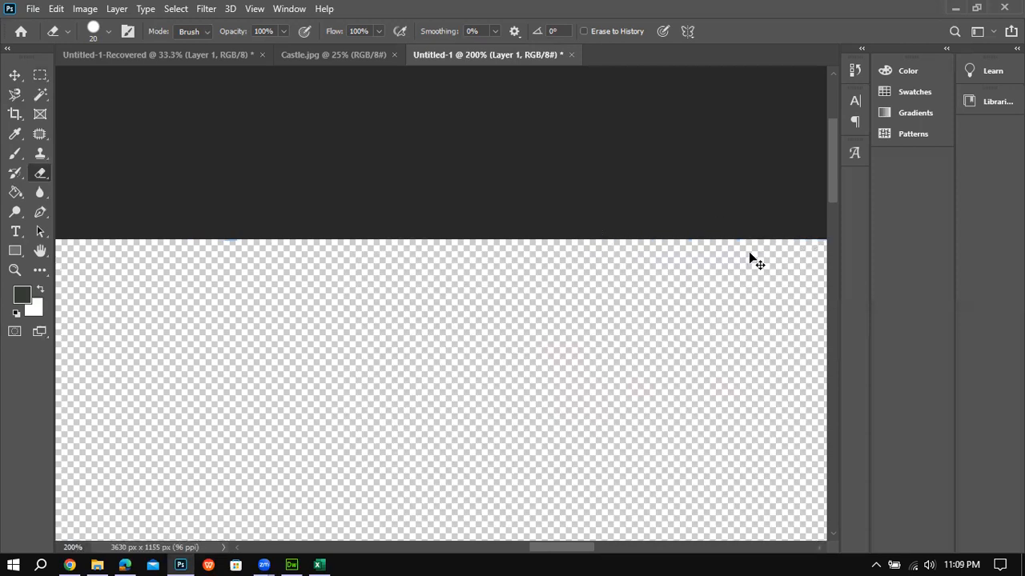
pyautogui.hotkey('ctrl', '-')
pyautogui.hotkey('ctrl', '-')
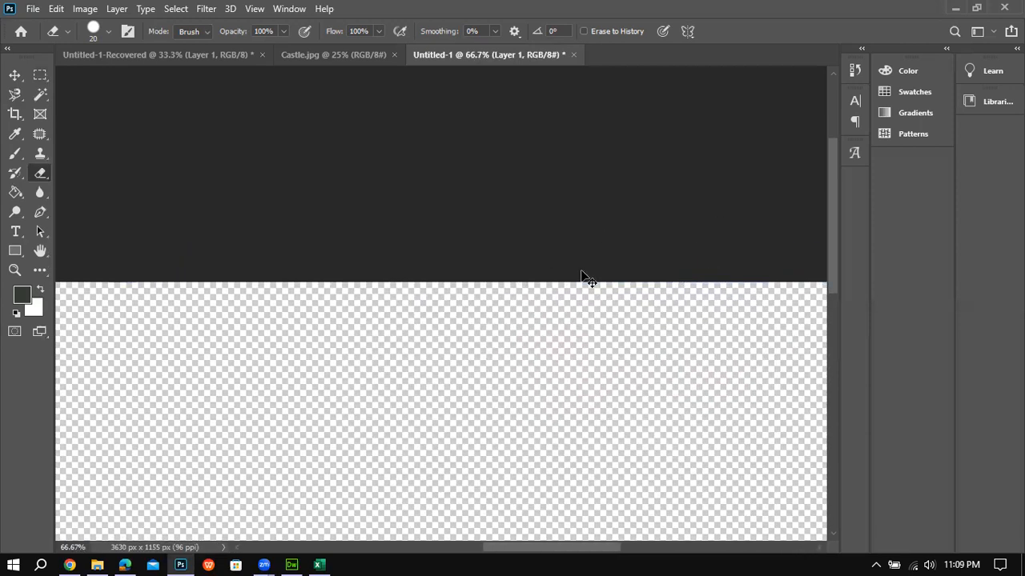
pyautogui.hotkey('ctrl', '-')
pyautogui.hotkey('ctrl', '-')
pyautogui.hotkey('ctrl', '-')
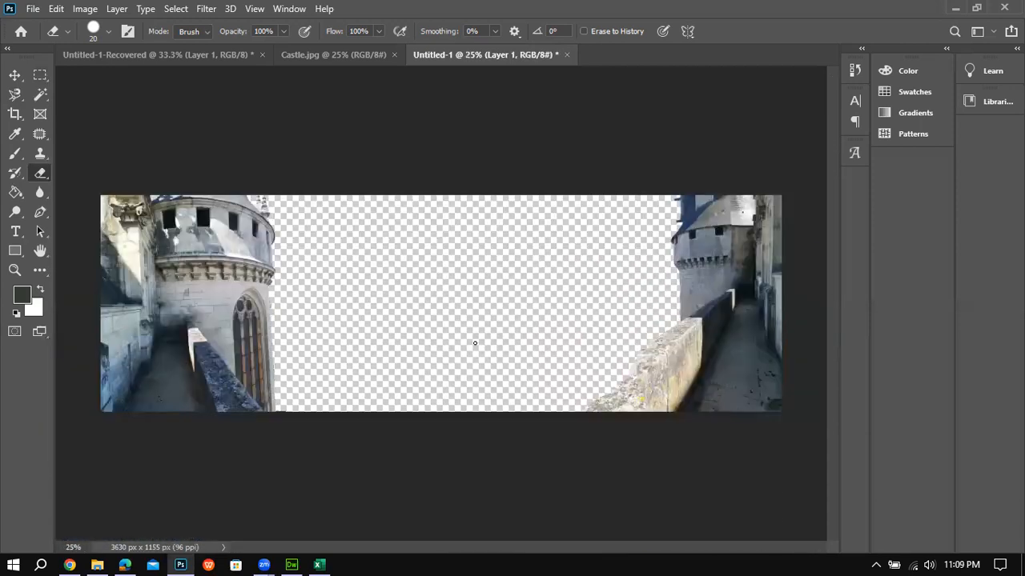
# Switch to the exam paper PDF in Edge and read the instructions for naming the CastleLayer image.
pyautogui.click(139, 558)
pyautogui.click(408, 385)
pyautogui.moveTo(258, 381); pyautogui.dragTo(361, 385)
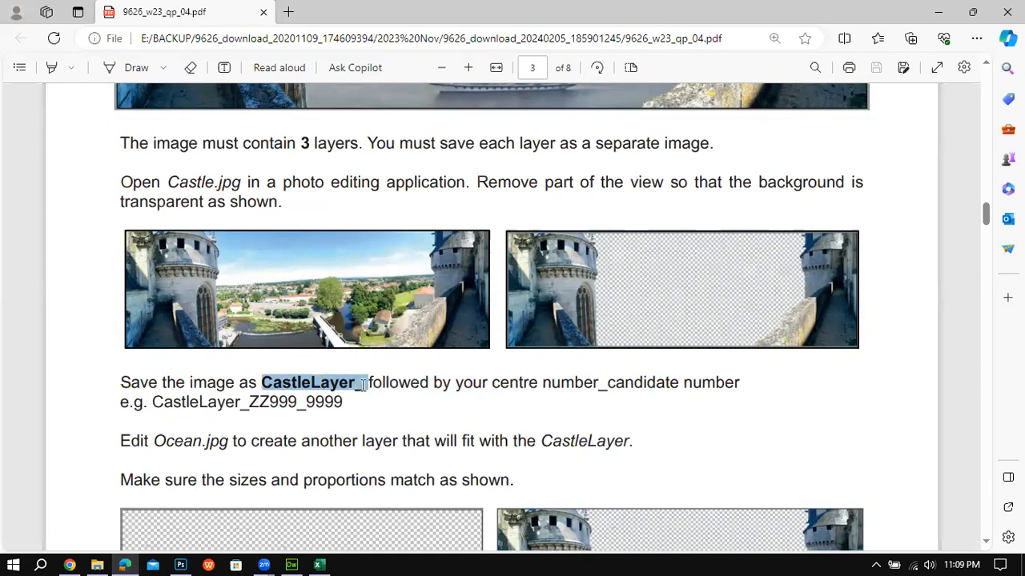
pyautogui.moveTo(402, 430); pyautogui.dragTo(633, 443)
# Switch to Photoshop and save the image on the computer as a PNG named CastleLayer_ followed by the author's name.
pyautogui.click(183, 562)
pyautogui.click(32, 8)
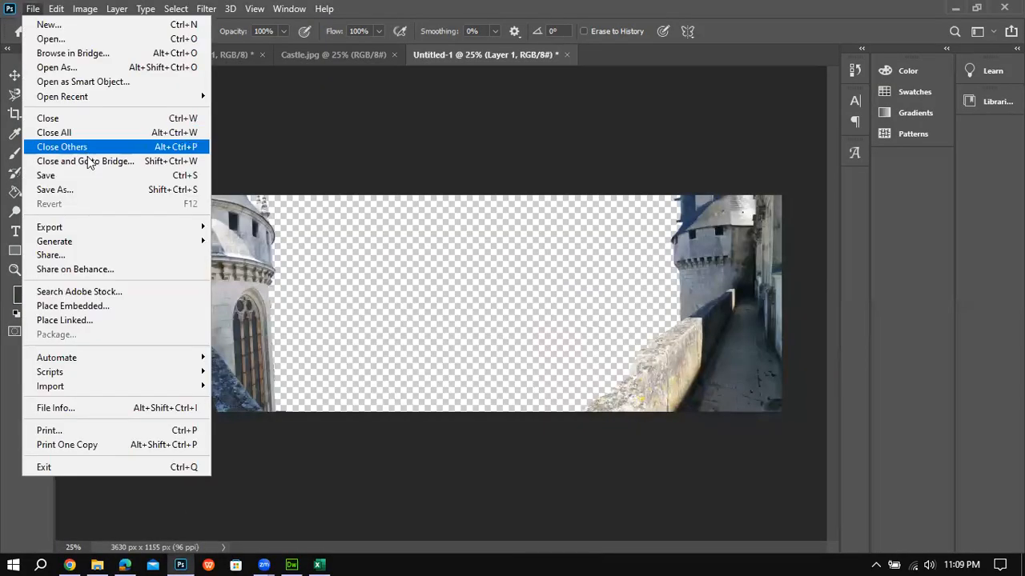
pyautogui.click(89, 193)
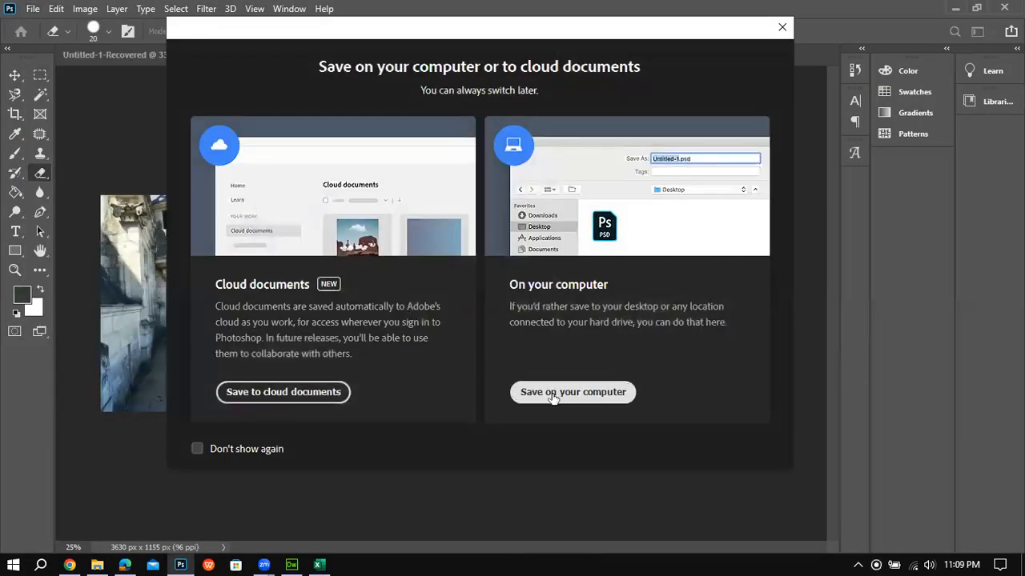
pyautogui.press('Escape')
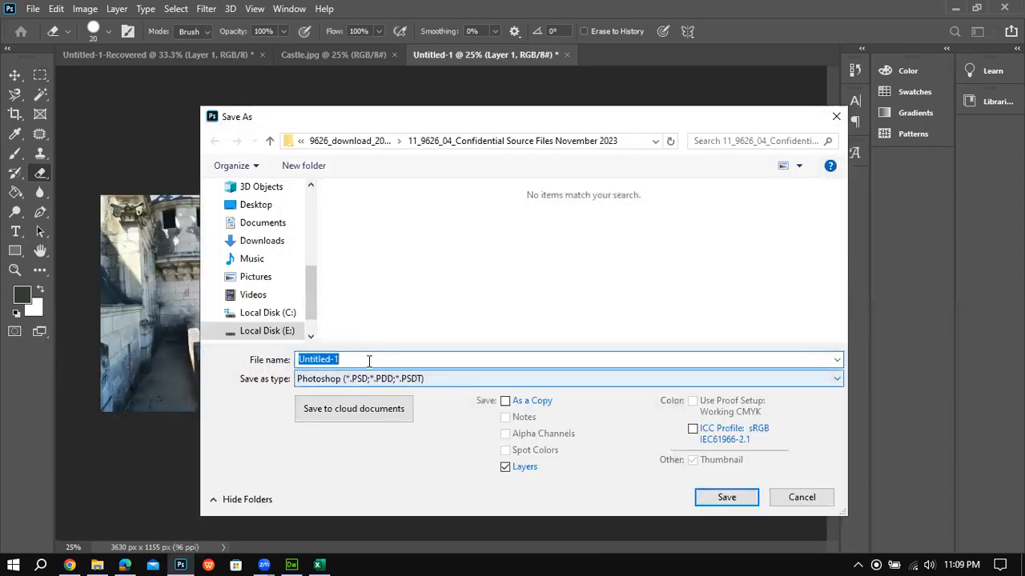
pyautogui.write('CastleLayer_')
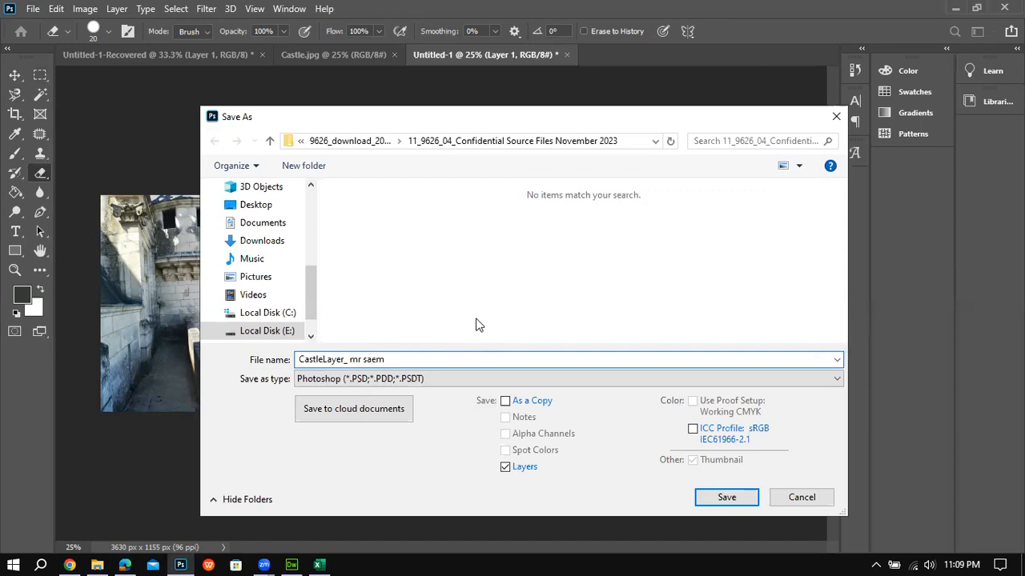
pyautogui.click(465, 379)
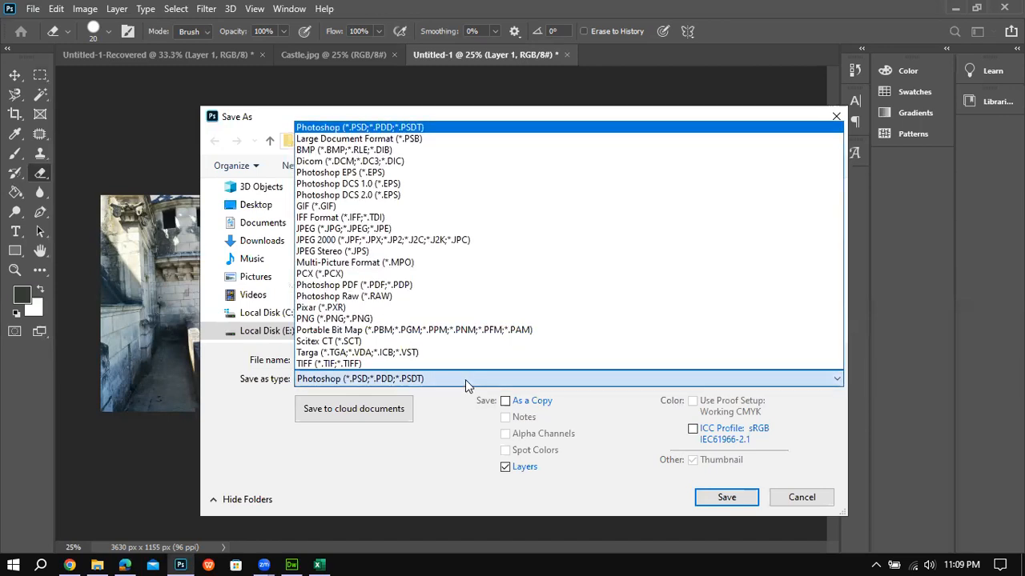
pyautogui.click(490, 318)
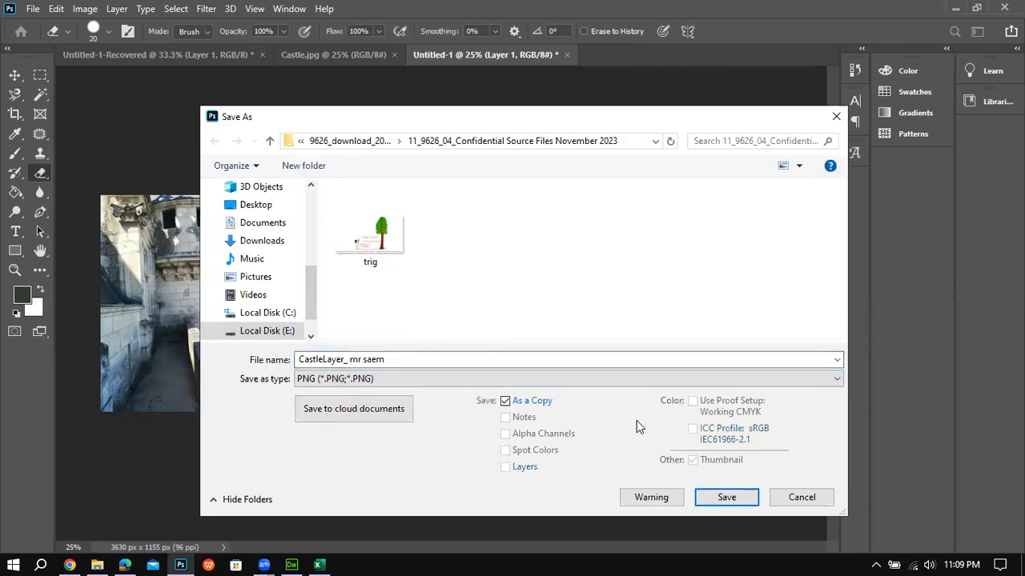
pyautogui.click(725, 497)
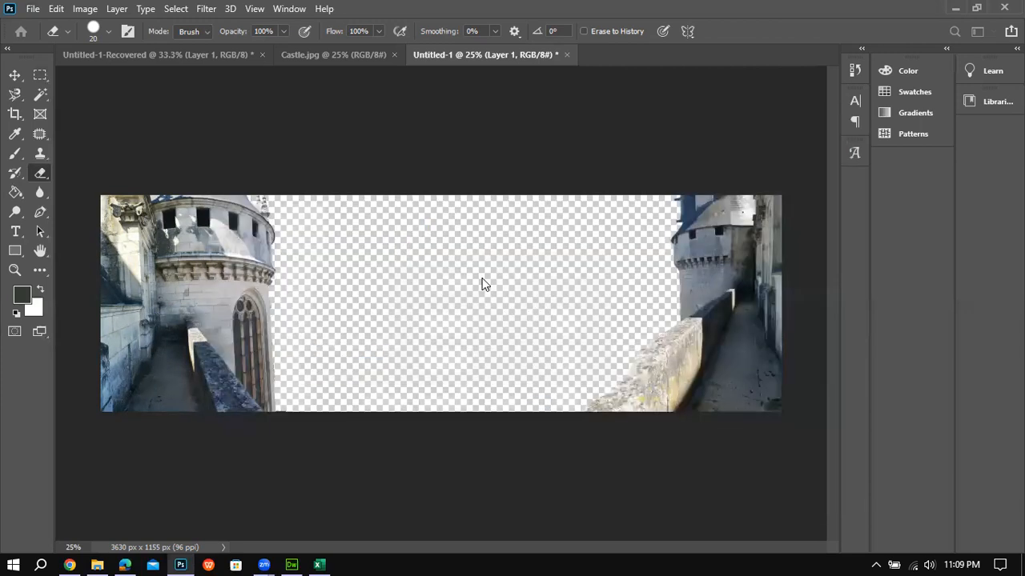
pyautogui.click(544, 149)
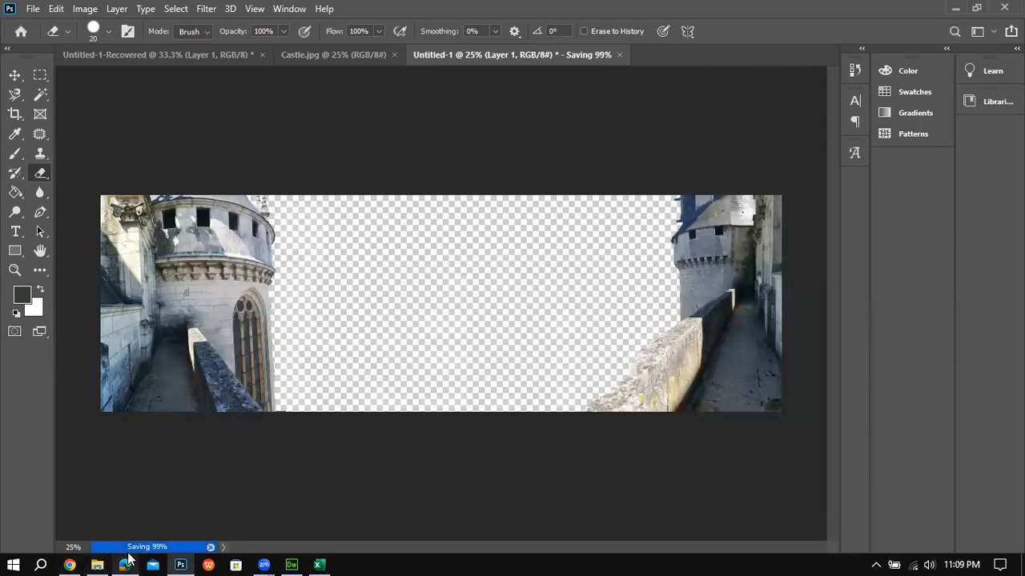
# Switch back to the exam paper PDF and read the instructions for editing Ocean.jpg to fit with the CastleLayer.
pyautogui.click(125, 565)
pyautogui.scroll(-3, 289, 382)
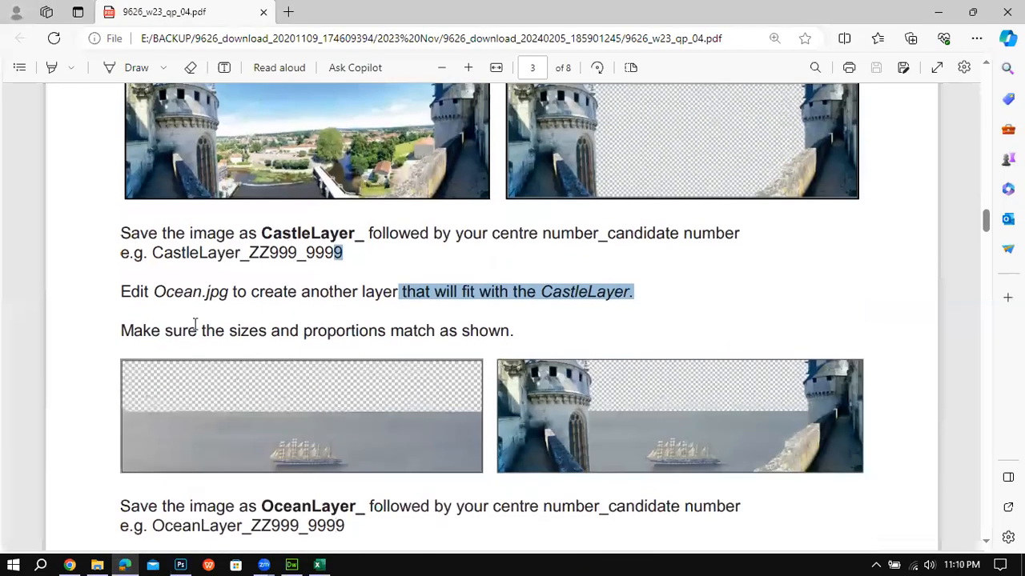
pyautogui.doubleClick(174, 293)
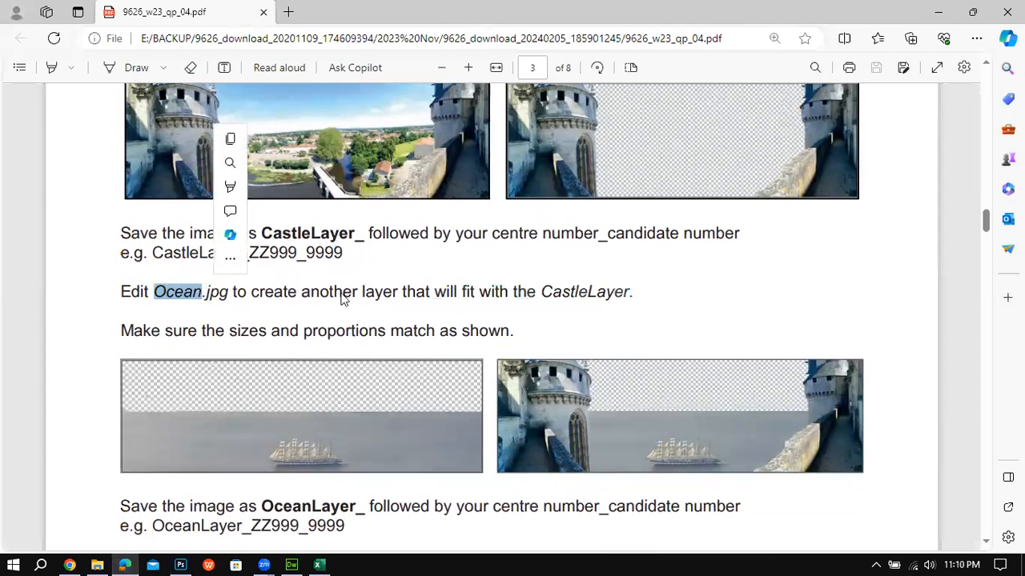
pyautogui.moveTo(465, 291); pyautogui.dragTo(618, 300)
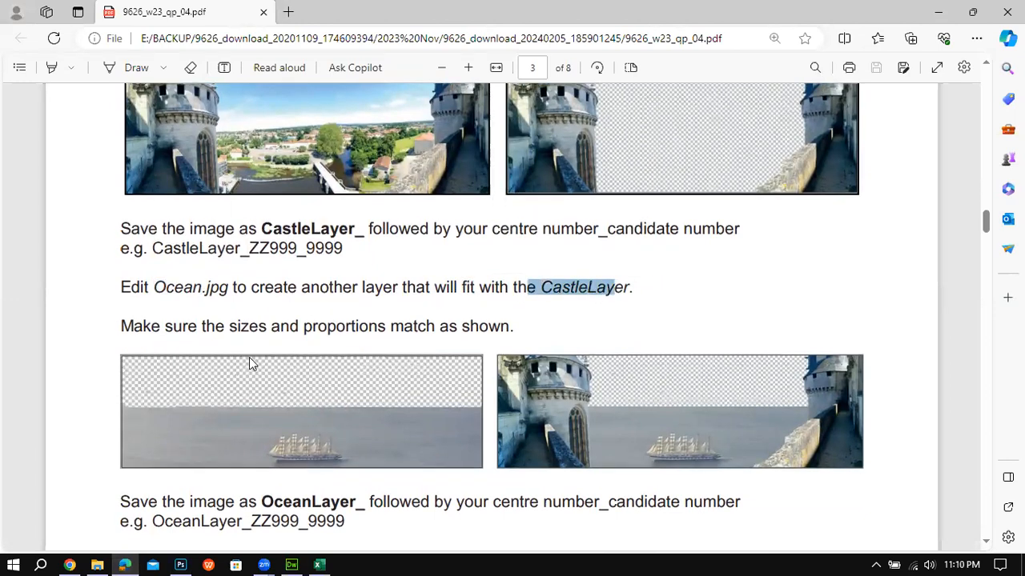
# Switch to Photoshop and open Ocean.jpg from the November 2023 source files folder.
pyautogui.scroll(-1, 249, 357)
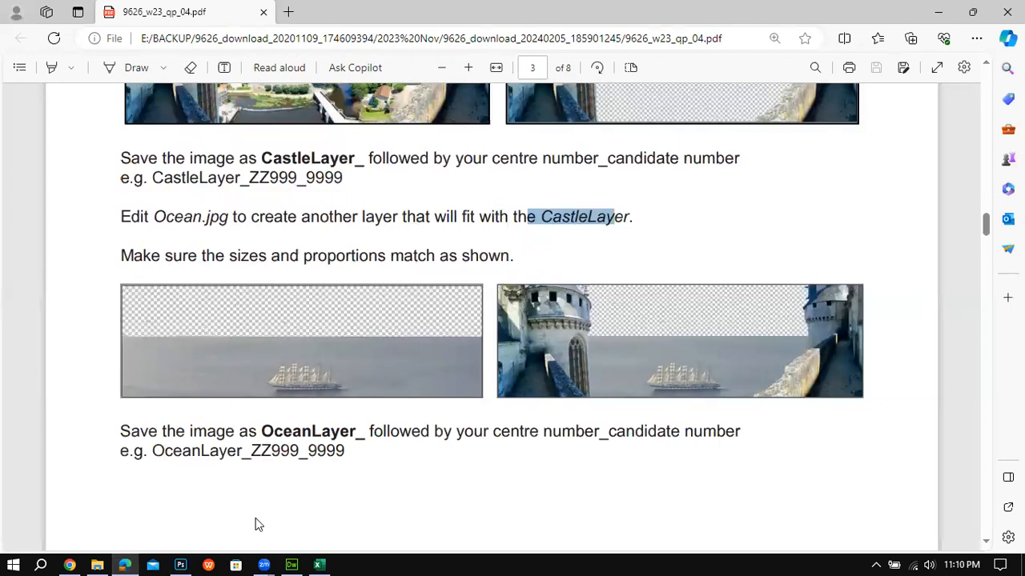
pyautogui.click(180, 563)
pyautogui.click(33, 9)
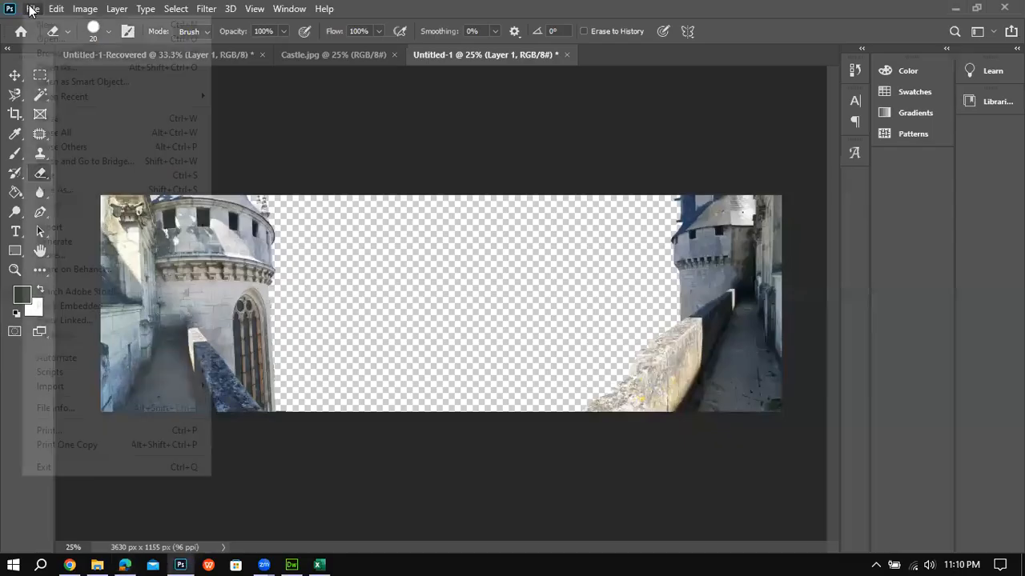
pyautogui.click(49, 39)
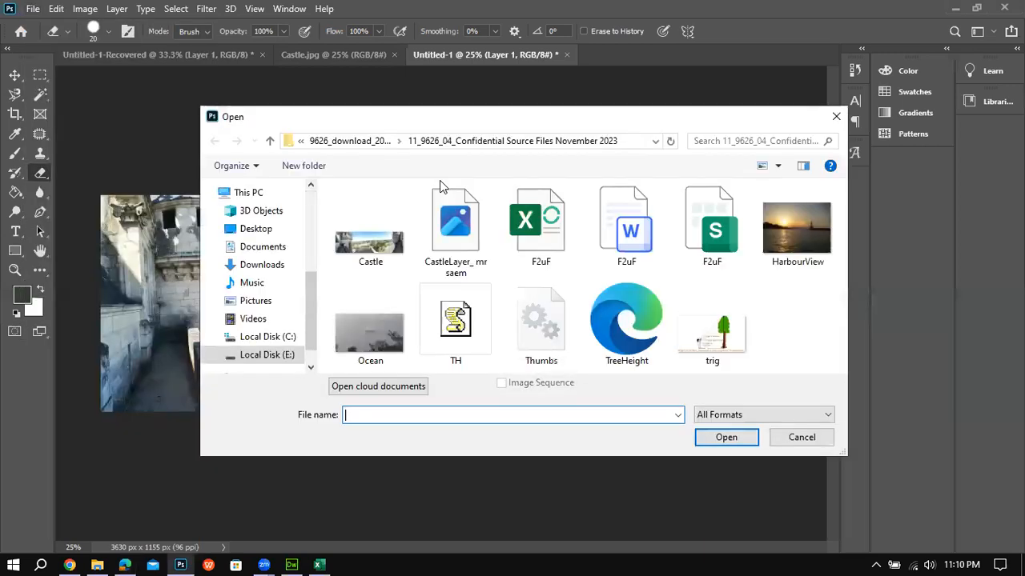
pyautogui.doubleClick(376, 326)
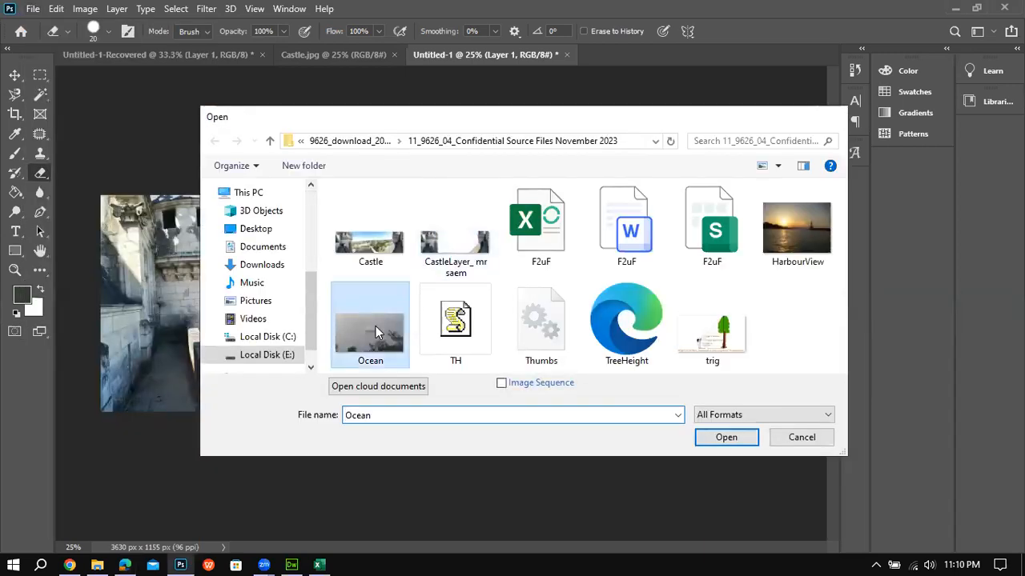
pyautogui.click(125, 563)
pyautogui.click(125, 563)
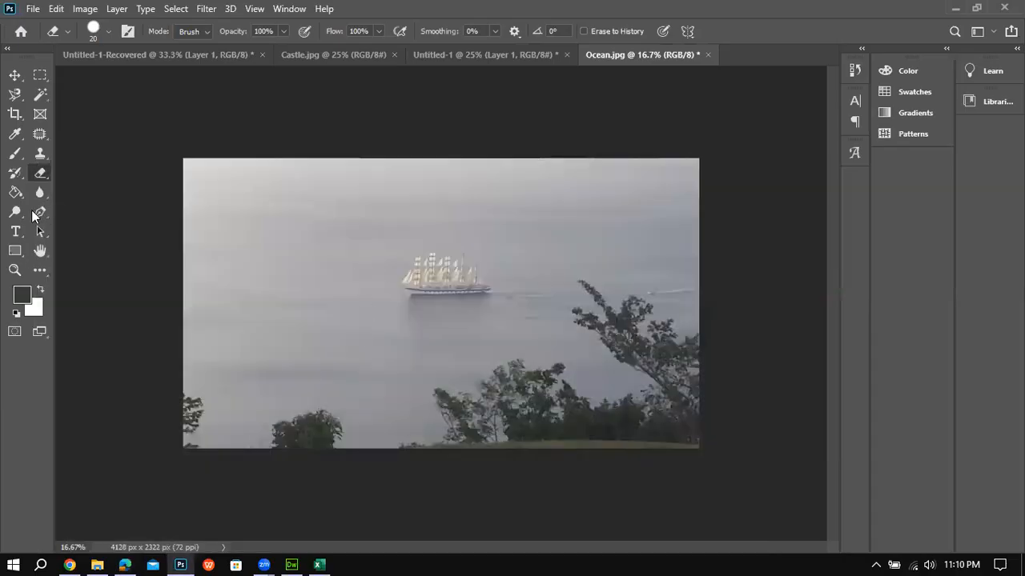
# Compare with the exam paper PDF and select a wide rectangle of Ocean.jpg from its left edge to just past the ship.
pyautogui.click(40, 75)
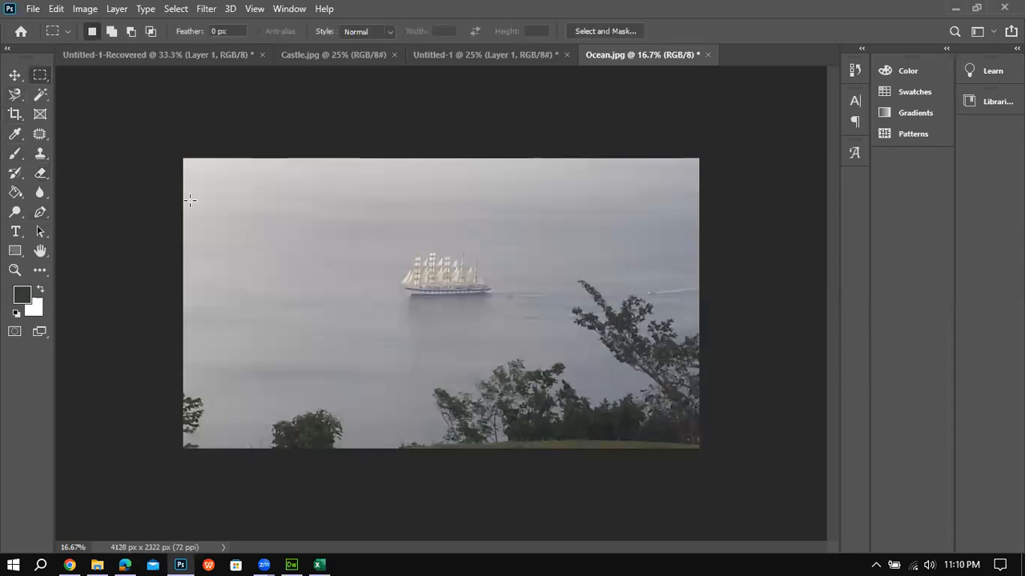
pyautogui.moveTo(183, 205); pyautogui.dragTo(718, 312)
pyautogui.click(125, 563)
pyautogui.click(125, 563)
pyautogui.click(125, 563)
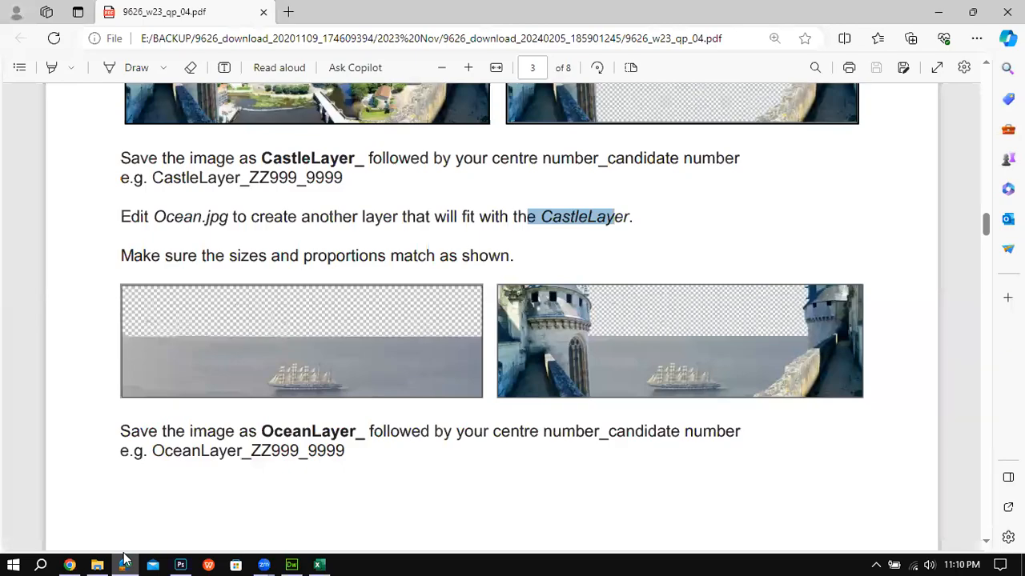
pyautogui.click(124, 556)
pyautogui.click(241, 221)
pyautogui.moveTo(180, 193); pyautogui.dragTo(574, 305)
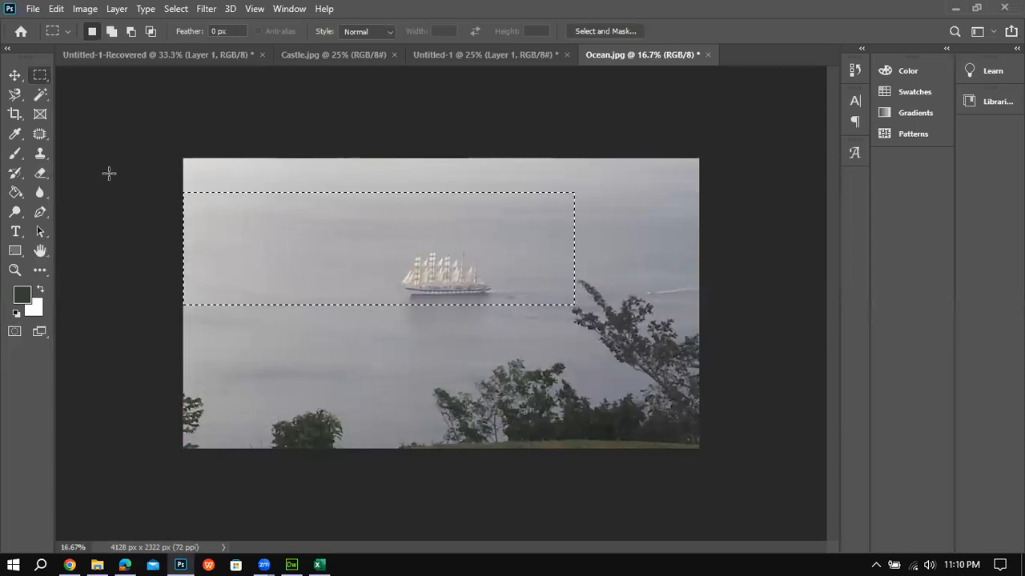
# Copy the selected ocean area into the castle document as a new layer and close the Ocean.jpg window.
pyautogui.click(16, 75)
pyautogui.moveTo(616, 62); pyautogui.dragTo(662, 145)
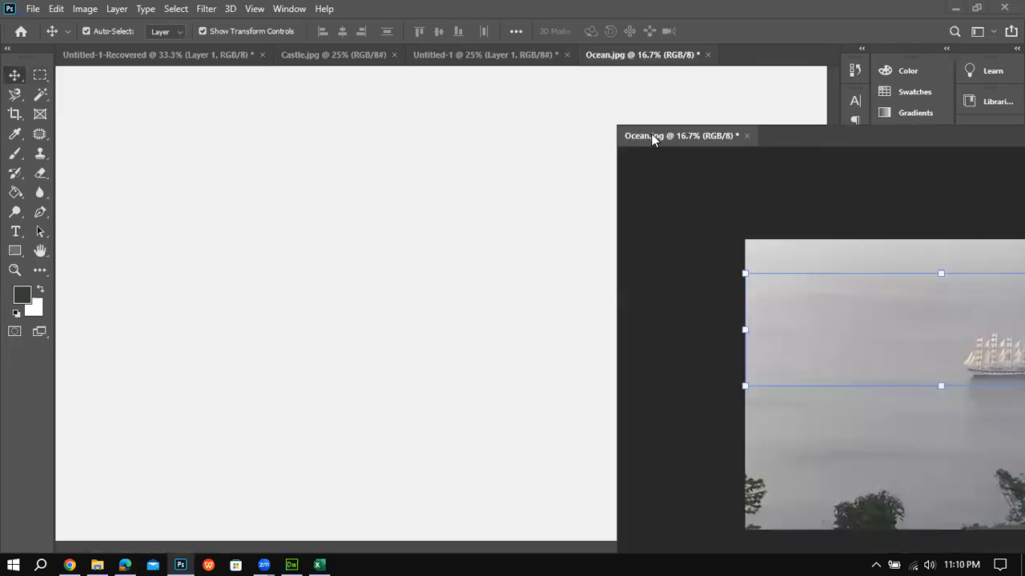
pyautogui.moveTo(776, 279); pyautogui.dragTo(462, 297)
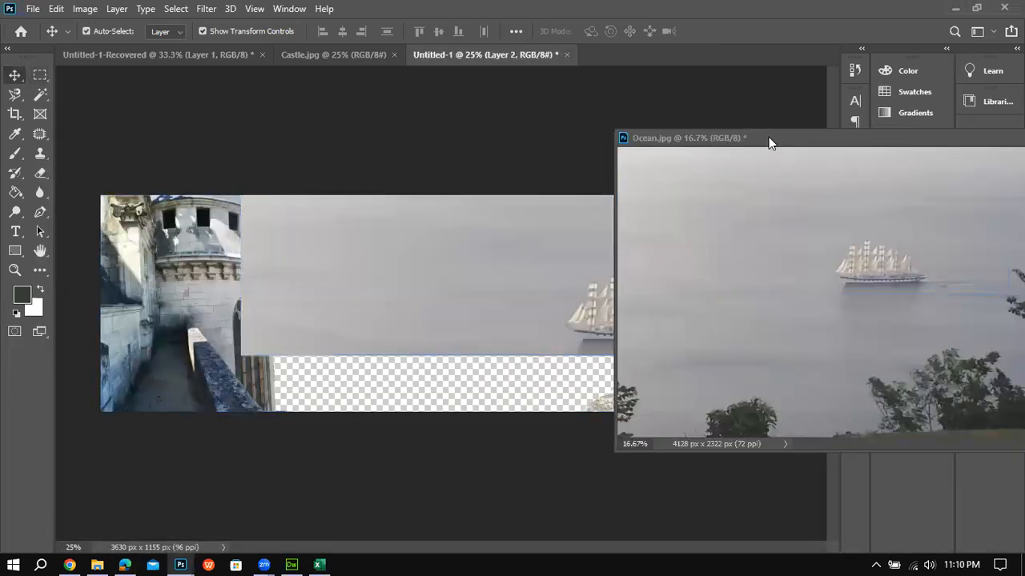
pyautogui.moveTo(769, 137); pyautogui.dragTo(367, 141)
pyautogui.click(728, 145)
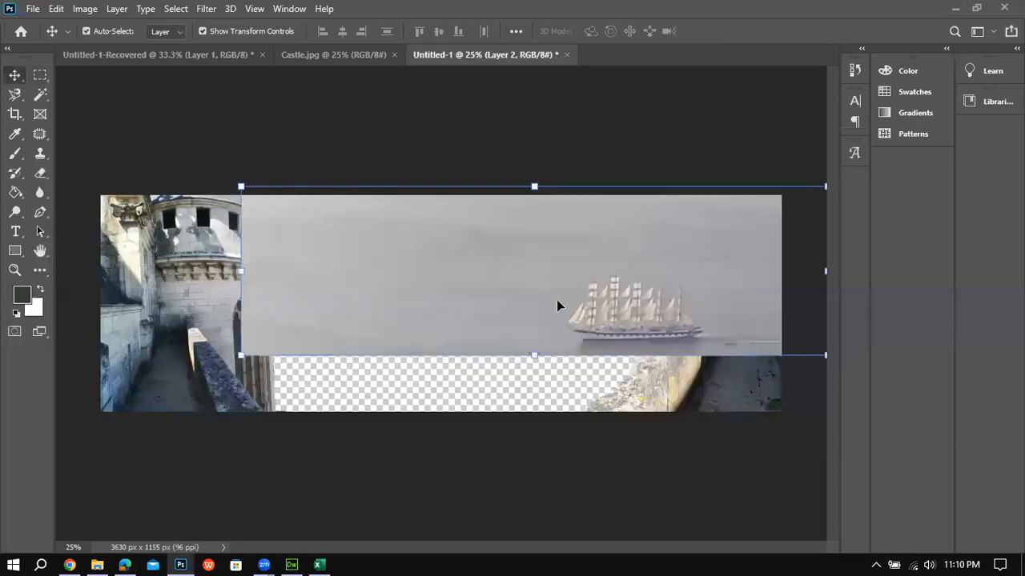
pyautogui.moveTo(456, 300)
pyautogui.mouseDown()
pyautogui.moveTo(491, 313)
pyautogui.moveTo(454, 292)
pyautogui.moveTo(456, 302)
pyautogui.mouseUp()
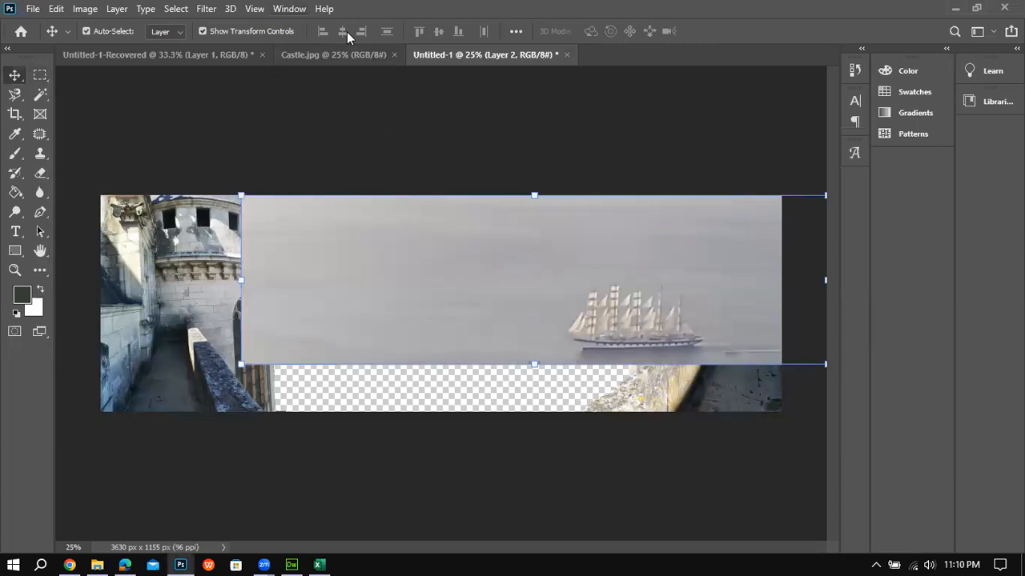
# Show the layer list and place the ocean layer, Layer 2, beneath the castle layer, Layer 1.
pyautogui.click(289, 8)
pyautogui.click(366, 324)
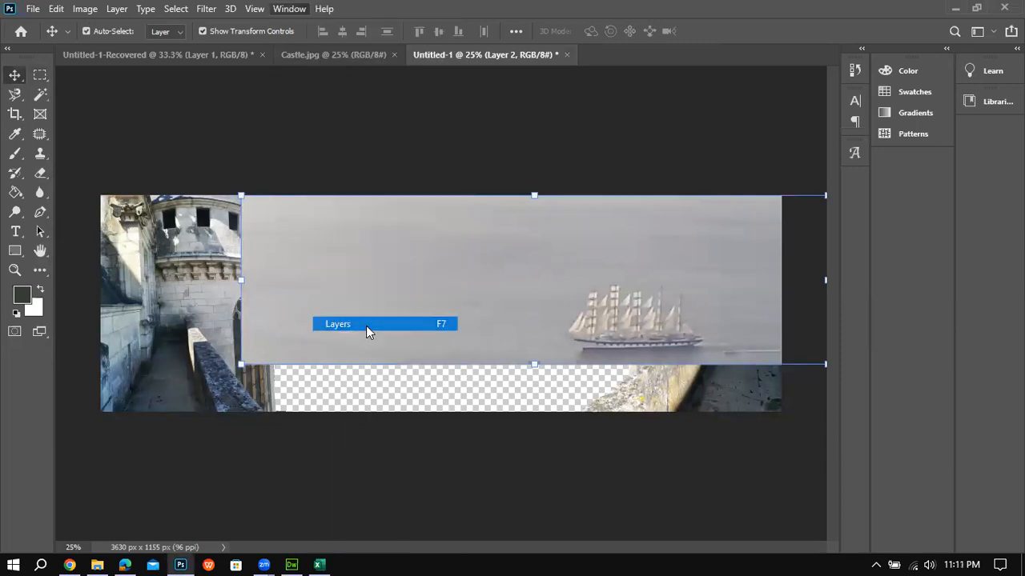
pyautogui.click(797, 244)
pyautogui.click(796, 227)
pyautogui.moveTo(801, 226); pyautogui.dragTo(800, 245)
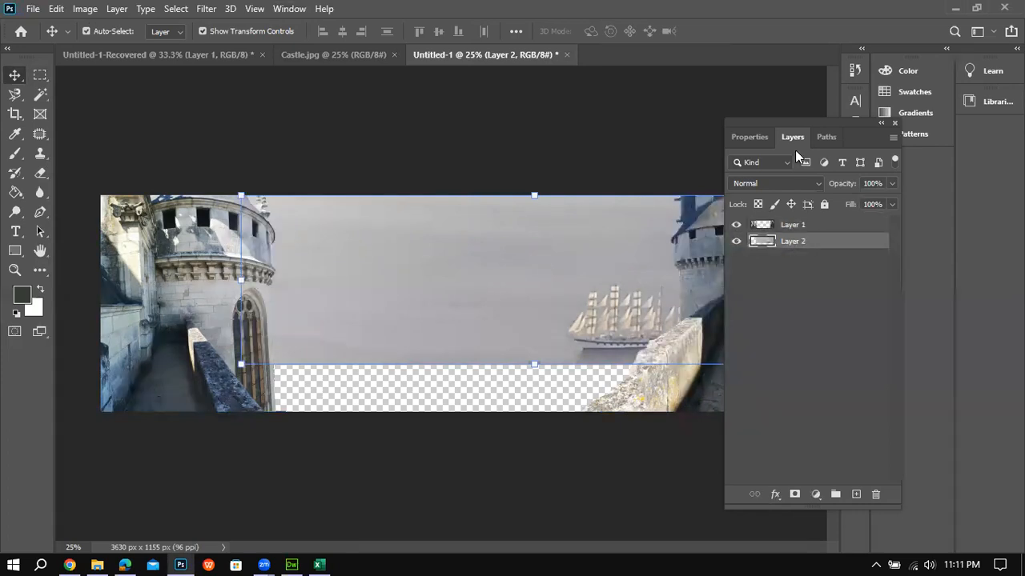
pyautogui.moveTo(815, 122); pyautogui.dragTo(874, 137)
# Move the ocean layer into the canvas's lower-left corner, checking its placement against the sample in the exam paper PDF.
pyautogui.moveTo(466, 305); pyautogui.dragTo(337, 337)
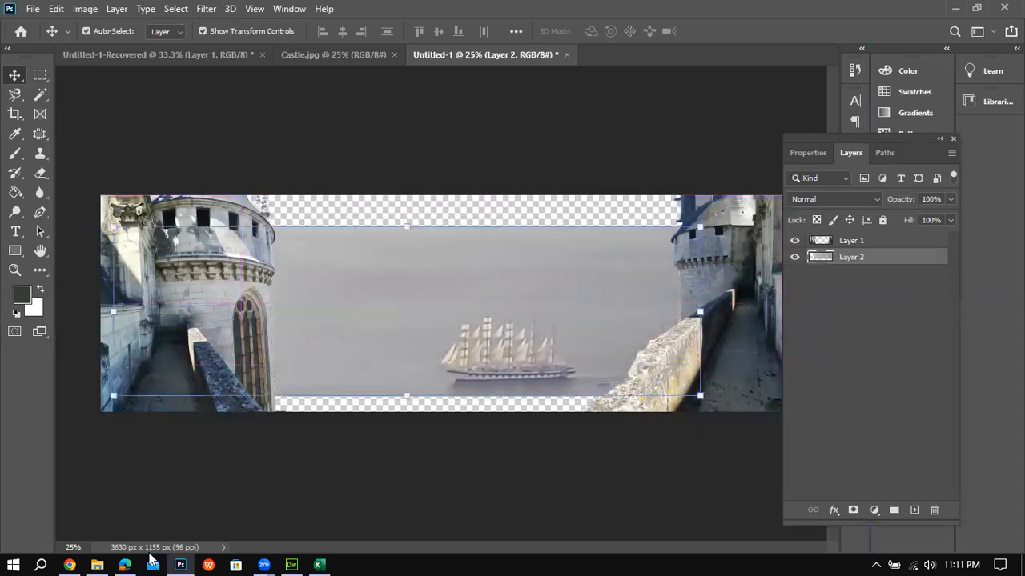
pyautogui.click(124, 564)
pyautogui.click(123, 561)
pyautogui.click(123, 561)
pyautogui.click(124, 560)
pyautogui.moveTo(417, 354); pyautogui.dragTo(403, 373)
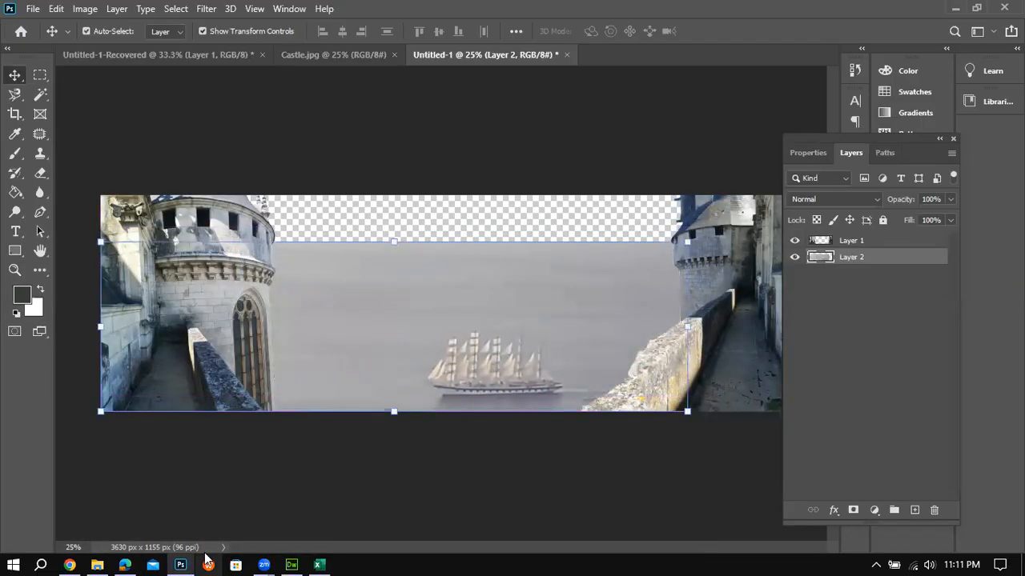
pyautogui.click(124, 560)
pyautogui.click(125, 560)
pyautogui.moveTo(478, 348); pyautogui.dragTo(473, 350)
# Compare with the exam paper PDF again and shift the ocean layer slightly down, just past the canvas's lower edge.
pyautogui.click(180, 563)
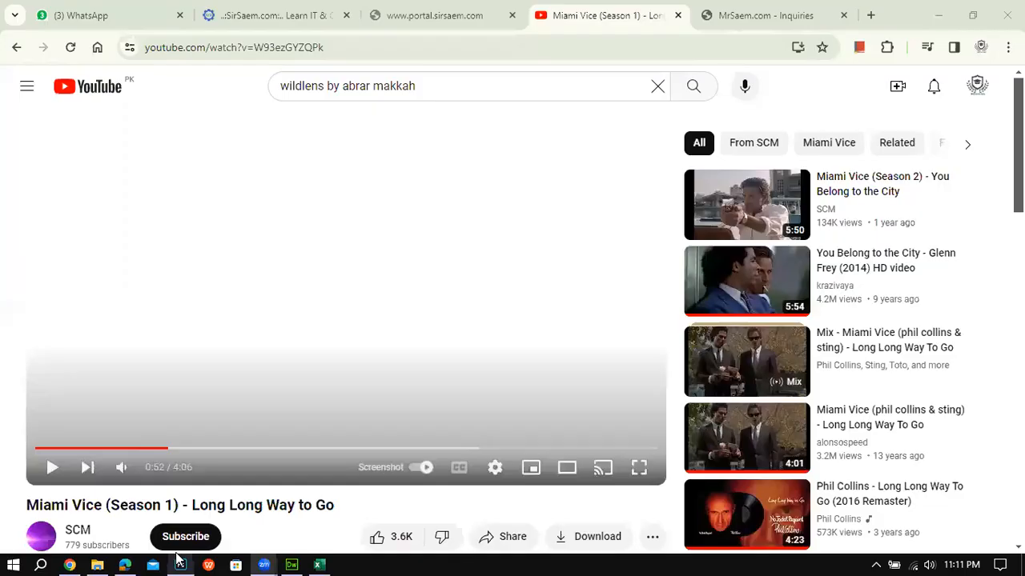
pyautogui.click(180, 562)
pyautogui.click(126, 563)
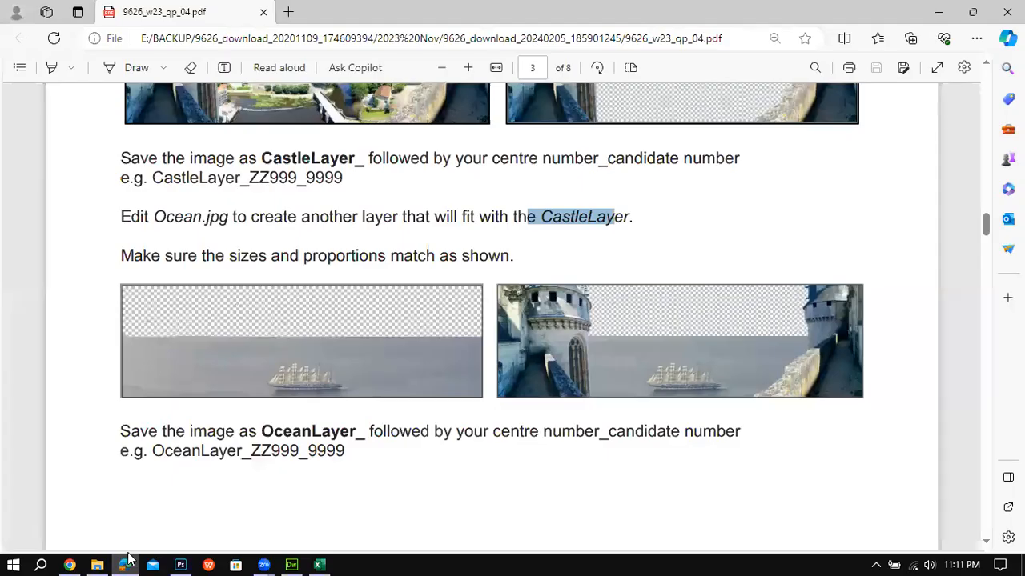
pyautogui.click(125, 563)
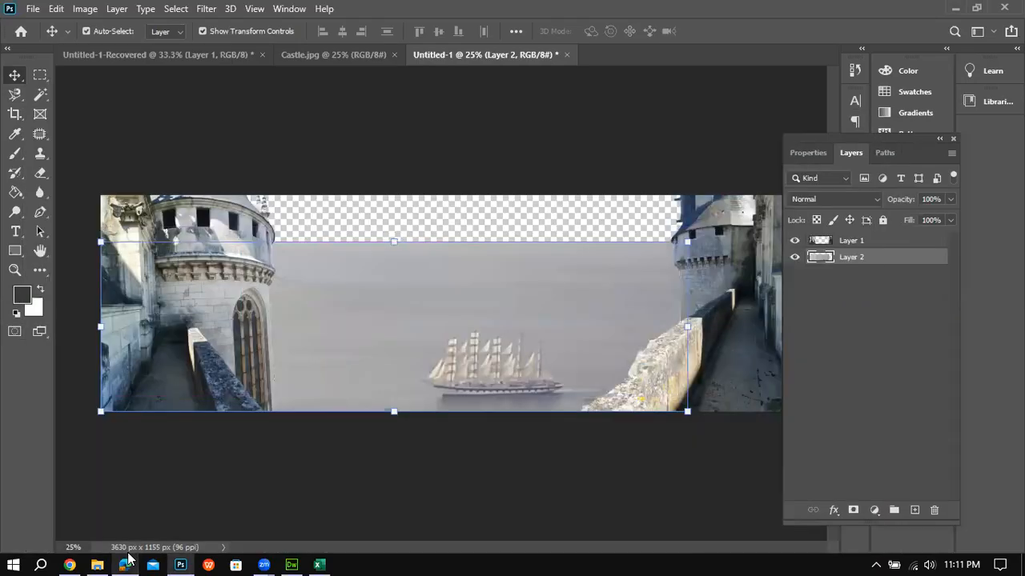
pyautogui.click(126, 561)
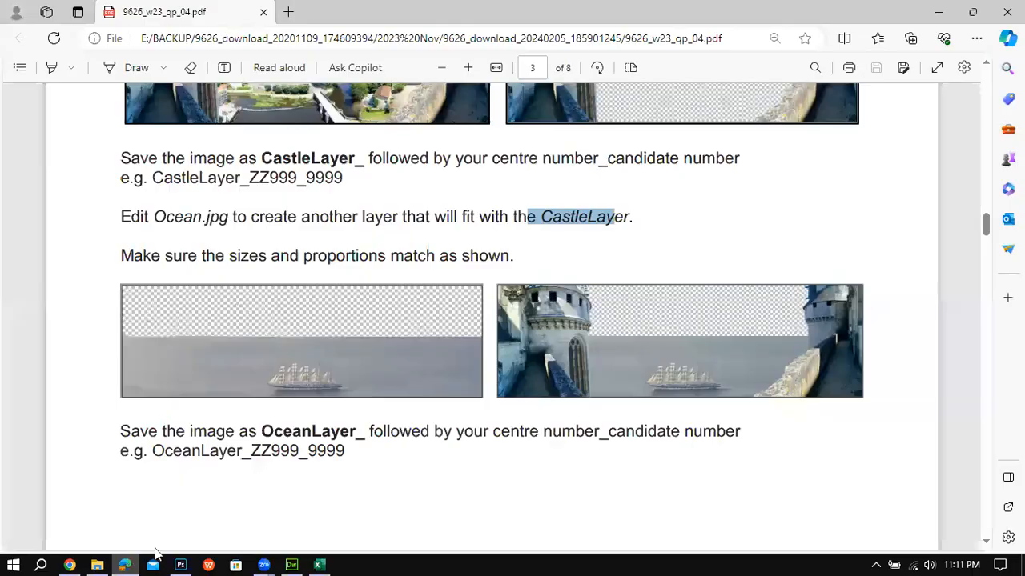
pyautogui.click(127, 560)
pyautogui.moveTo(472, 340); pyautogui.dragTo(473, 348)
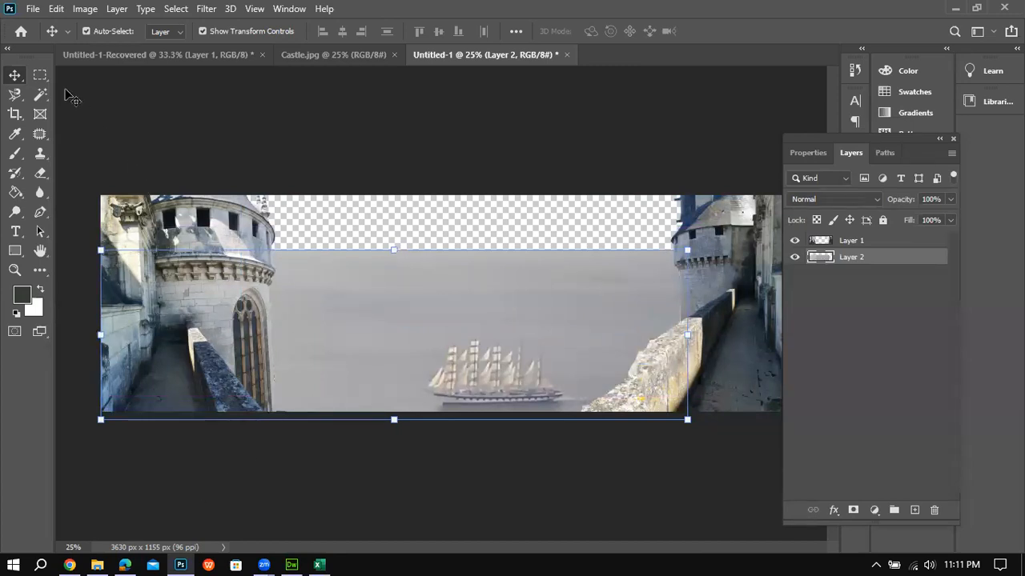
# Delete the upper strip of Layer 2 with a rectangular selection spanning between the two towers, then deselect.
pyautogui.click(39, 74)
pyautogui.moveTo(525, 271); pyautogui.dragTo(730, 280)
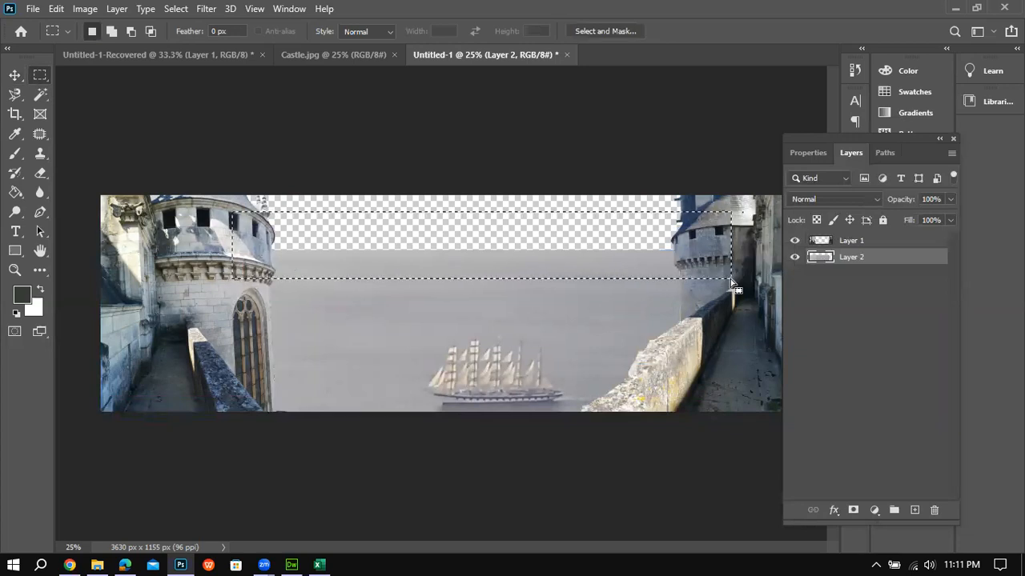
pyautogui.press('Delete')
pyautogui.hotkey('ctrl', 'd')
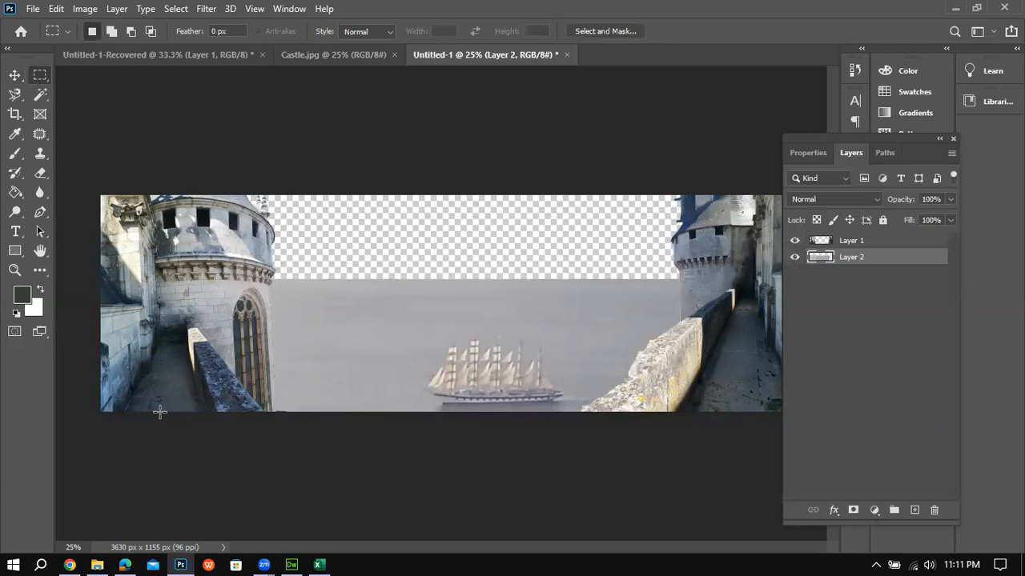
pyautogui.hotkey('ctrl', '-')
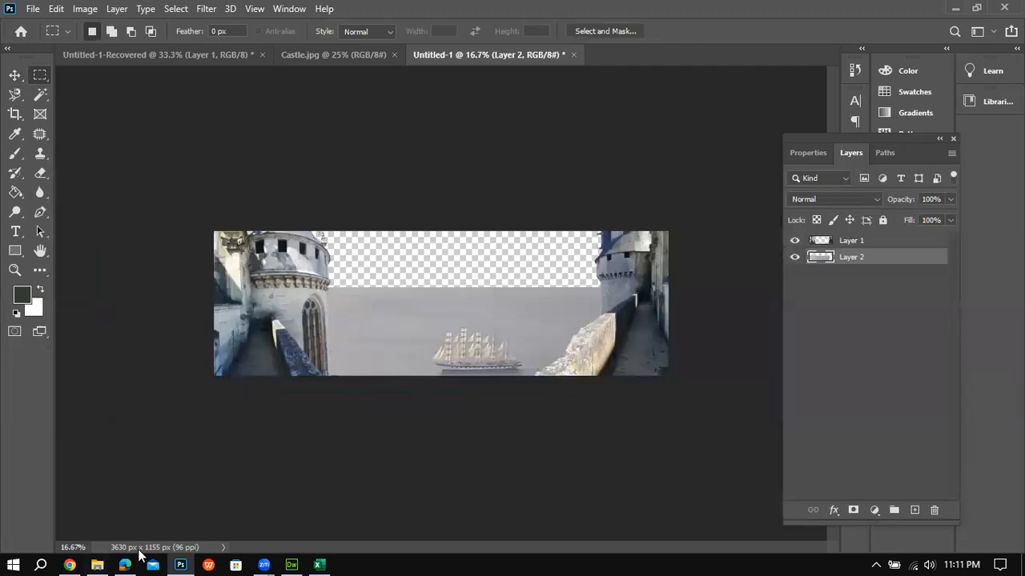
# Switch to the exam paper PDF, compare the result with the sample, and copy the file name OceanLayer.
pyautogui.click(120, 561)
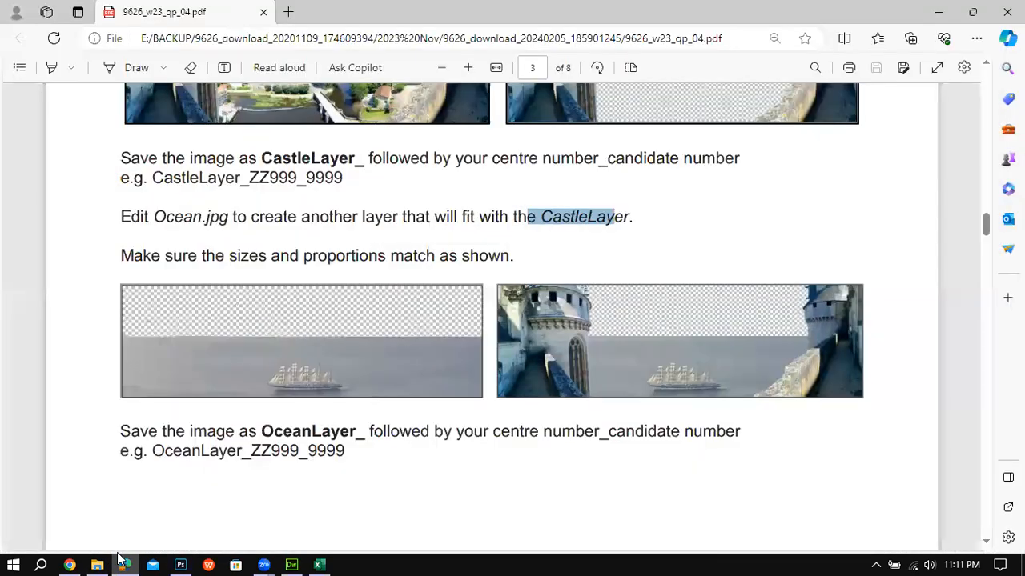
pyautogui.click(120, 558)
pyautogui.click(120, 558)
pyautogui.scroll(-2, 333, 402)
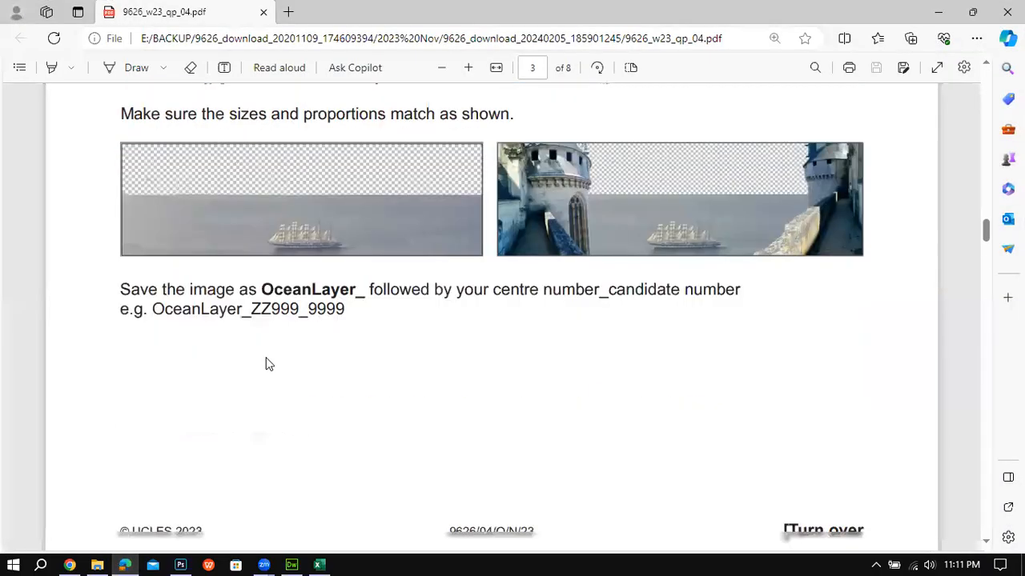
pyautogui.moveTo(261, 282); pyautogui.dragTo(358, 282)
pyautogui.hotkey('ctrl', 'c')
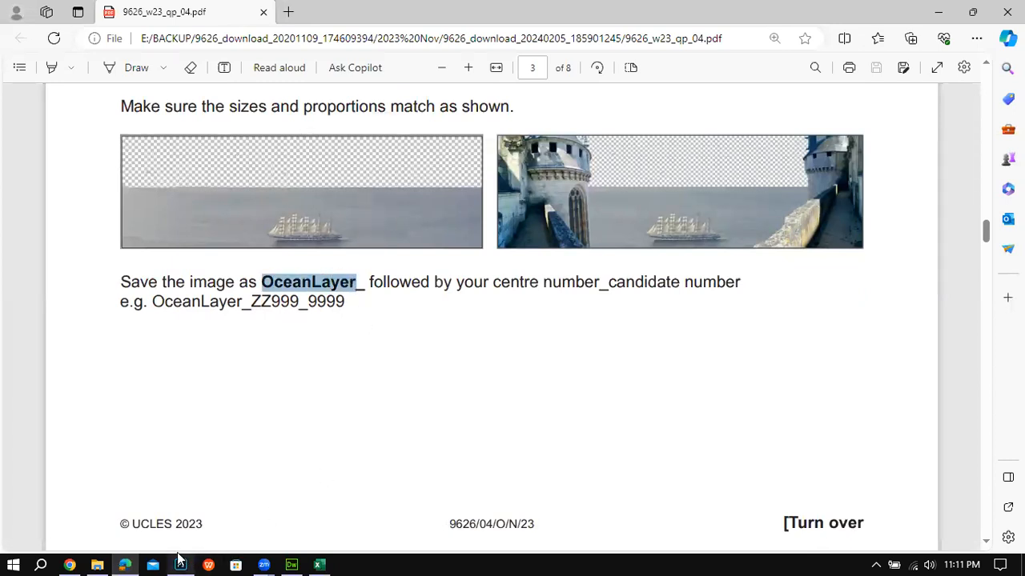
# Switch to Photoshop and save the image as a large-file-size PNG named OceanLayer followed by the author's name.
pyautogui.click(180, 563)
pyautogui.click(33, 9)
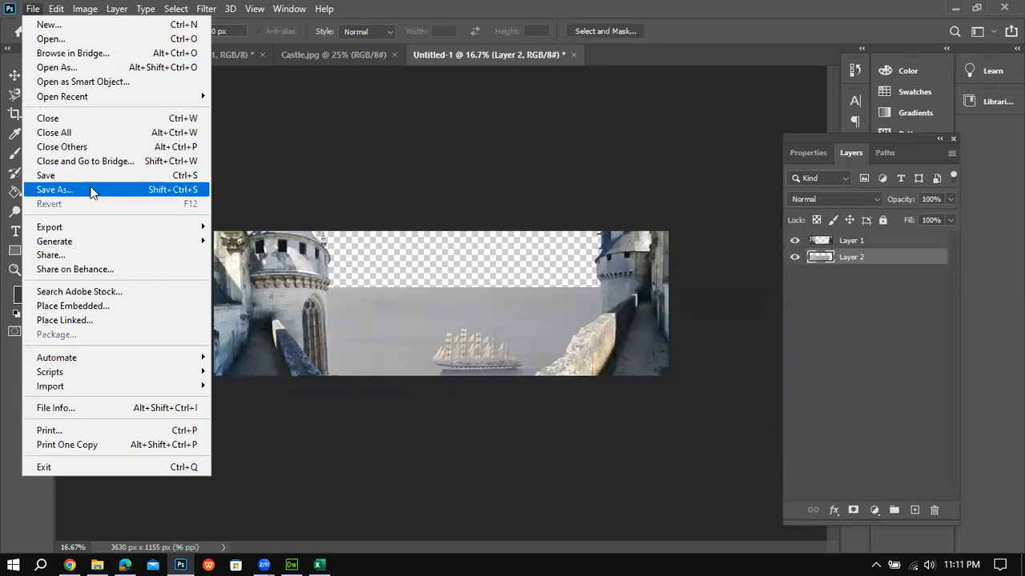
pyautogui.press('Return')
pyautogui.click(521, 392)
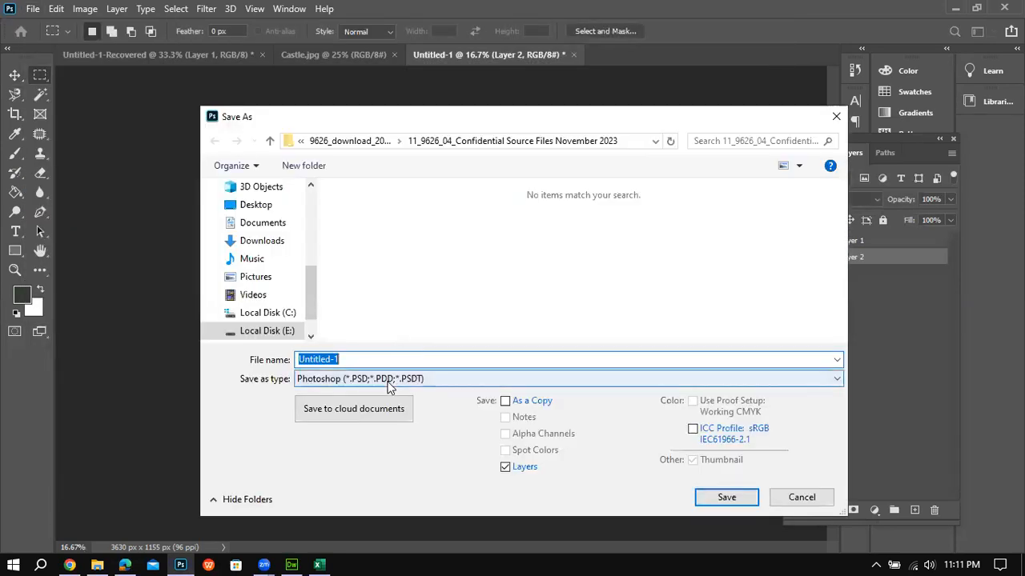
pyautogui.click(387, 382)
pyautogui.click(388, 318)
pyautogui.doubleClick(377, 360)
pyautogui.hotkey('ctrl', 'v')
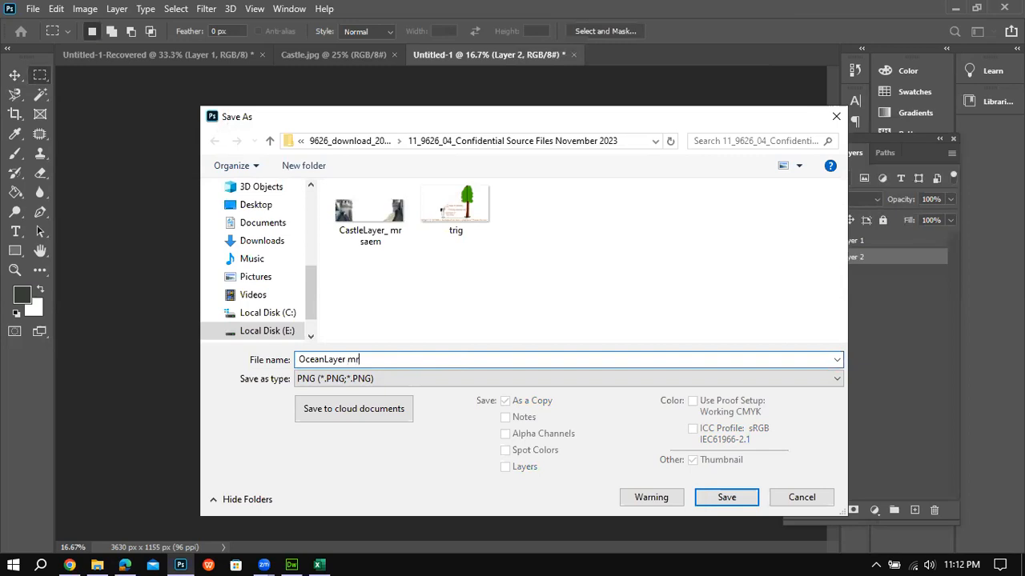
pyautogui.click(732, 498)
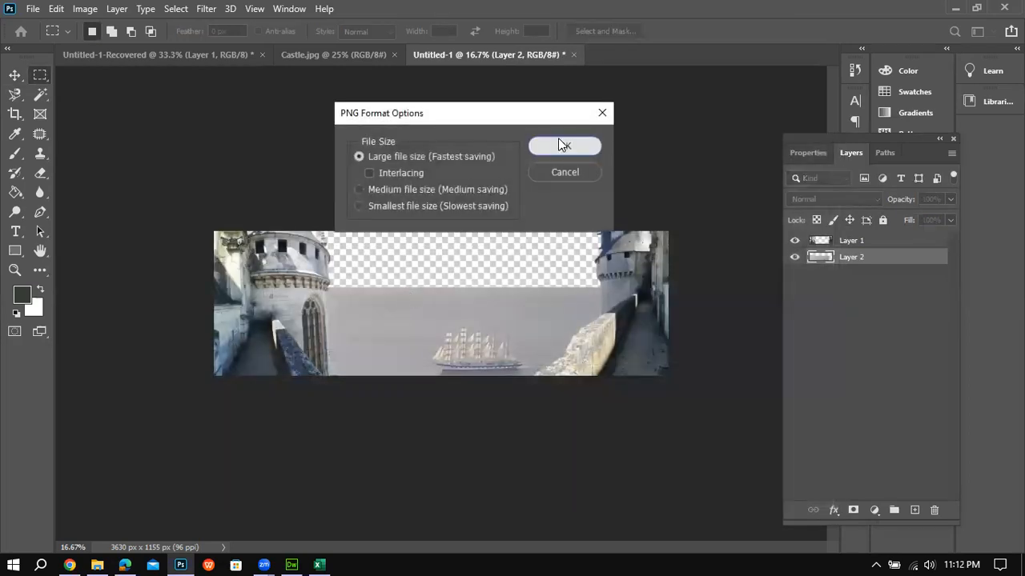
pyautogui.click(558, 145)
# Switch to the exam paper PDF and read the page 4 instructions for the SkyLayer and the combined 3LayerImage.
pyautogui.click(125, 565)
pyautogui.scroll(-6, 265, 410)
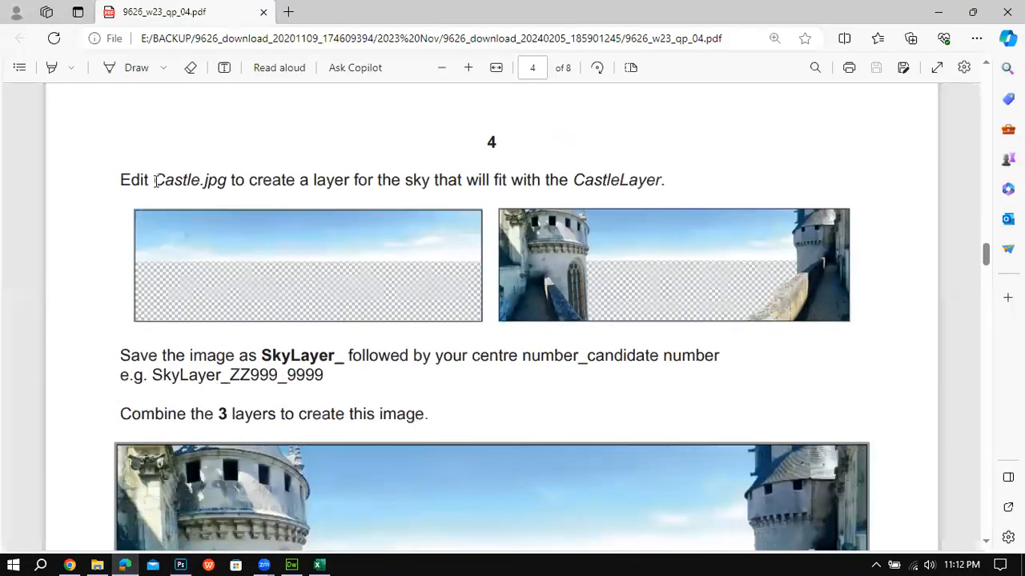
pyautogui.moveTo(155, 179); pyautogui.dragTo(205, 181)
pyautogui.click(197, 257)
pyautogui.scroll(-3, 684, 242)
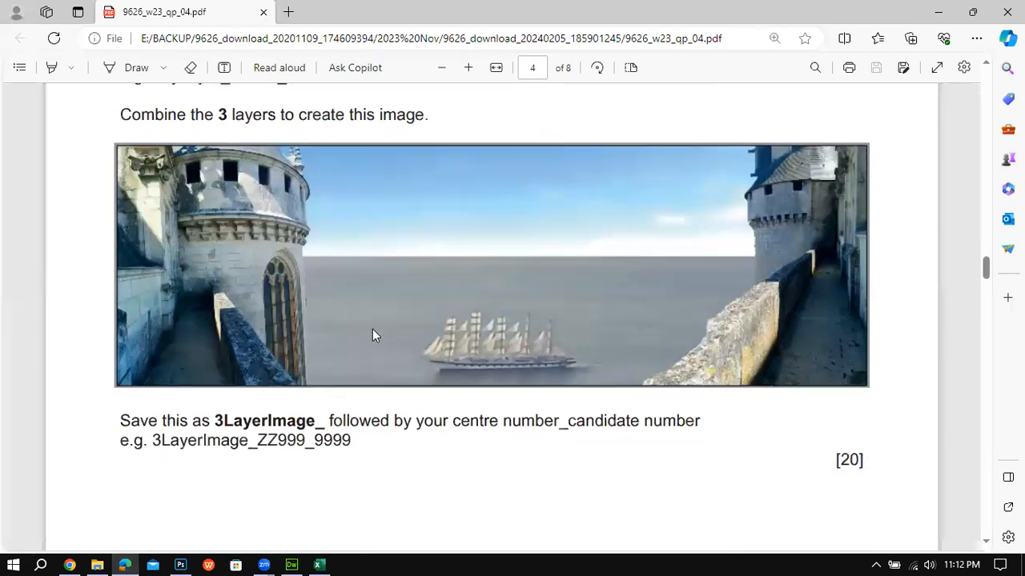
# Switch to Photoshop, open Castle.jpg, and activate the Rectangular Marquee tool with nothing selected.
pyautogui.click(180, 565)
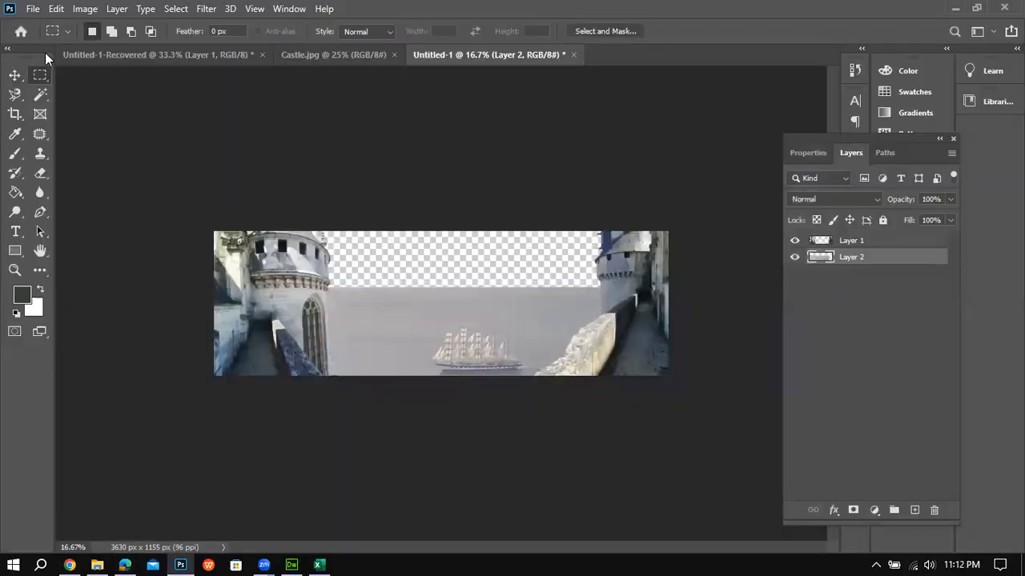
pyautogui.click(34, 8)
pyautogui.press('Return')
pyautogui.click(406, 240)
pyautogui.doubleClick(407, 240)
pyautogui.click(14, 75)
pyautogui.press('m')
pyautogui.hotkey('ctrl', 'd')
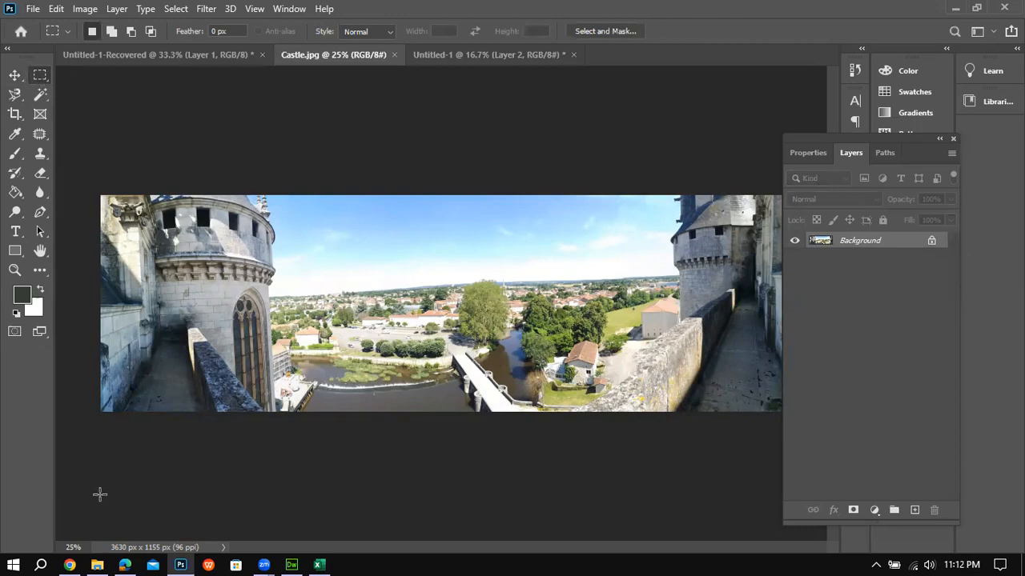
# In Castle.jpg, select the rectangular strip of sky between the two towers, stopping just above the horizon, and copy it.
pyautogui.click(70, 564)
pyautogui.click(180, 564)
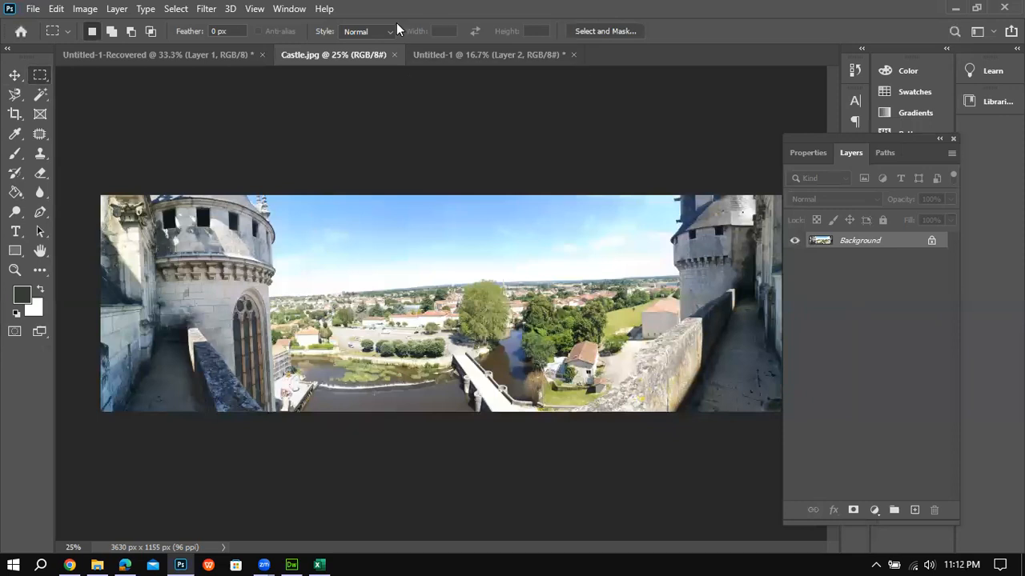
pyautogui.click(435, 56)
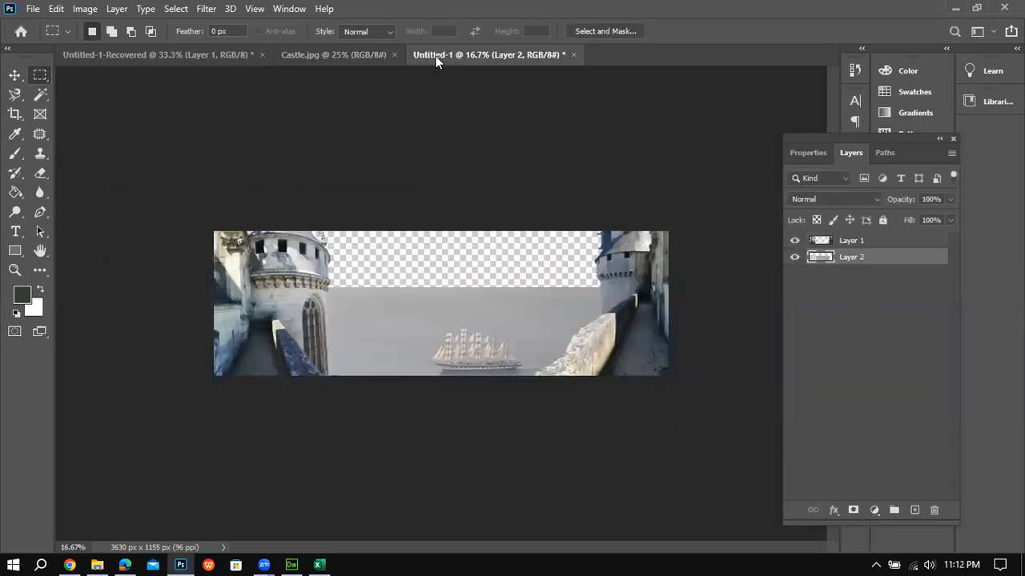
pyautogui.click(343, 53)
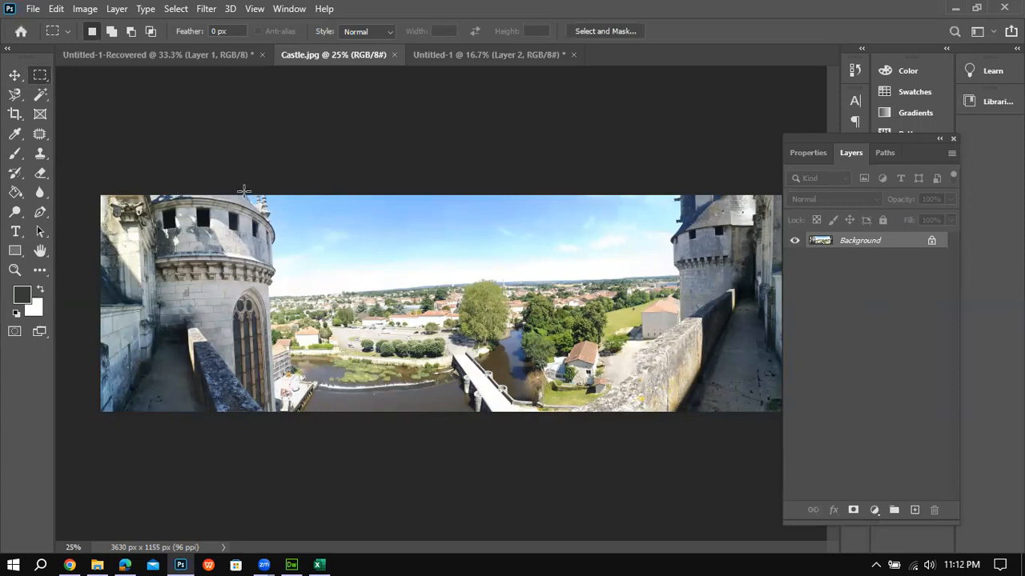
pyautogui.moveTo(243, 191); pyautogui.dragTo(685, 277)
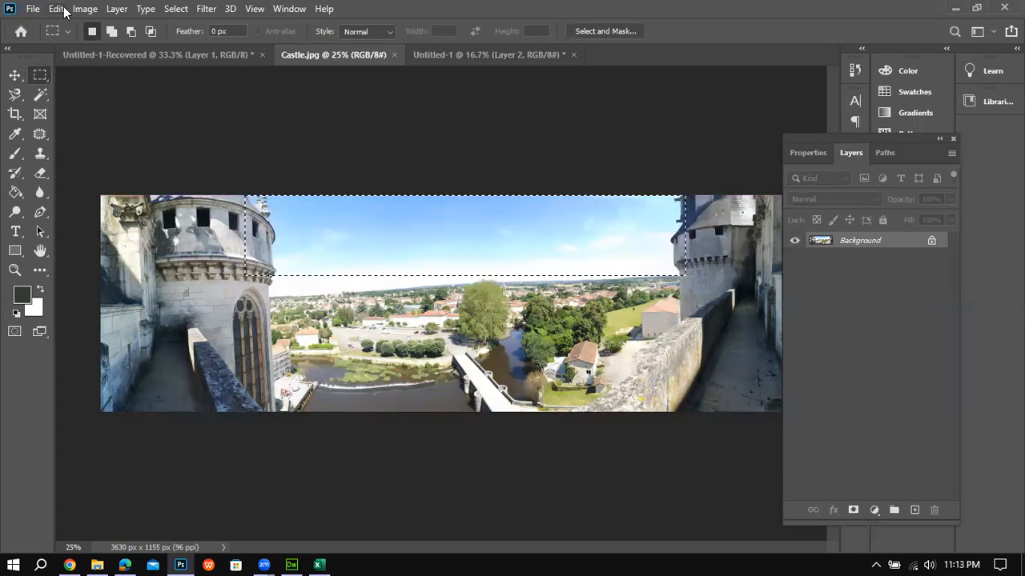
pyautogui.click(61, 9)
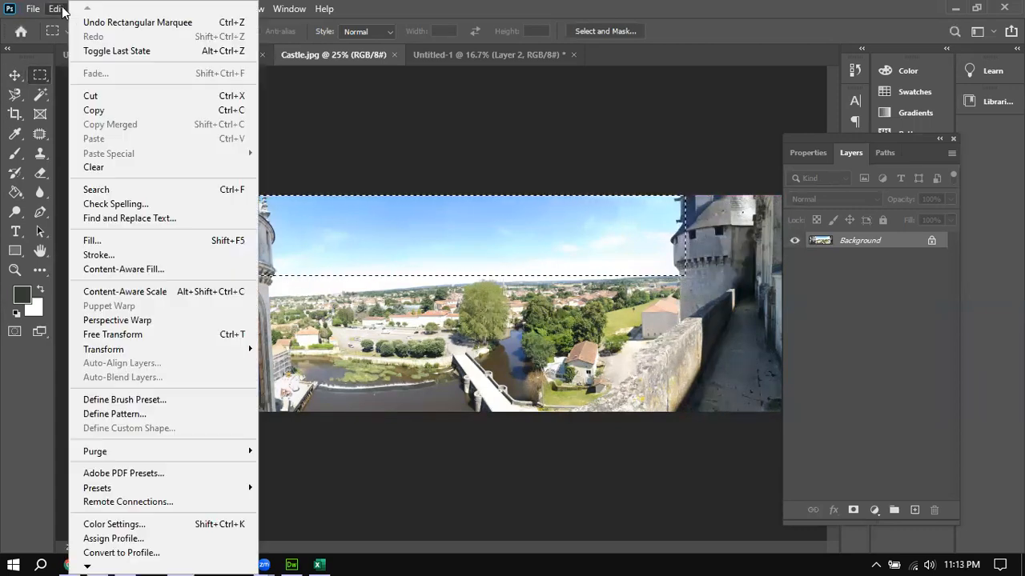
pyautogui.click(100, 110)
# Paste the copied sky strip as a new layer into the Untitled-1 composite.
pyautogui.click(434, 56)
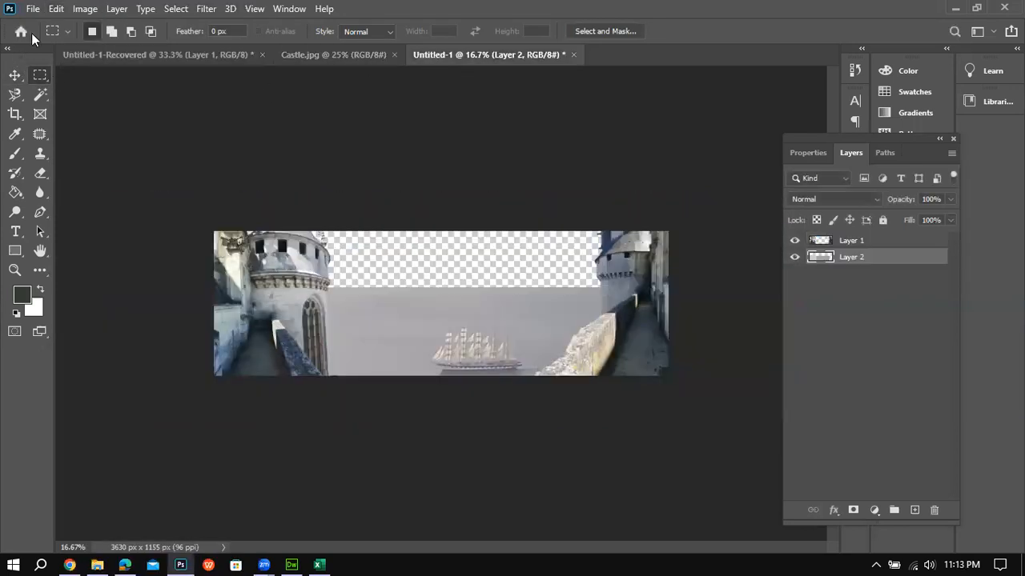
pyautogui.click(58, 9)
pyautogui.click(111, 137)
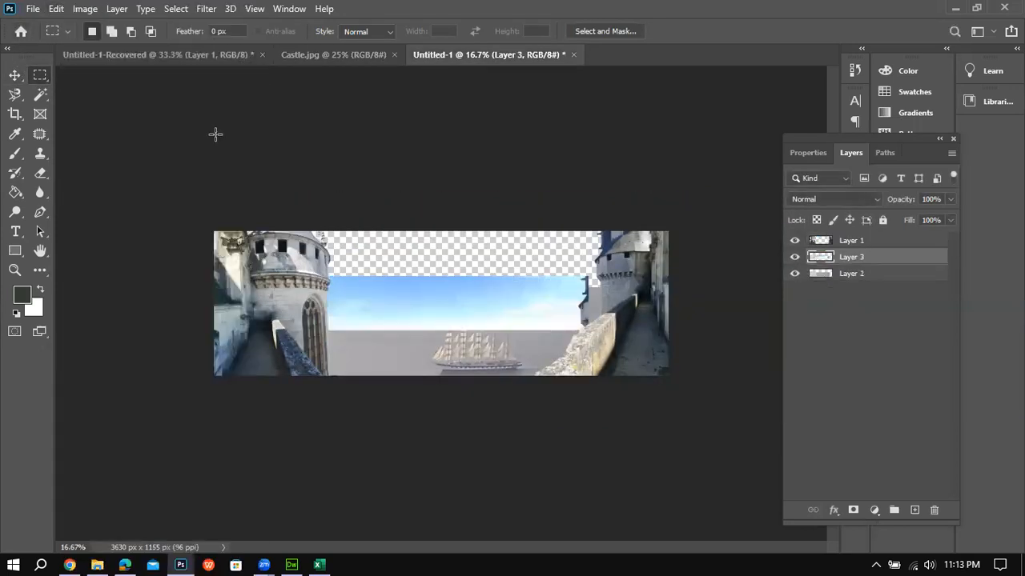
# Move the pasted sky layer up to the canvas's upper edge so it fills the transparent area between the towers.
pyautogui.hotkey('ctrl', '+')
pyautogui.hotkey('ctrl', '+')
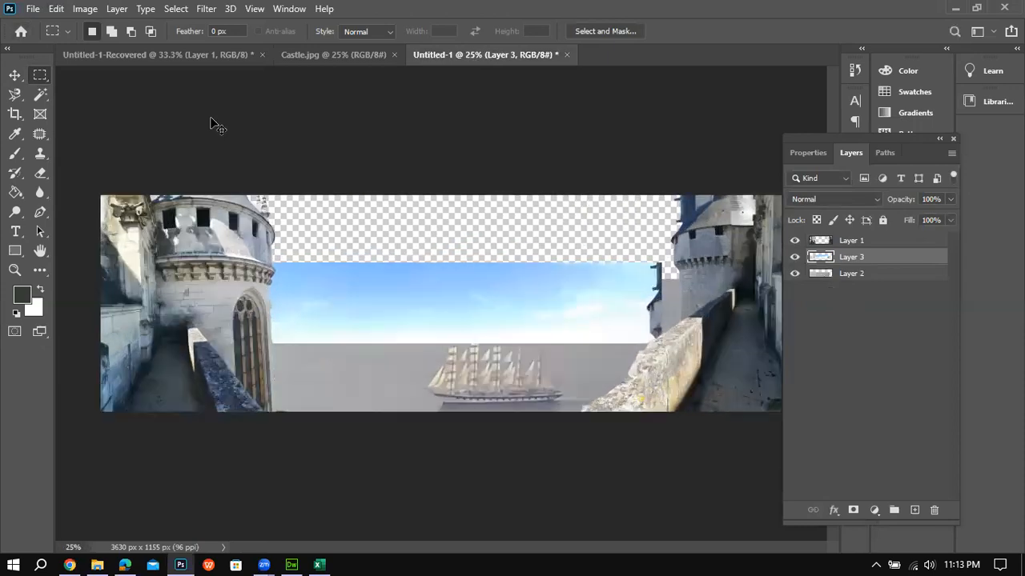
pyautogui.hotkey('ctrl', '+')
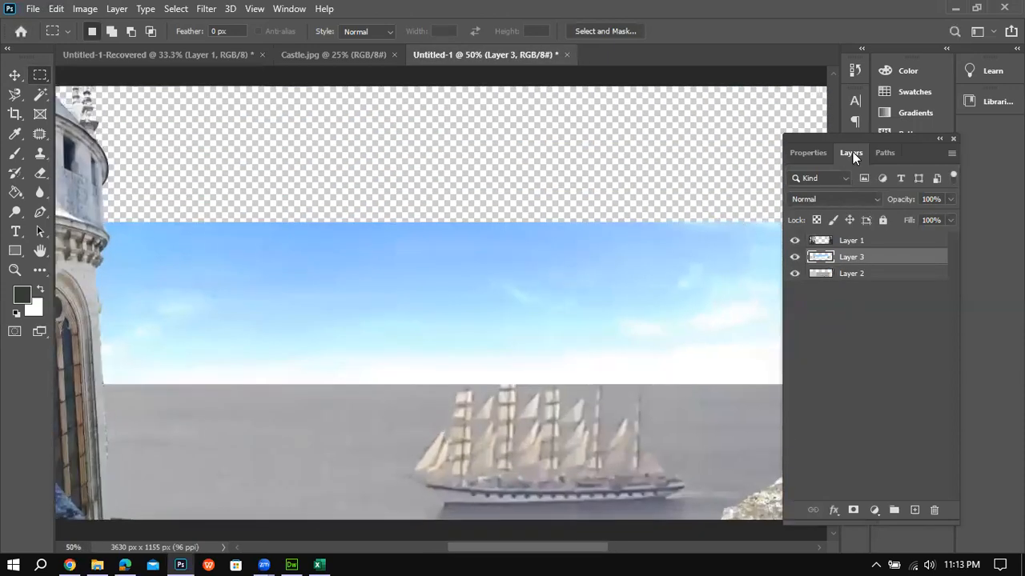
pyautogui.moveTo(870, 136); pyautogui.dragTo(948, 268)
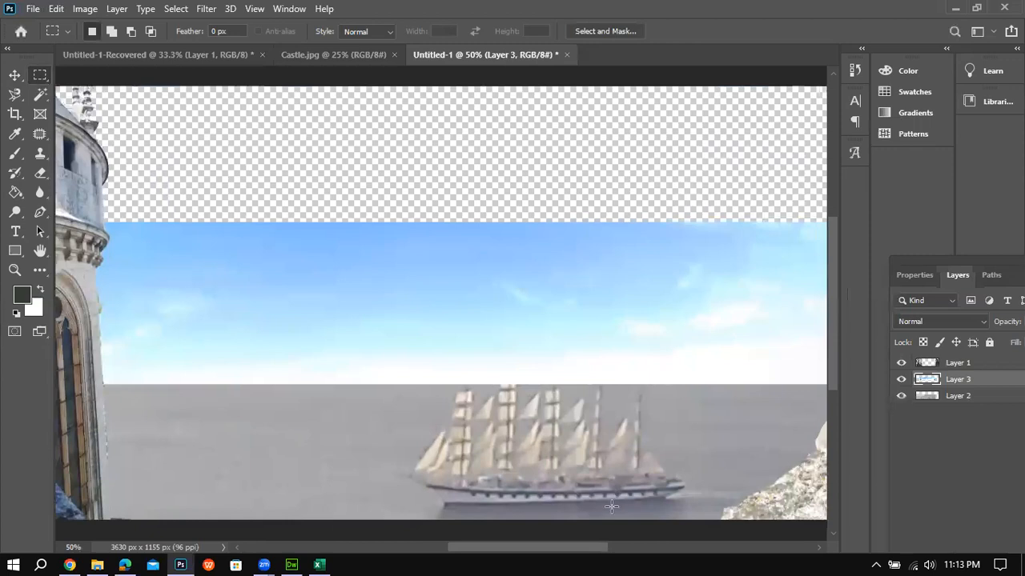
pyautogui.moveTo(585, 554); pyautogui.dragTo(622, 553)
pyautogui.click(14, 74)
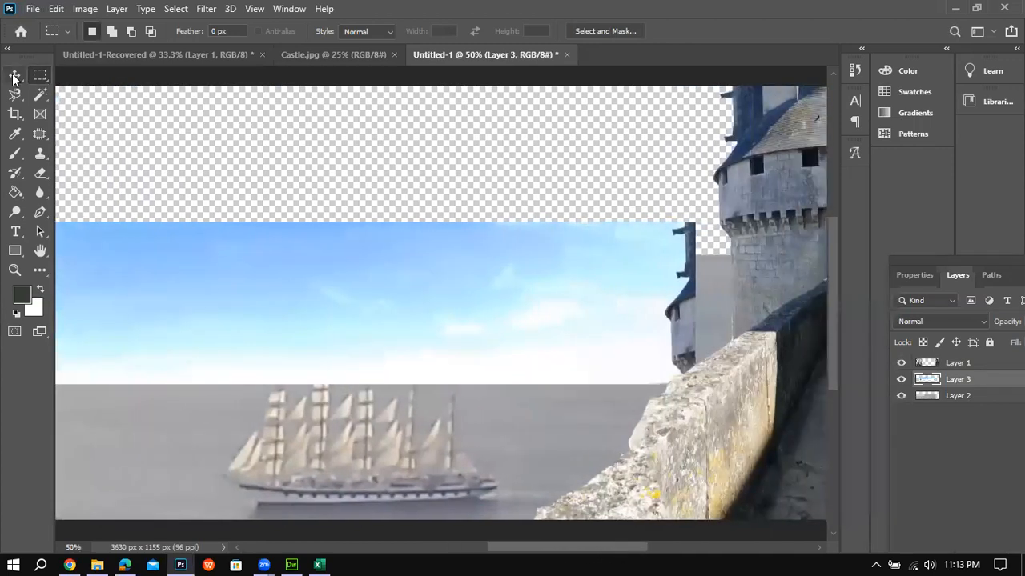
pyautogui.moveTo(591, 327); pyautogui.dragTo(641, 197)
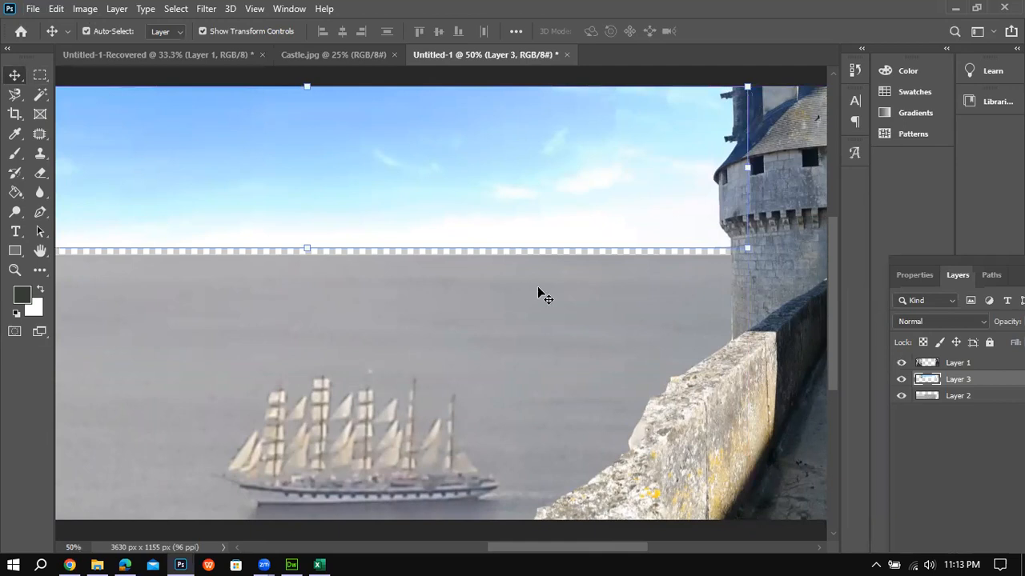
# Fine-tune the sky layer's position against the canvas's upper edge and behind the left-hand tower.
pyautogui.moveTo(531, 547); pyautogui.dragTo(445, 545)
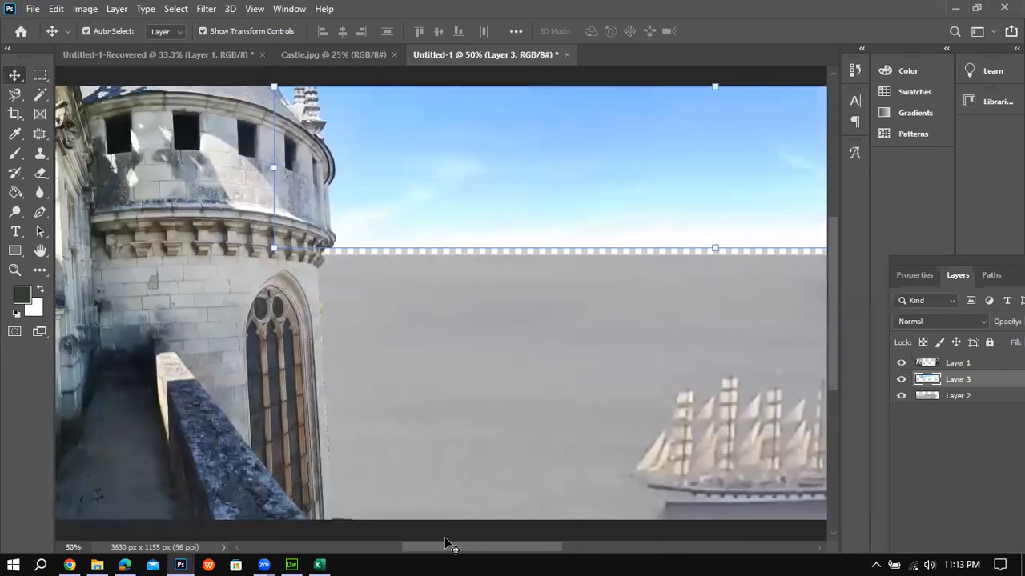
pyautogui.scroll(2, 552, 364)
pyautogui.moveTo(434, 204)
pyautogui.mouseDown()
pyautogui.moveTo(450, 204)
pyautogui.moveTo(432, 200)
pyautogui.mouseUp()
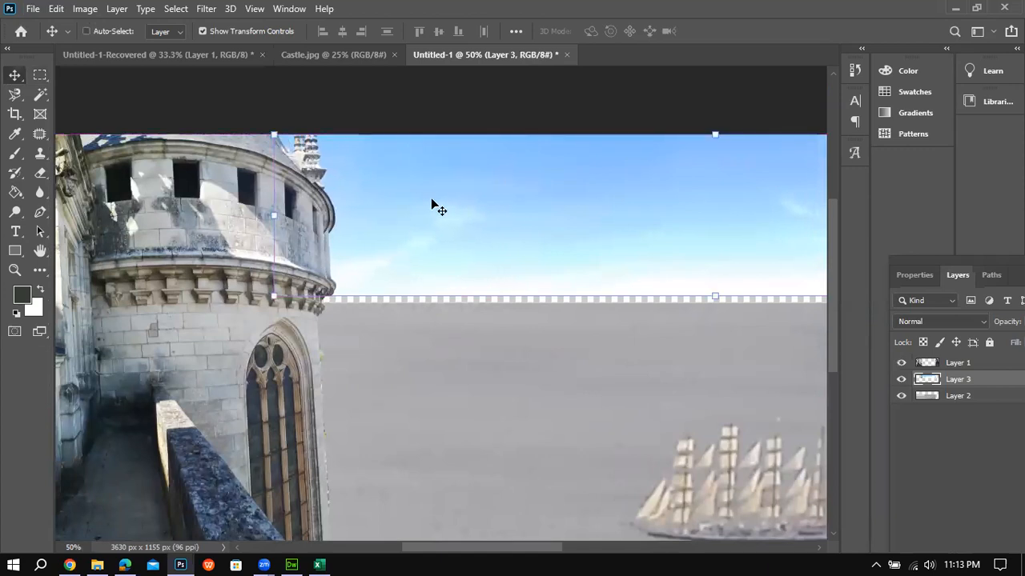
pyautogui.hotkey('ctrl', '+')
pyautogui.hotkey('ctrl', '+')
pyautogui.hotkey('ctrl', '+')
pyautogui.moveTo(834, 281); pyautogui.dragTo(836, 215)
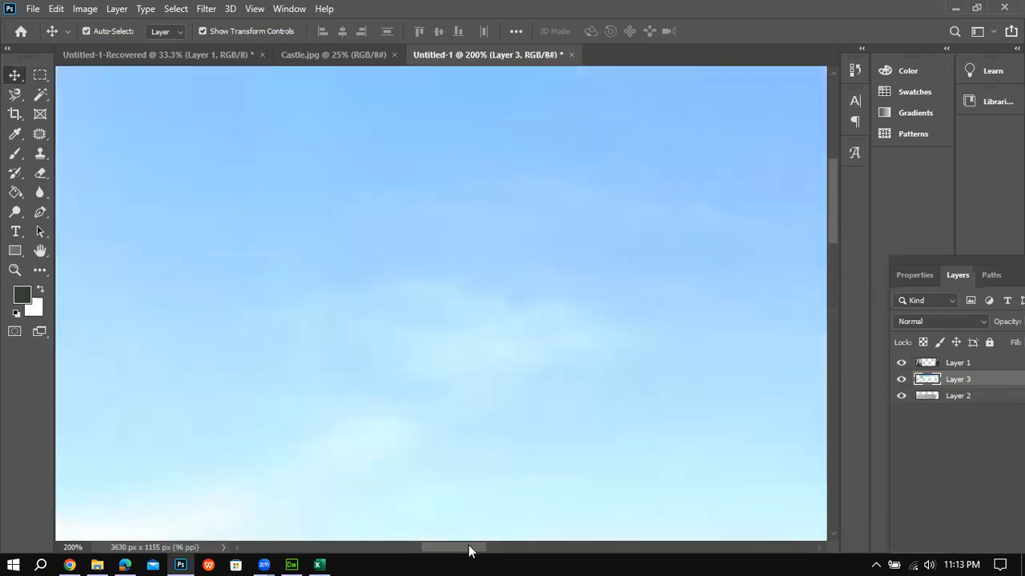
pyautogui.moveTo(469, 551); pyautogui.dragTo(423, 551)
pyautogui.scroll(5, 600, 379)
pyautogui.moveTo(594, 336); pyautogui.dragTo(578, 332)
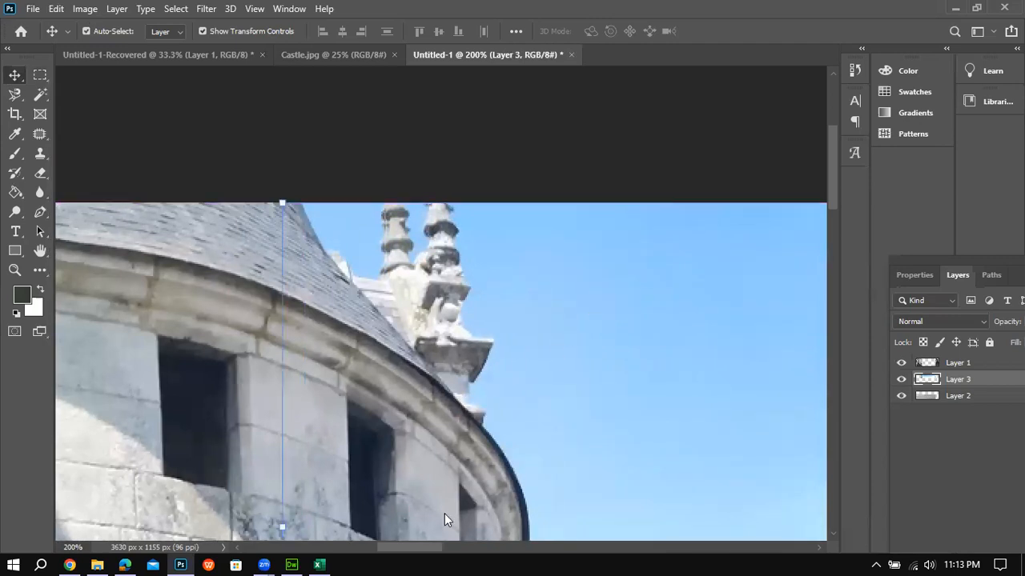
# Examine the sky layer's edges beside the right-hand tower and along the boundary with the ocean.
pyautogui.moveTo(423, 550); pyautogui.dragTo(696, 559)
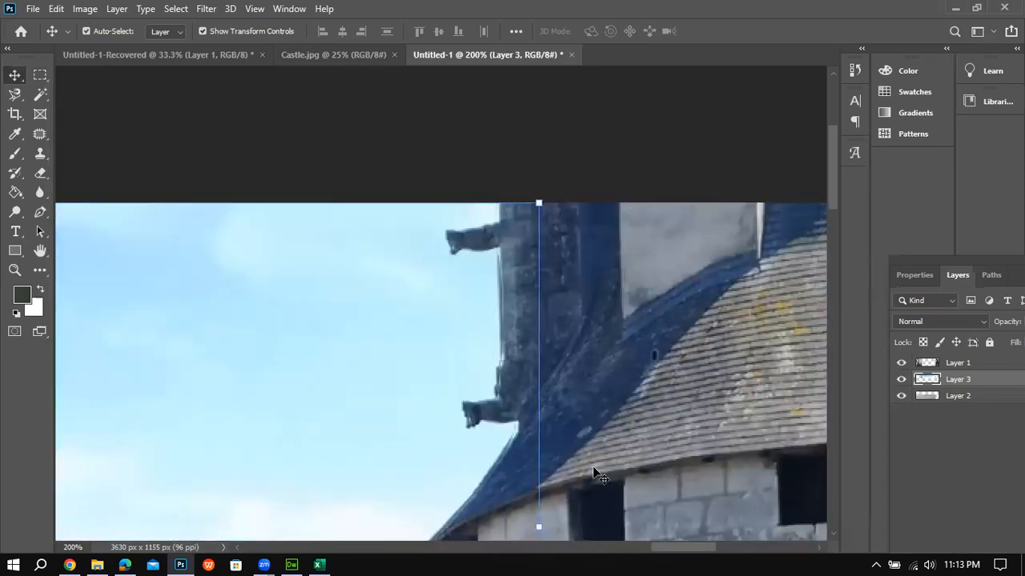
pyautogui.scroll(-6, 593, 467)
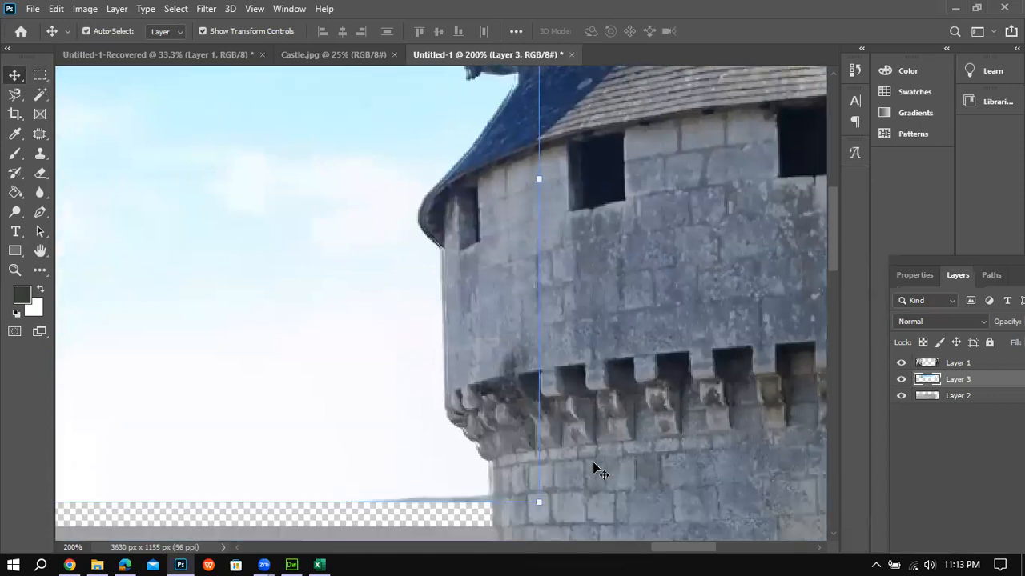
pyautogui.scroll(-3, 597, 471)
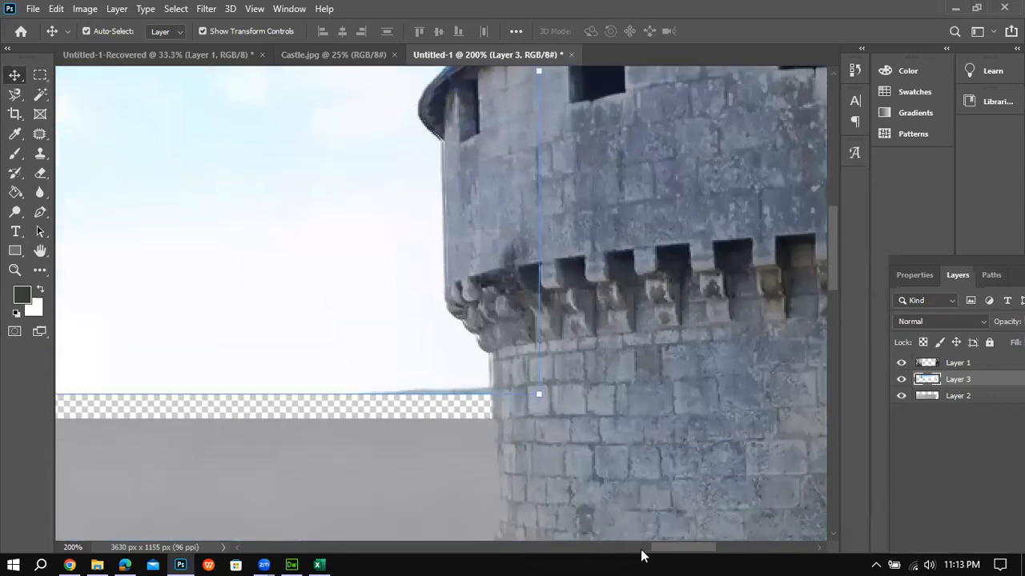
pyautogui.hotkey('ctrl', '-')
pyautogui.hotkey('ctrl', '-')
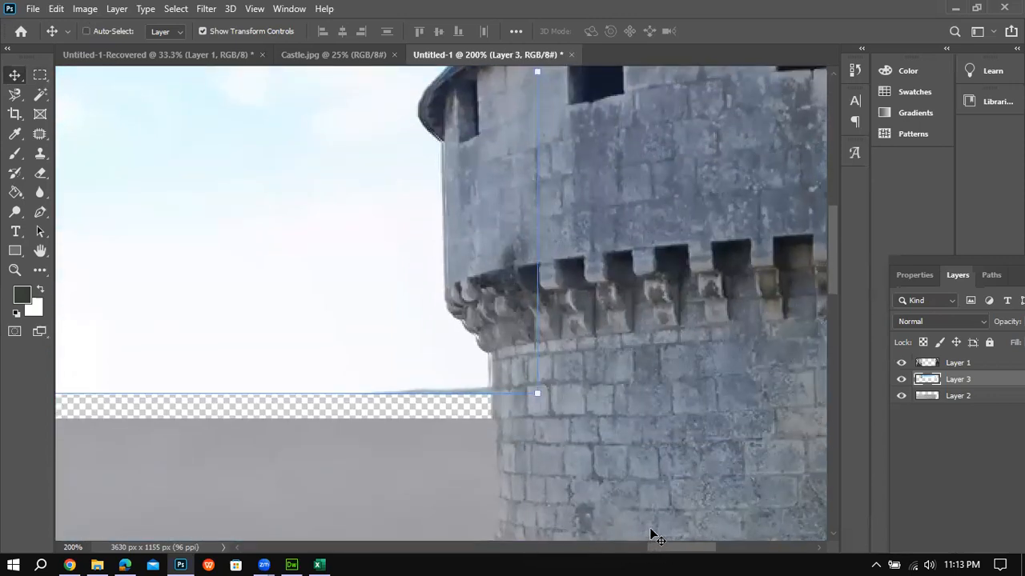
pyautogui.moveTo(632, 549); pyautogui.dragTo(557, 551)
pyautogui.scroll(-2, 558, 485)
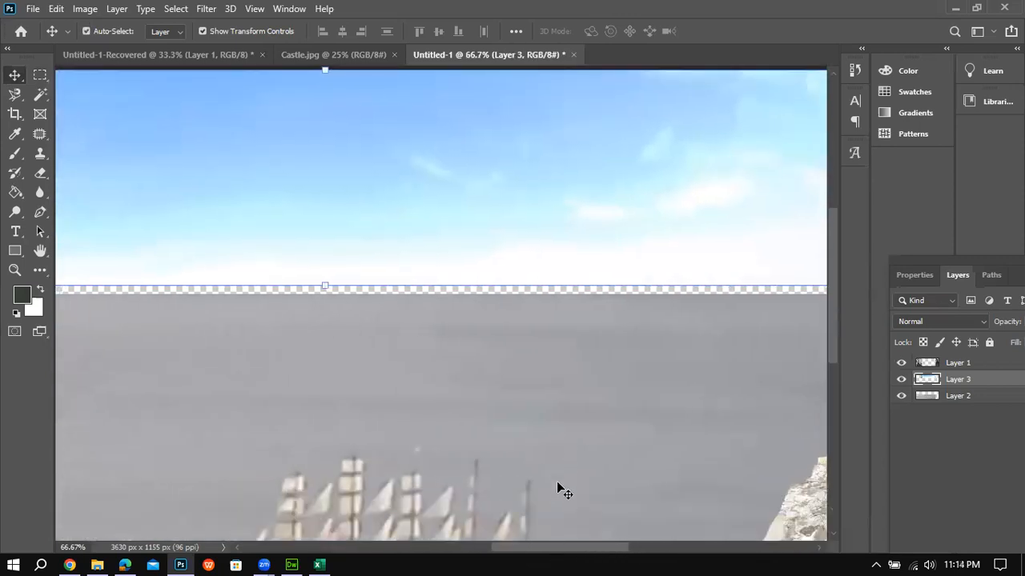
pyautogui.hotkey('ctrl', '-')
pyautogui.scroll(-2, 558, 485)
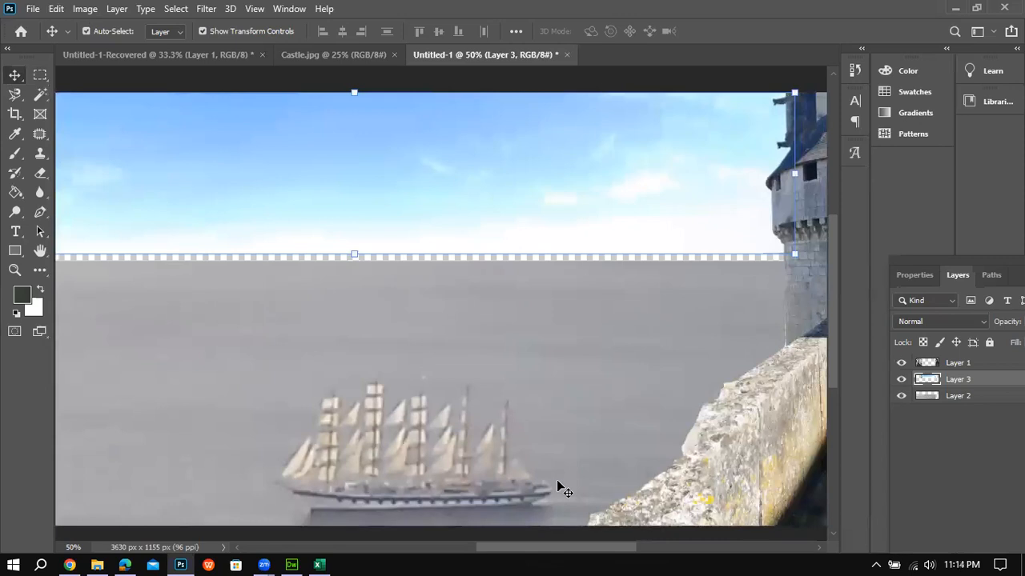
pyautogui.moveTo(531, 548); pyautogui.dragTo(480, 548)
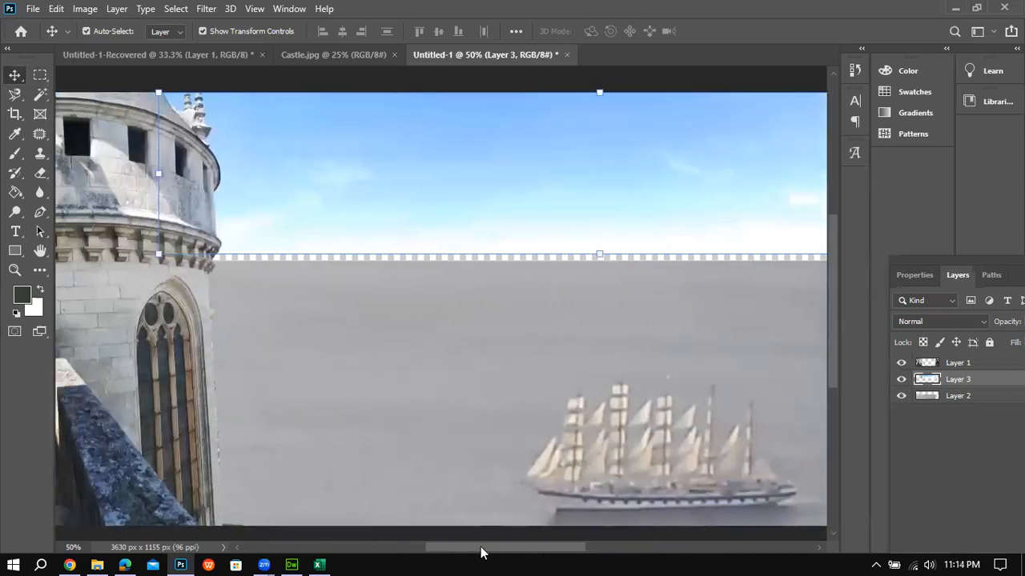
# Move the ocean layer up slightly to close the transparent gap below the sky.
pyautogui.click(600, 367)
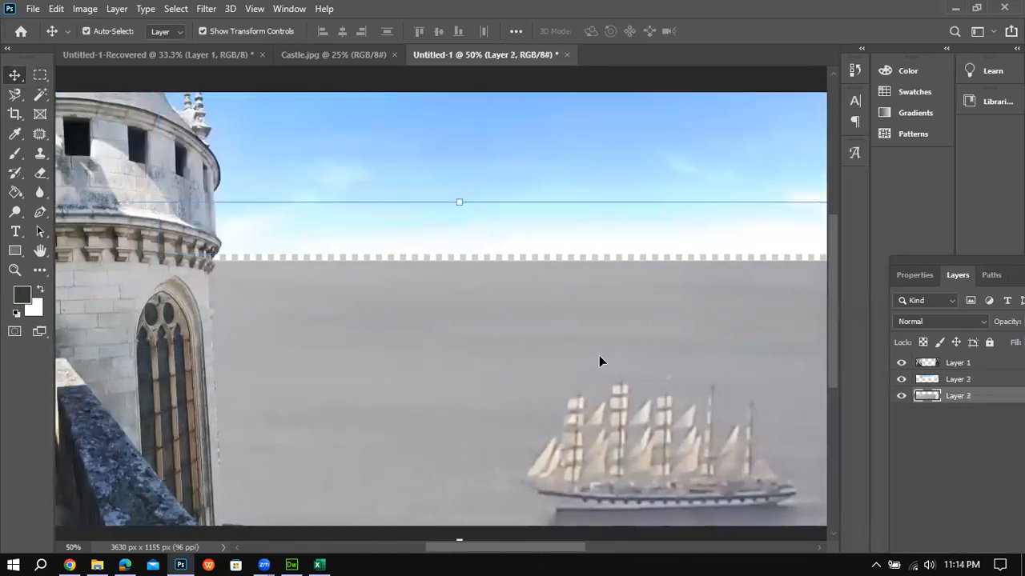
pyautogui.moveTo(599, 355); pyautogui.dragTo(600, 350)
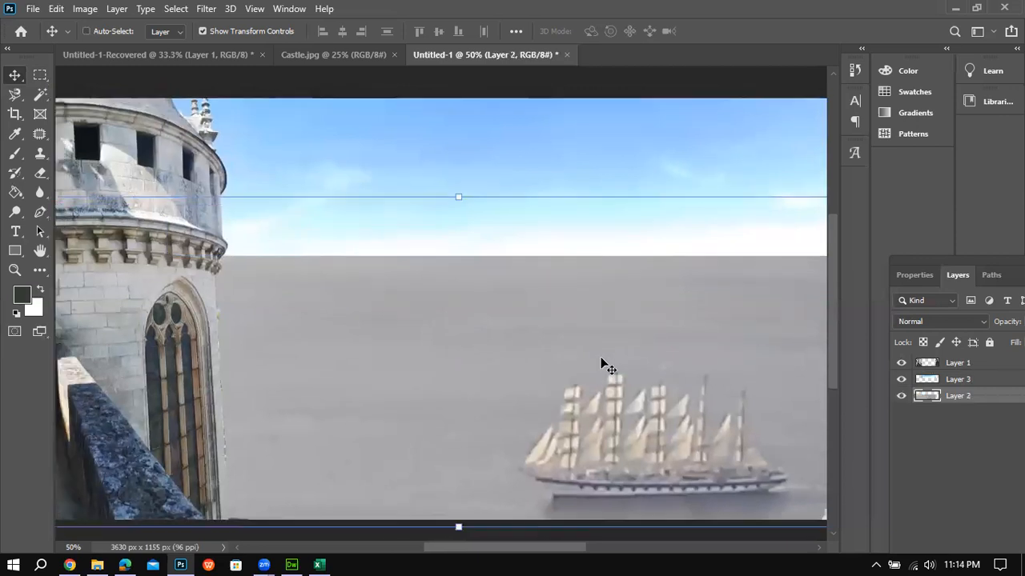
pyautogui.hotkey('ctrl', '-')
pyautogui.hotkey('ctrl', '-')
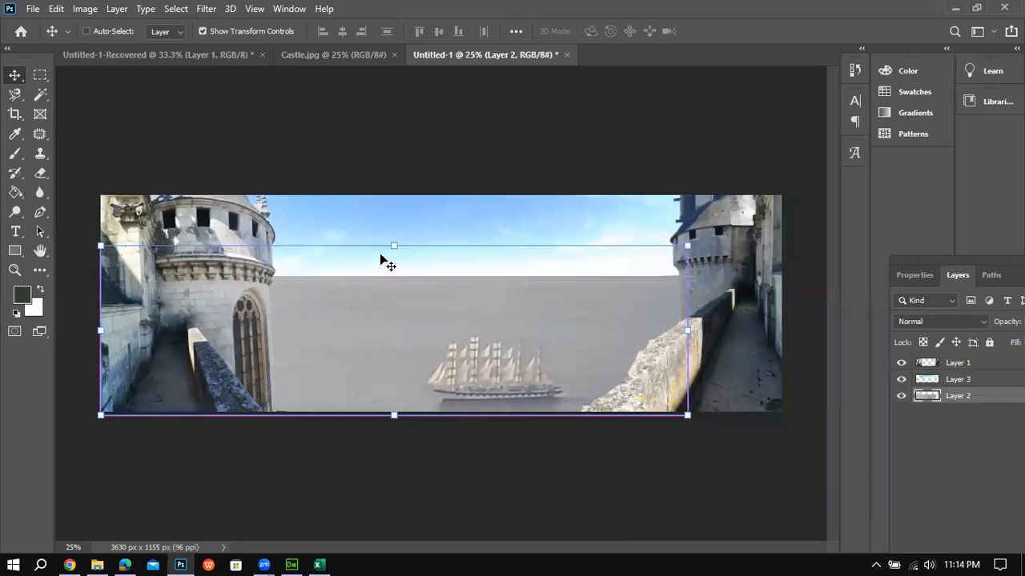
# Compare the composite with the combined three-layer sample in the exam paper PDF, then return to Photoshop.
pyautogui.press('m')
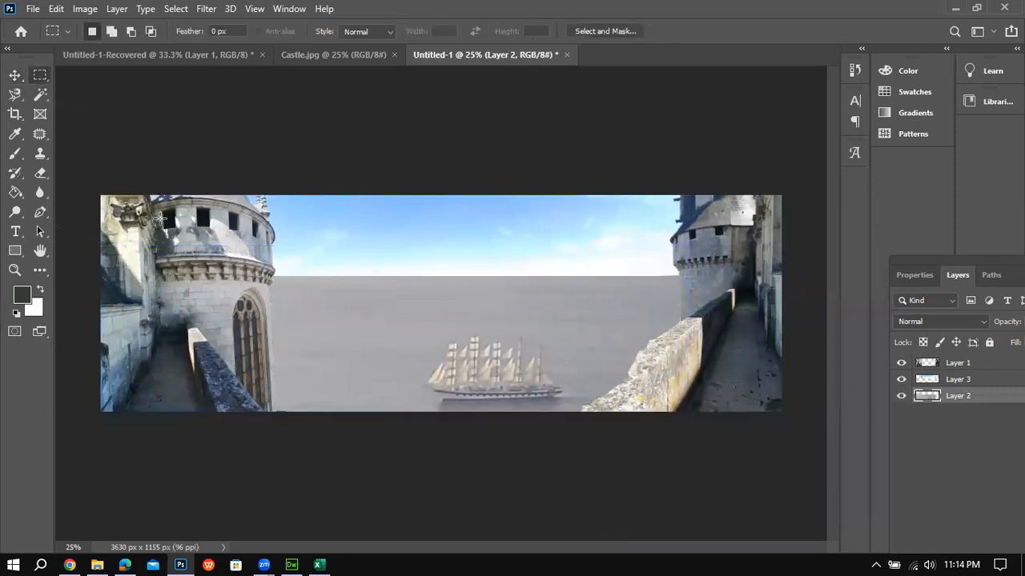
pyautogui.click(125, 562)
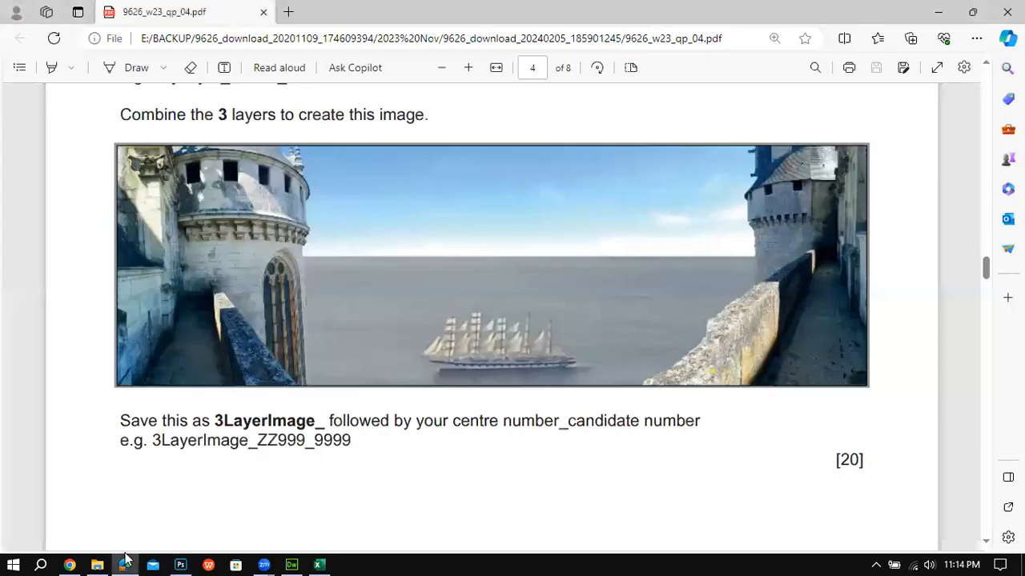
pyautogui.click(125, 562)
pyautogui.click(126, 562)
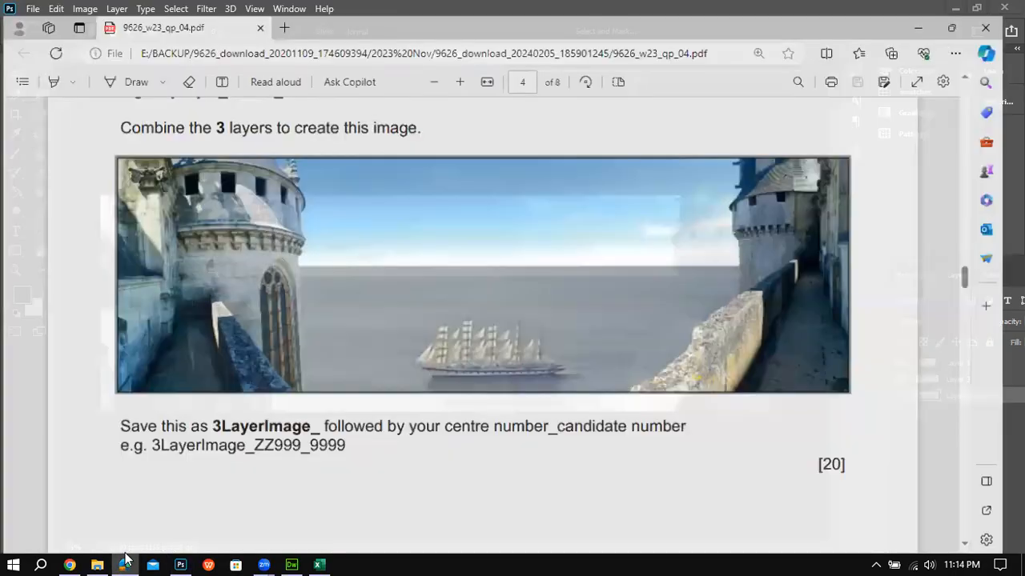
pyautogui.click(125, 562)
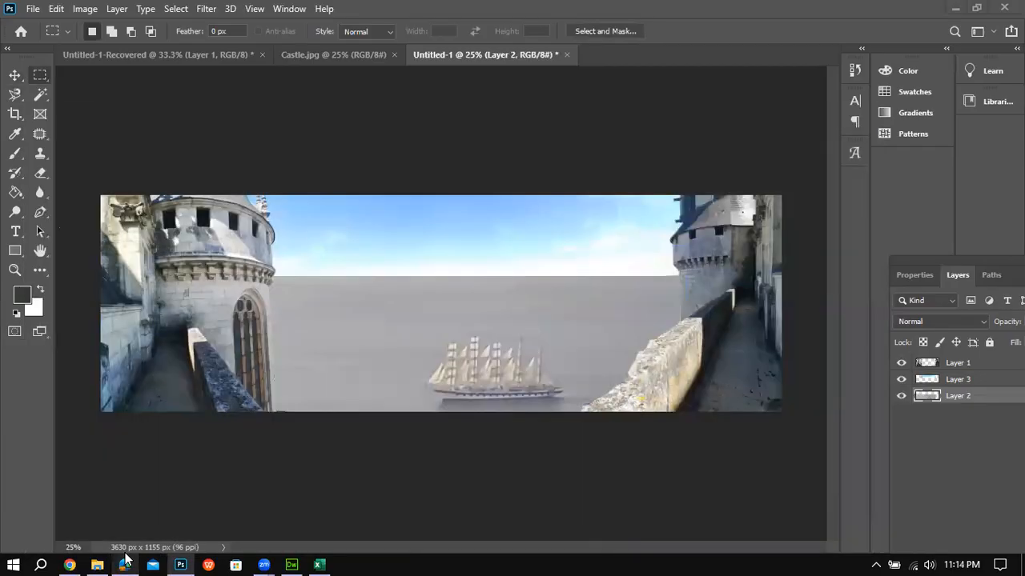
pyautogui.click(126, 562)
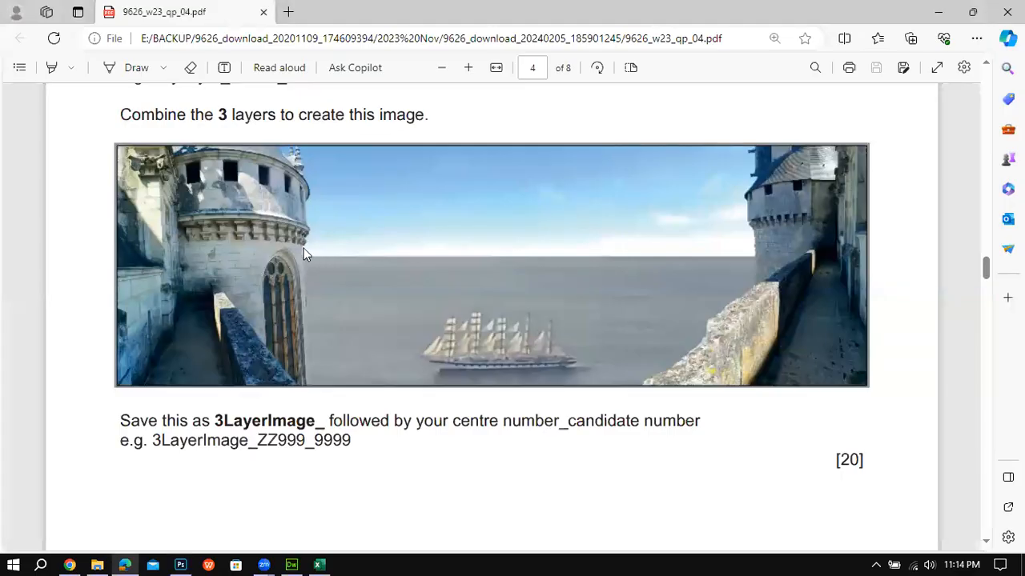
pyautogui.click(180, 563)
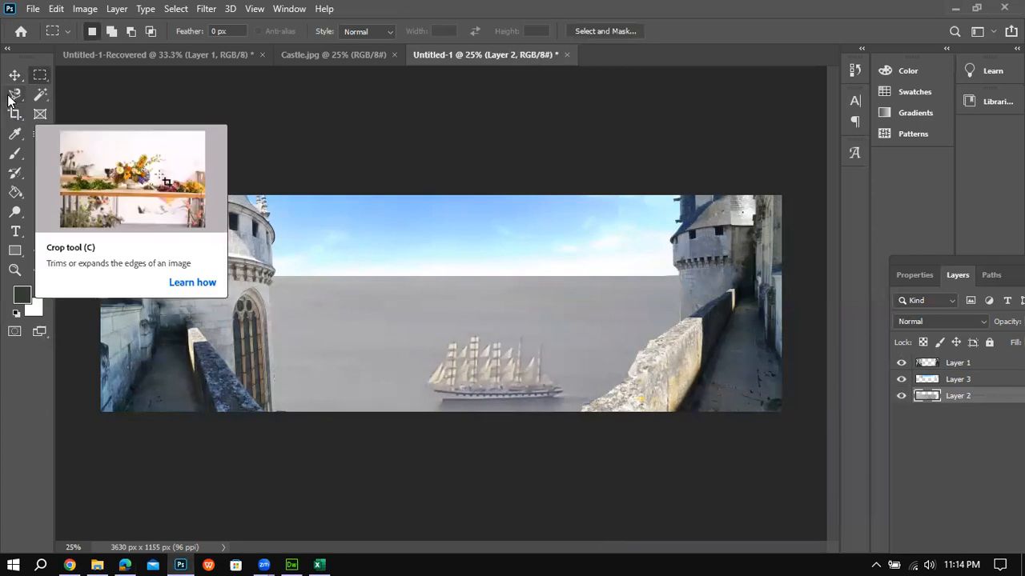
# Delete the pasted sky layer from the Untitled-1 composite.
pyautogui.press('v')
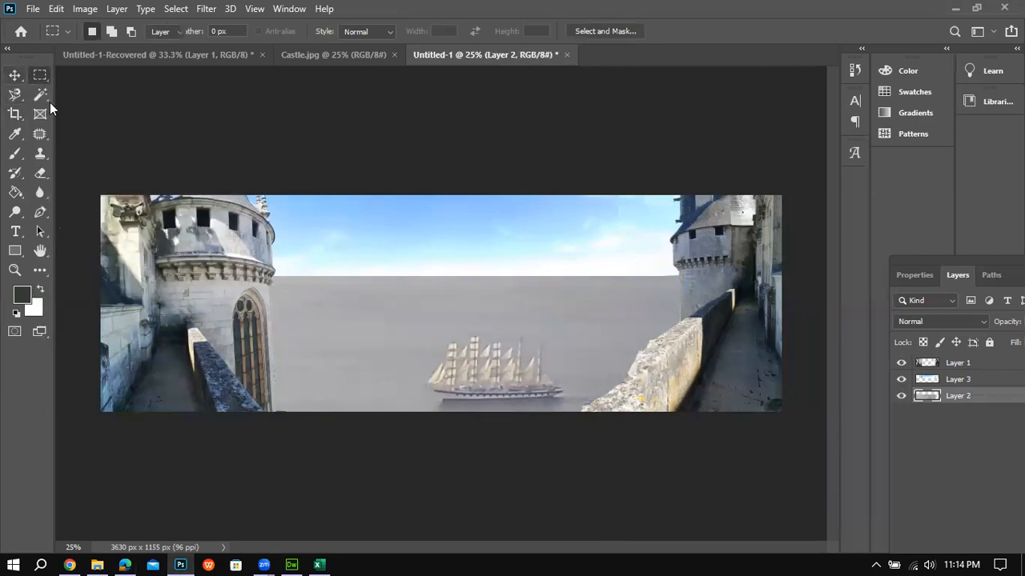
pyautogui.click(358, 220)
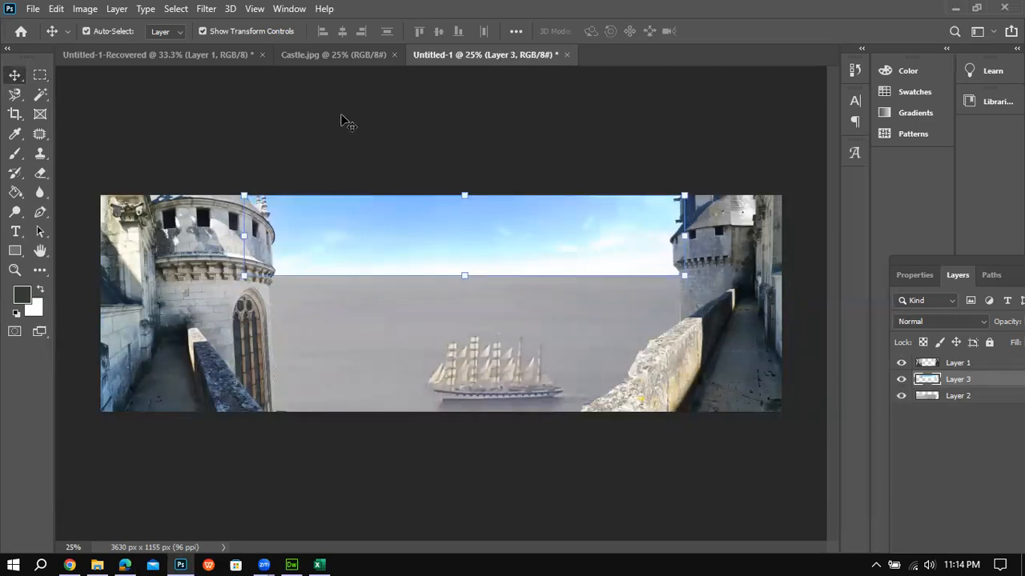
pyautogui.press('Delete')
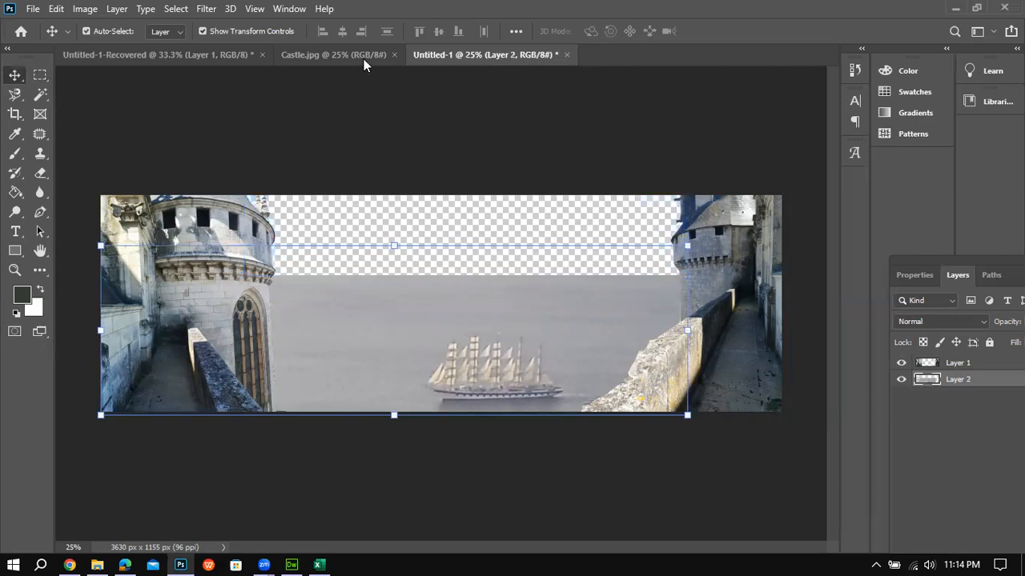
# Switch to Castle.jpg and check the combined three-layer sample in the exam paper PDF, then return to Photoshop.
pyautogui.click(334, 54)
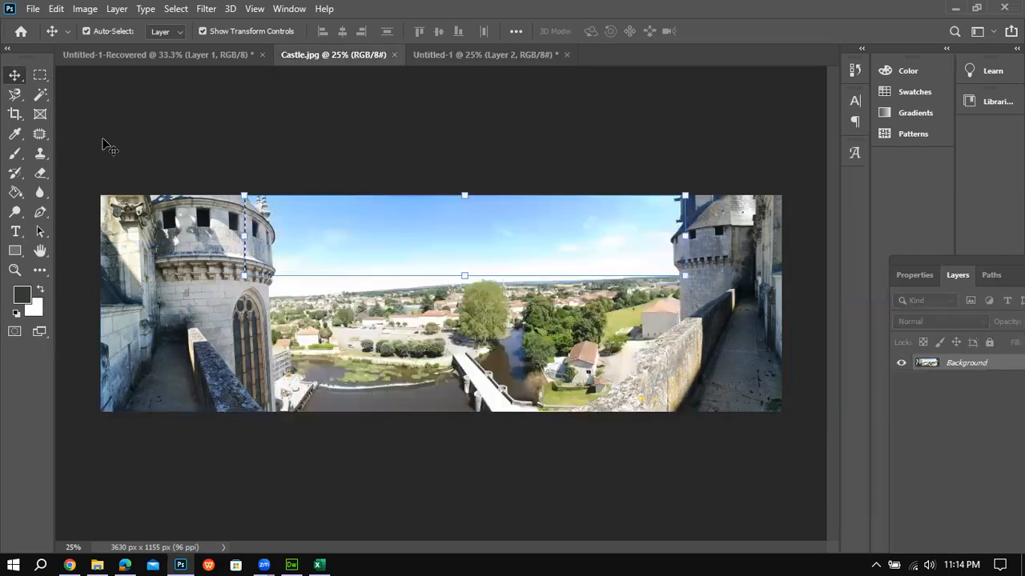
pyautogui.click(123, 562)
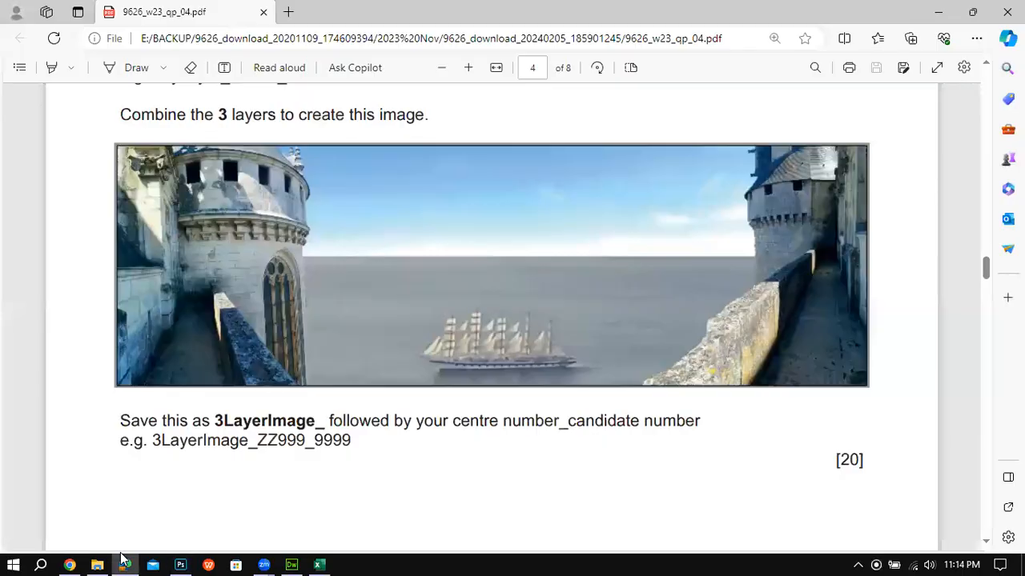
pyautogui.click(123, 562)
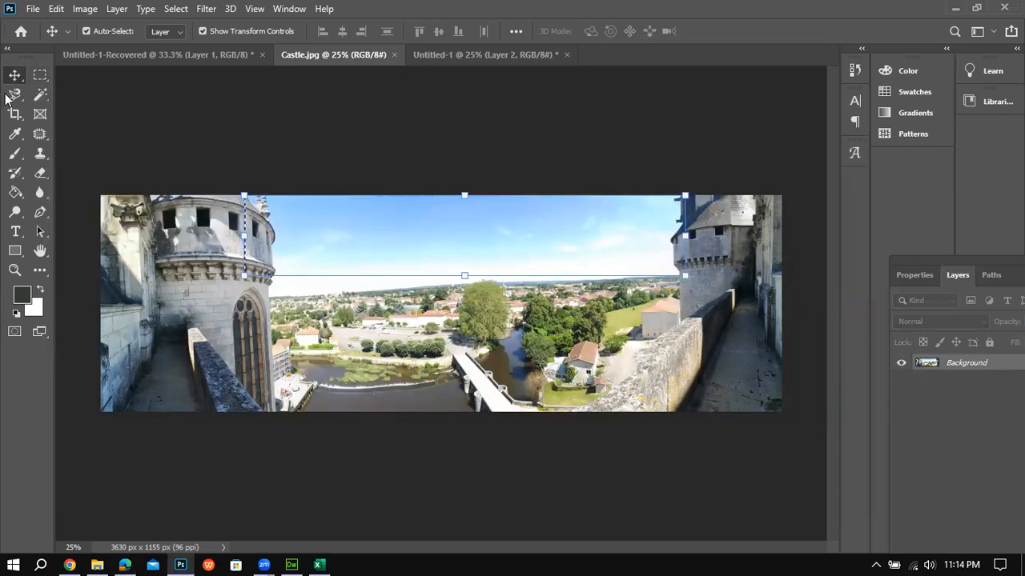
# Trace the sky in Castle.jpg with the Magnetic Lasso, following the horizon, both towers and the image's upper edge.
pyautogui.click(40, 75)
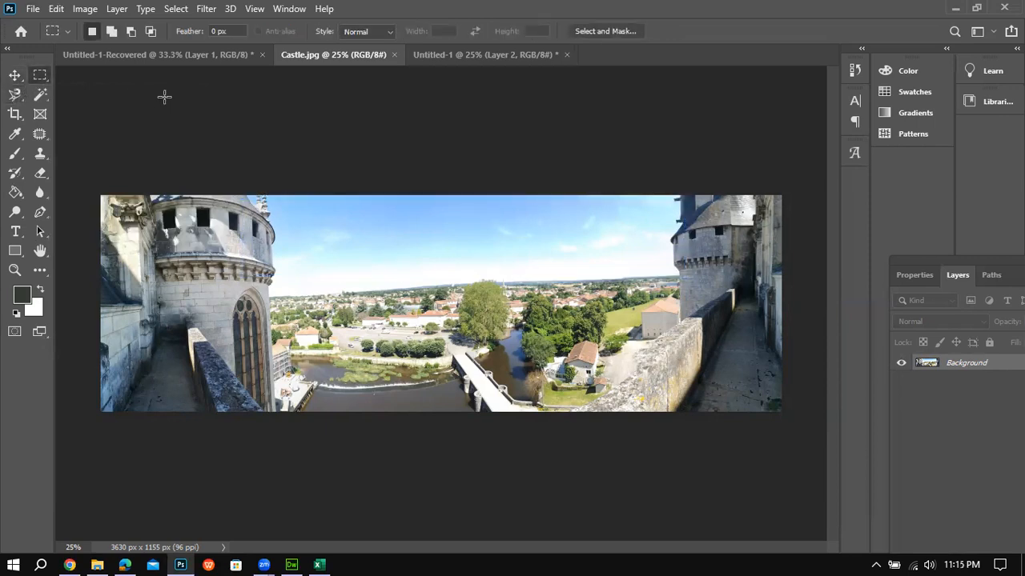
pyautogui.click(16, 96)
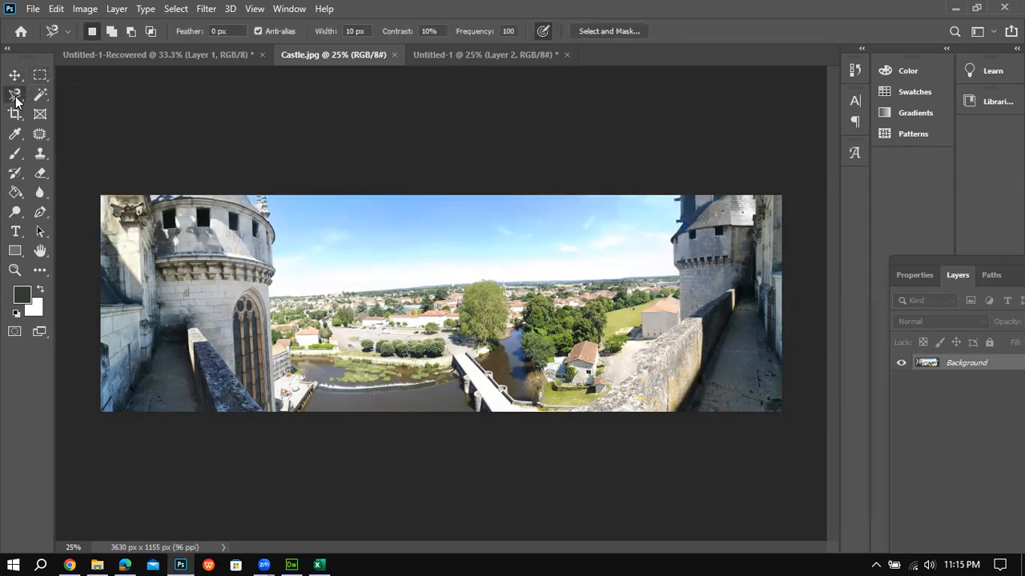
pyautogui.rightClick(16, 96)
pyautogui.click(69, 124)
pyautogui.click(248, 195)
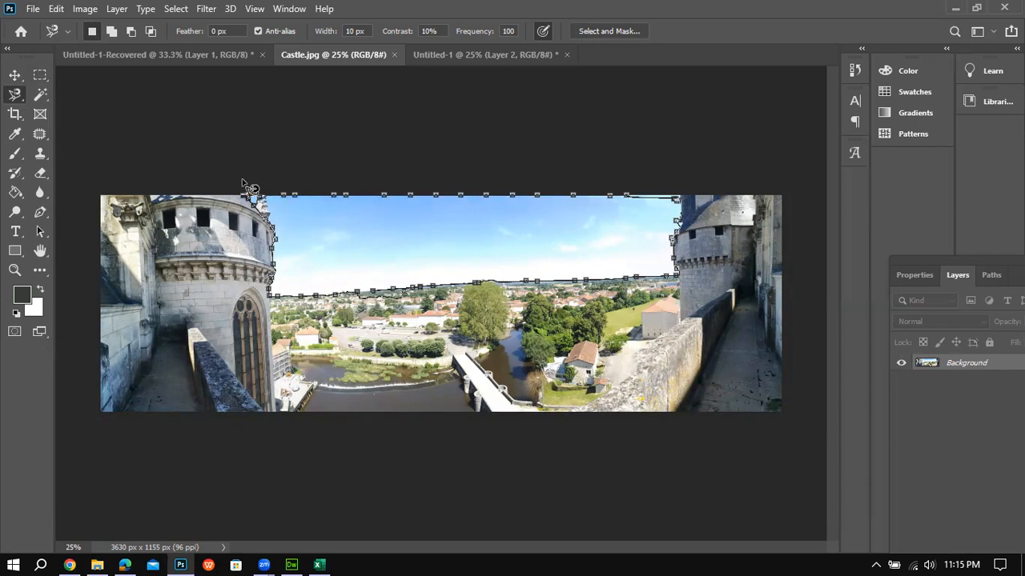
pyautogui.click(258, 204)
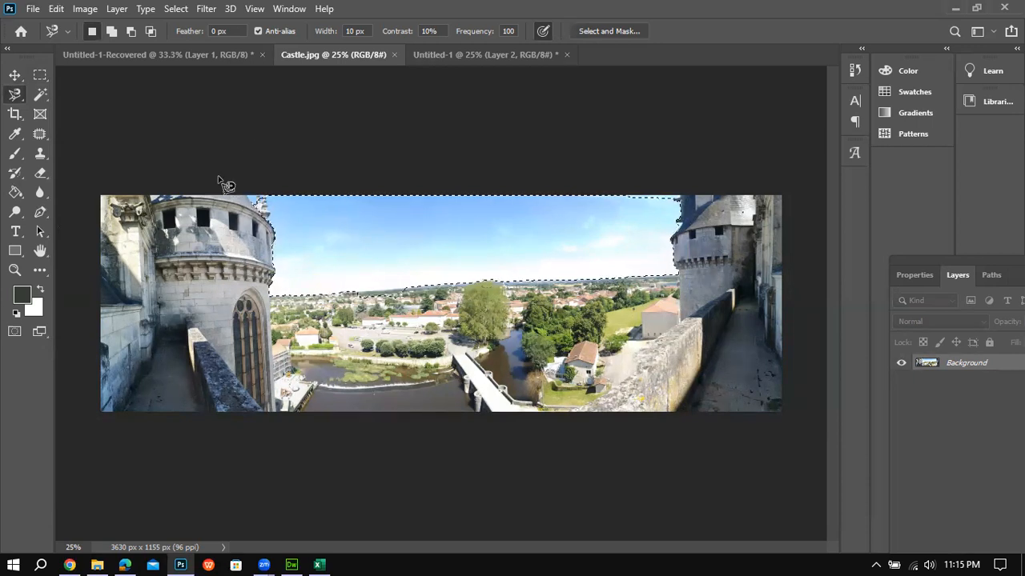
# Copy the lassoed sky from Castle.jpg and paste it into the Untitled-1 composite.
pyautogui.click(57, 8)
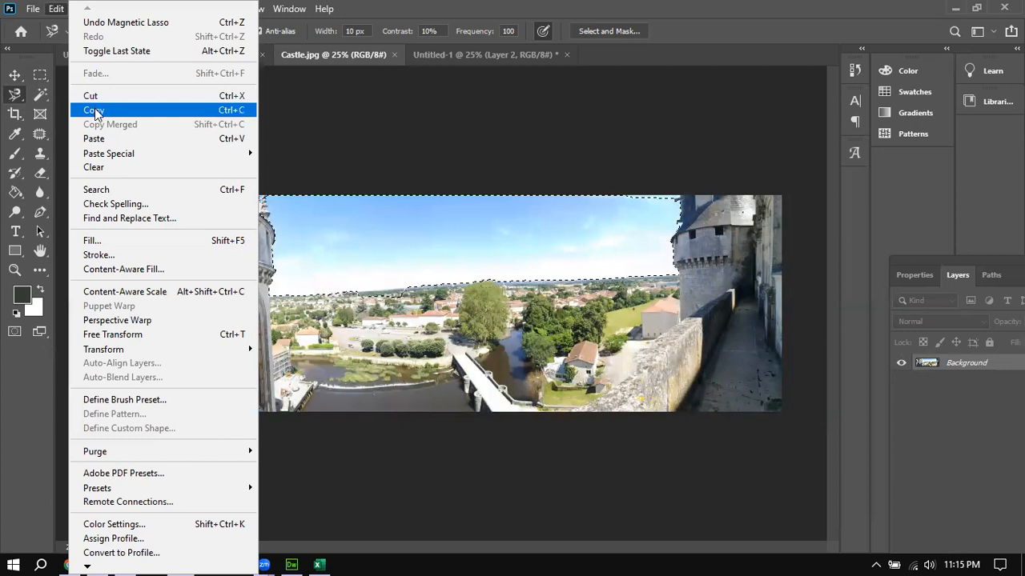
pyautogui.click(92, 110)
pyautogui.click(468, 55)
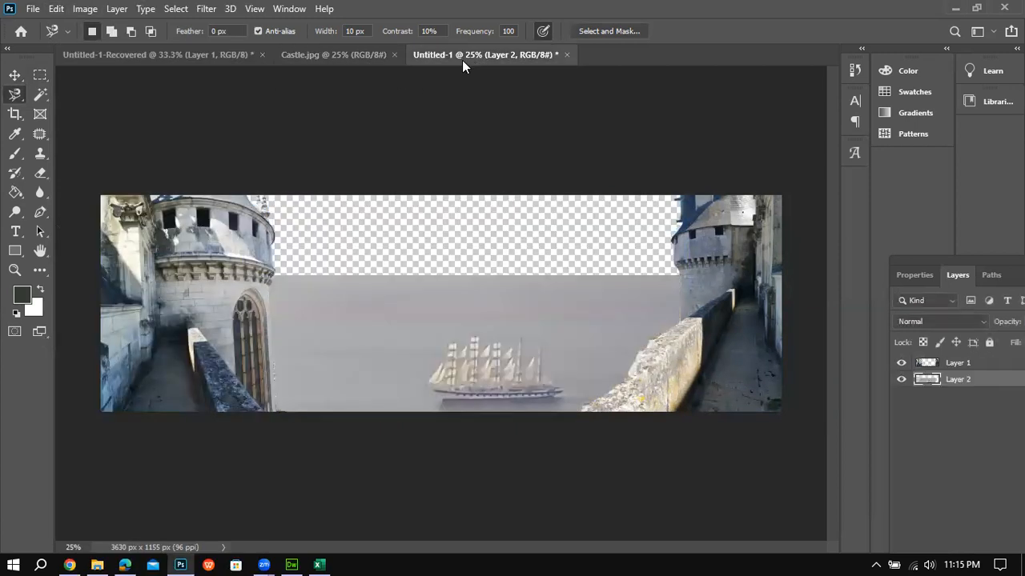
pyautogui.hotkey('ctrl', 'v')
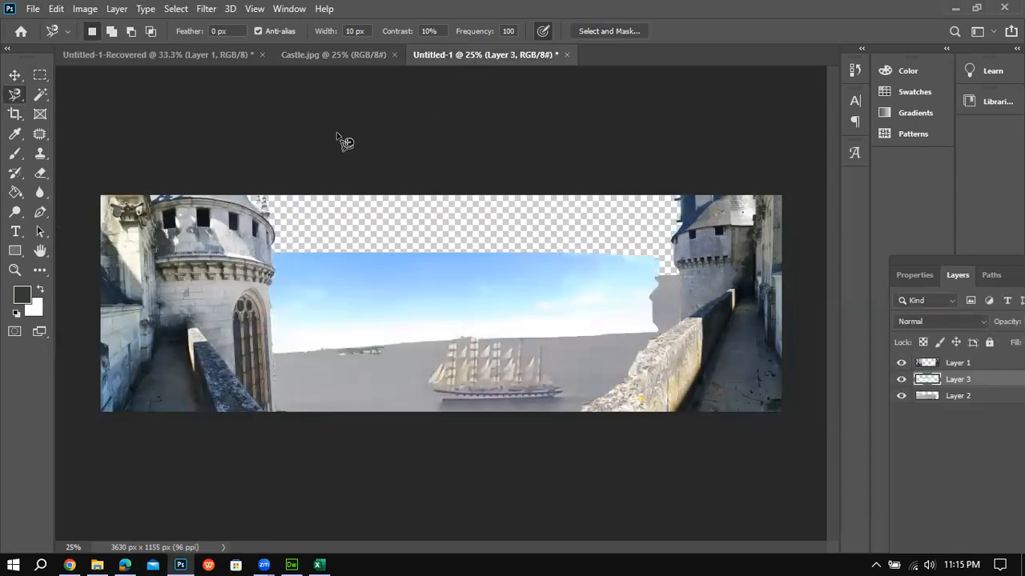
pyautogui.hotkey('ctrl', '+')
pyautogui.hotkey('ctrl', '+')
pyautogui.click(310, 275)
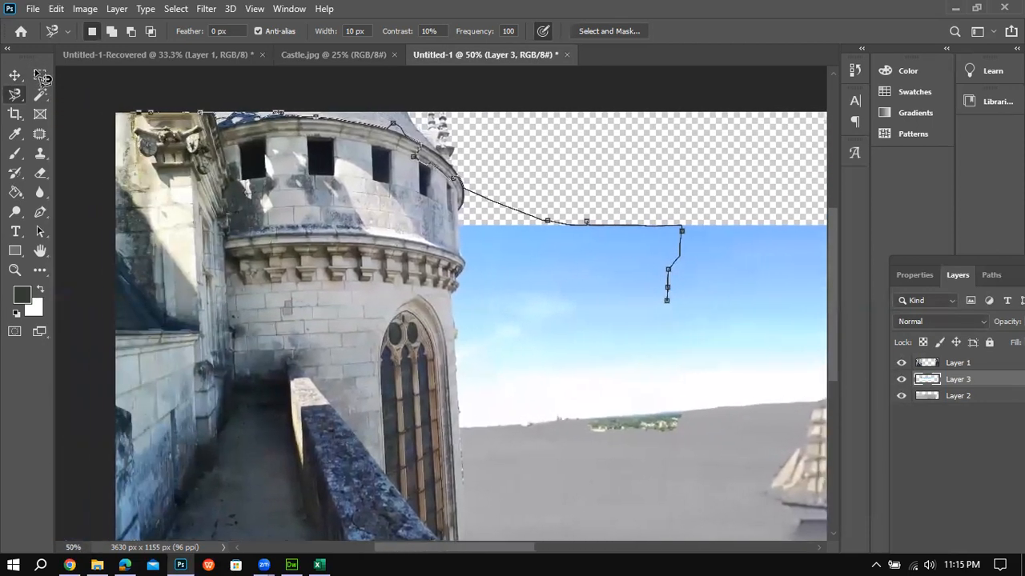
pyautogui.doubleClick(334, 212)
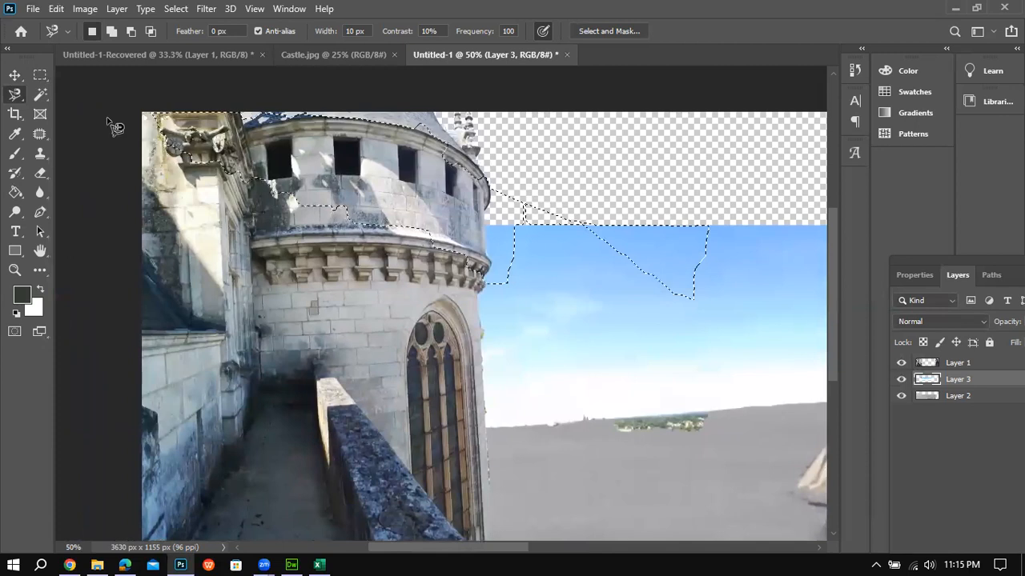
pyautogui.click(40, 76)
pyautogui.click(74, 84)
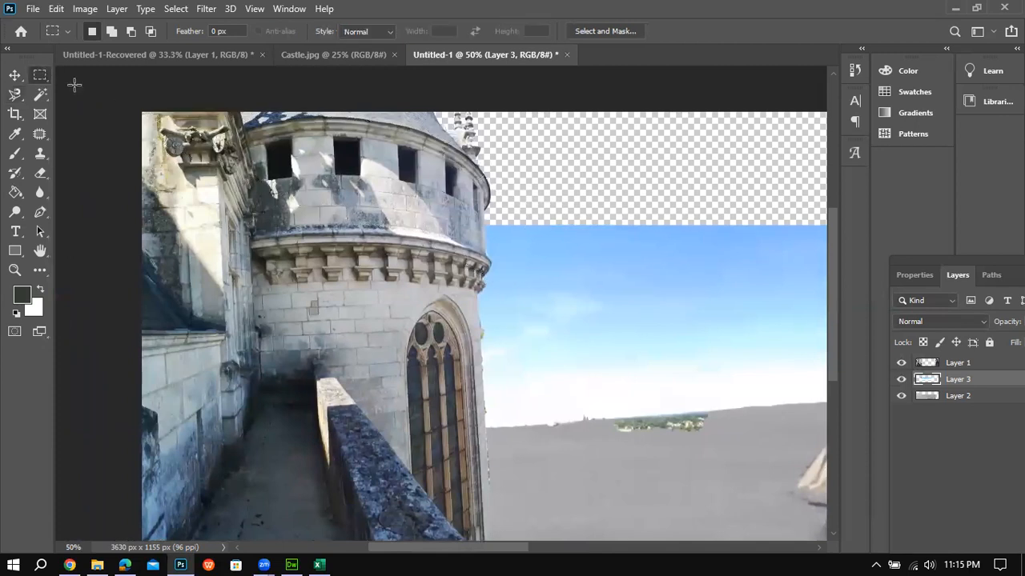
# Move the pasted sky layer up to the canvas's upper edge and align it with the left-hand castle tower.
pyautogui.click(16, 76)
pyautogui.moveTo(506, 556); pyautogui.dragTo(540, 556)
pyautogui.moveTo(512, 316); pyautogui.dragTo(510, 209)
pyautogui.hotkey('ctrl', '+')
pyautogui.hotkey('ctrl', '+')
pyautogui.hotkey('ctrl', '+')
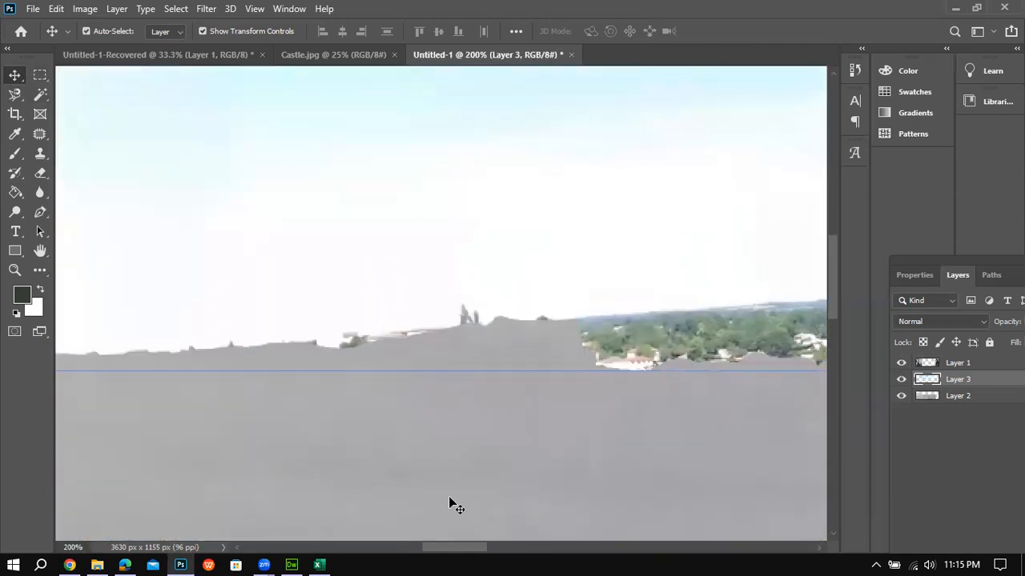
pyautogui.moveTo(456, 549); pyautogui.dragTo(427, 549)
pyautogui.scroll(5, 418, 441)
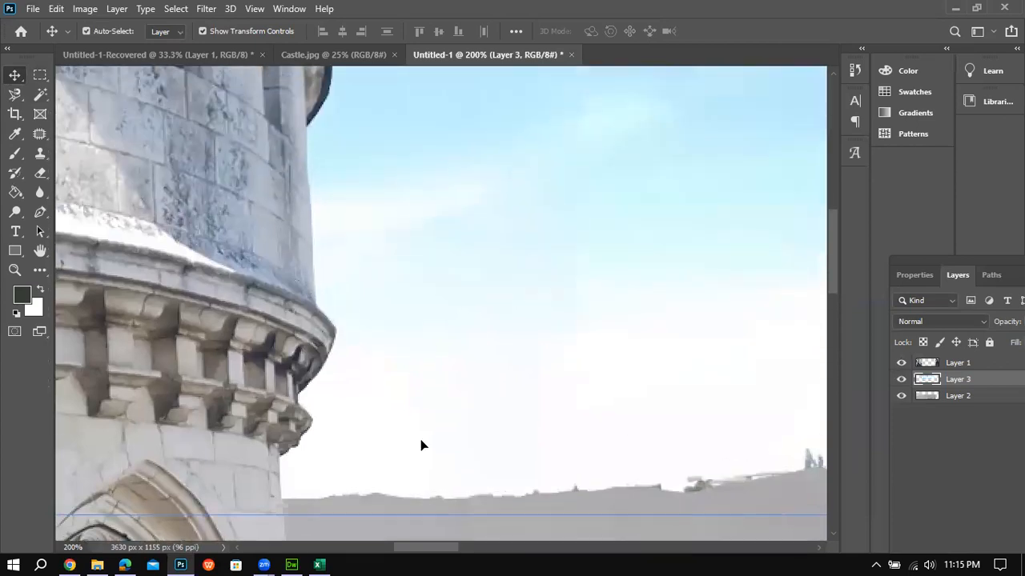
pyautogui.scroll(6, 422, 445)
pyautogui.moveTo(397, 304); pyautogui.dragTo(447, 349)
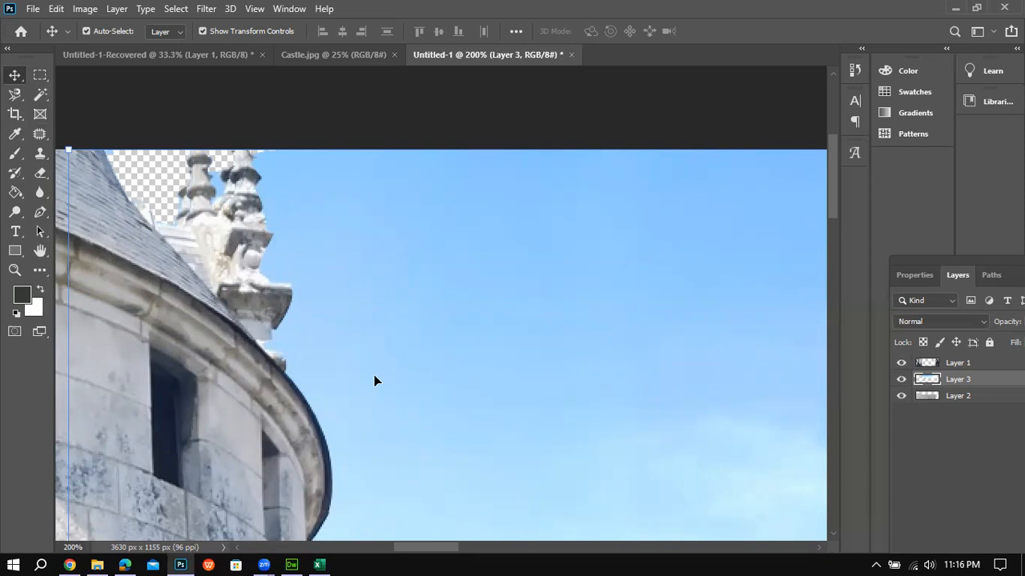
# Clear the old selection in Castle.jpg, select the whole sky with the Quick Selection tool and copy it.
pyautogui.click(340, 52)
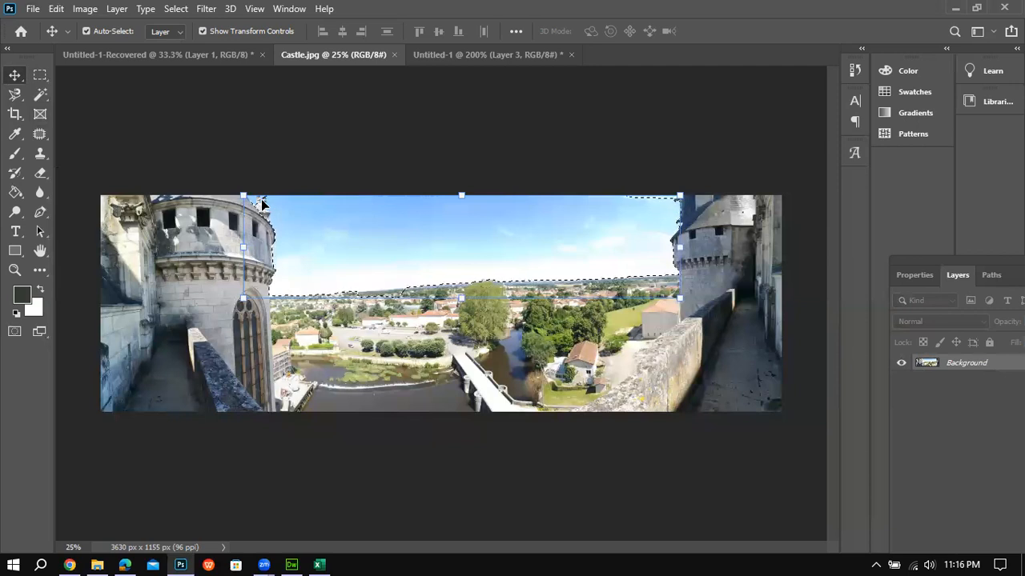
pyautogui.click(40, 75)
pyautogui.click(196, 143)
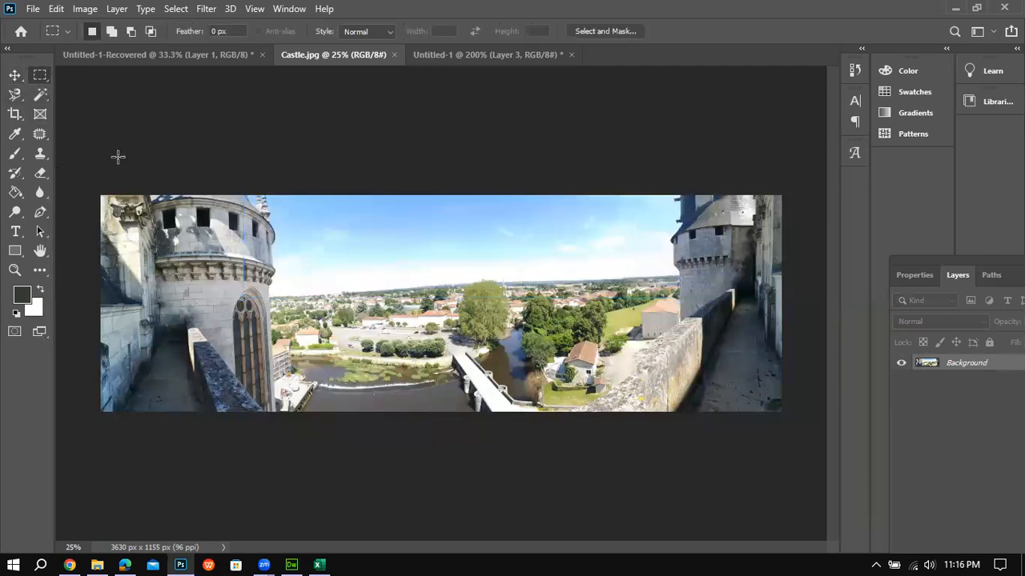
pyautogui.click(40, 95)
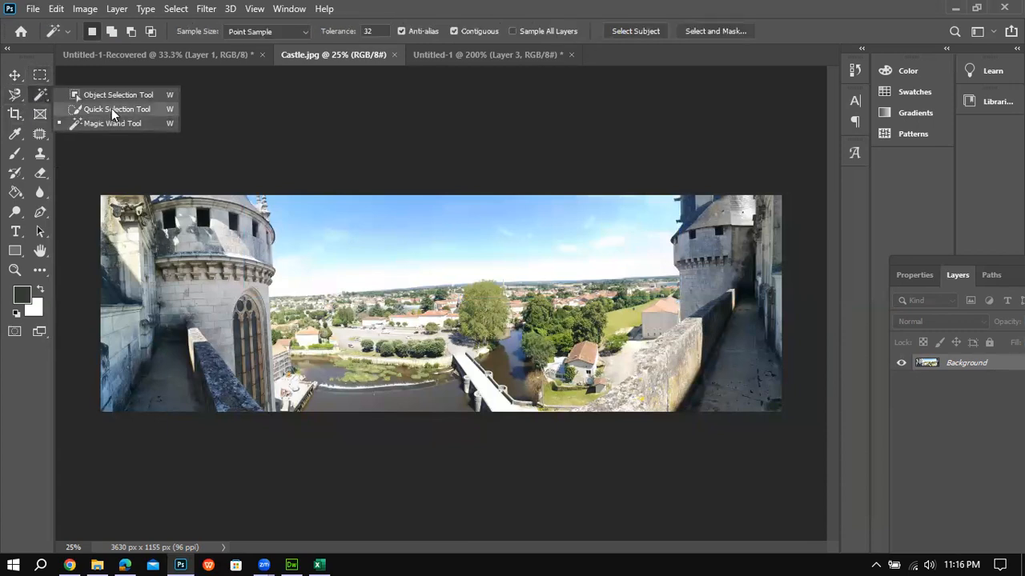
pyautogui.click(111, 108)
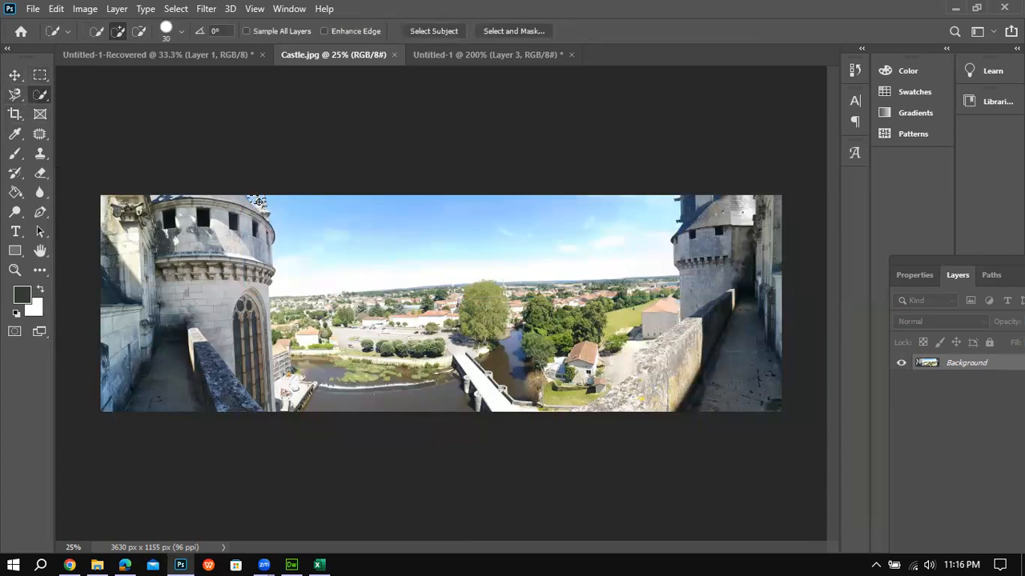
pyautogui.moveTo(293, 243); pyautogui.dragTo(307, 265)
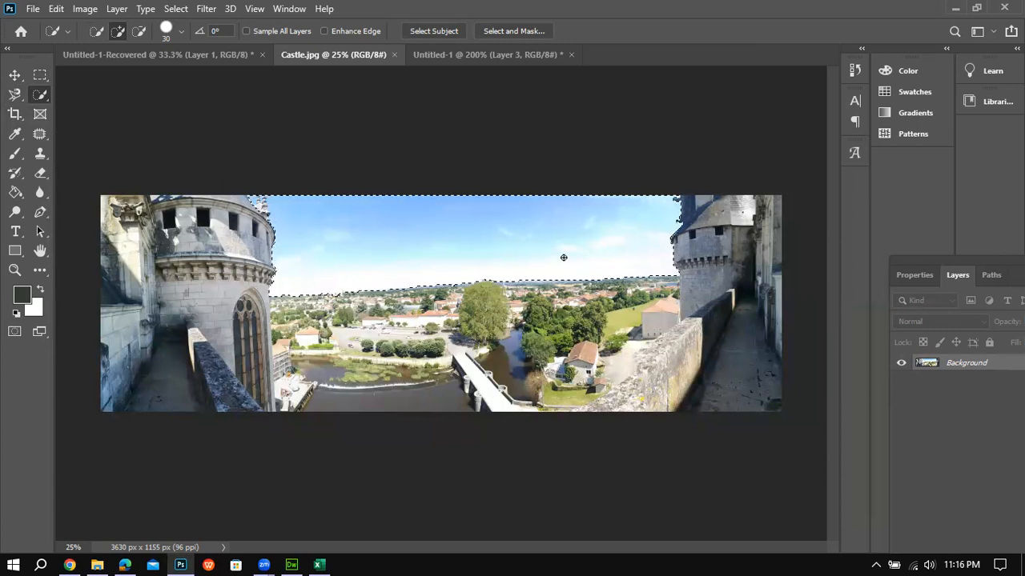
pyautogui.click(22, 74)
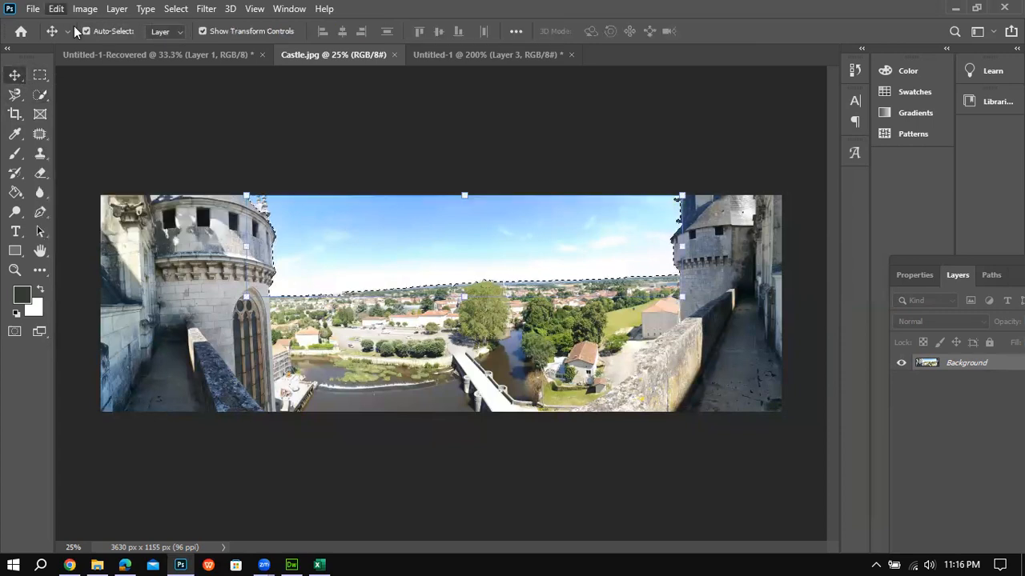
pyautogui.click(56, 8)
pyautogui.click(99, 111)
# Delete the lassoed sky layer from the Untitled-1 composite.
pyautogui.click(417, 55)
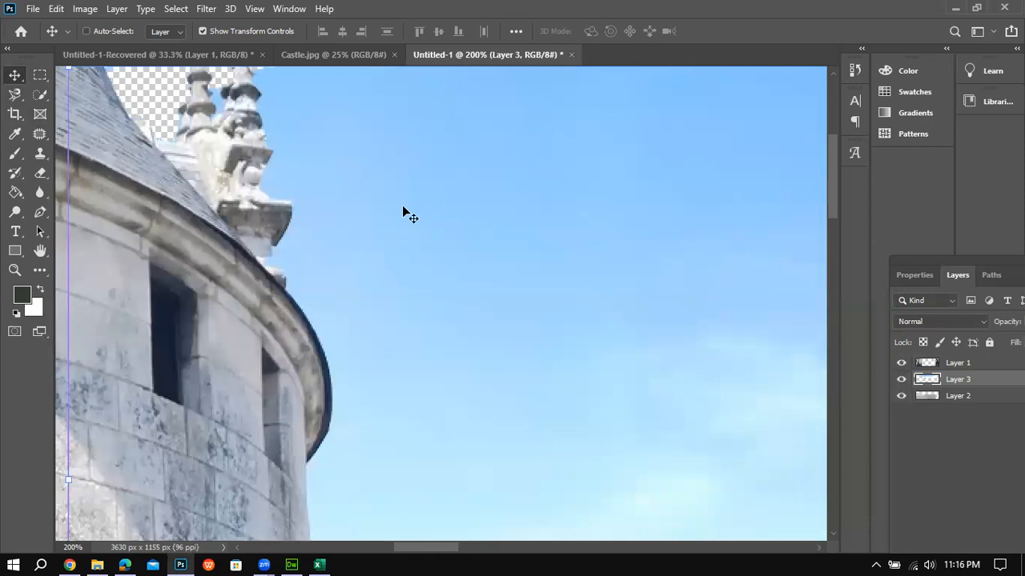
pyautogui.hotkey('ctrl', '-')
pyautogui.hotkey('ctrl', '-')
pyautogui.hotkey('ctrl', '-')
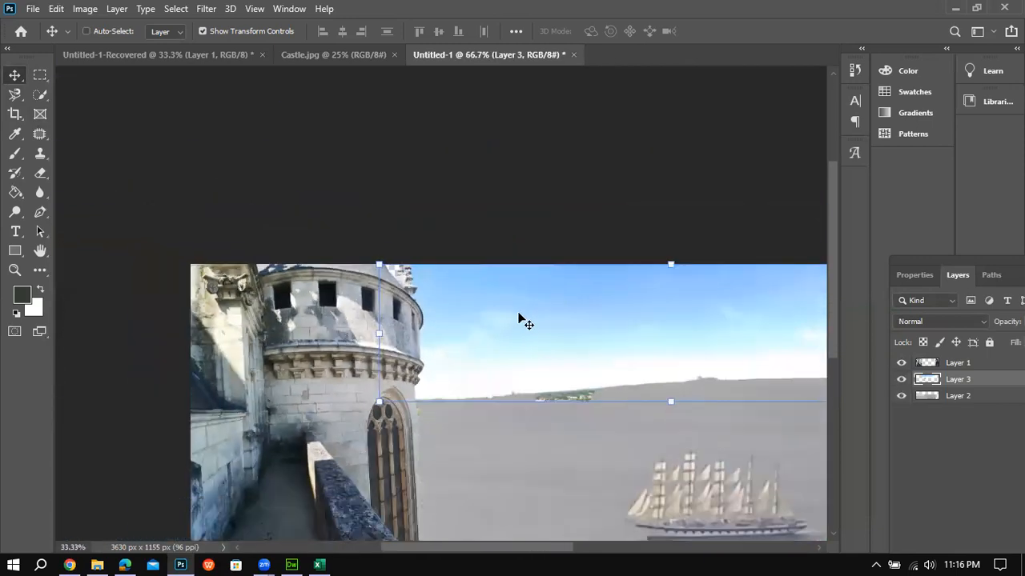
pyautogui.press('Delete')
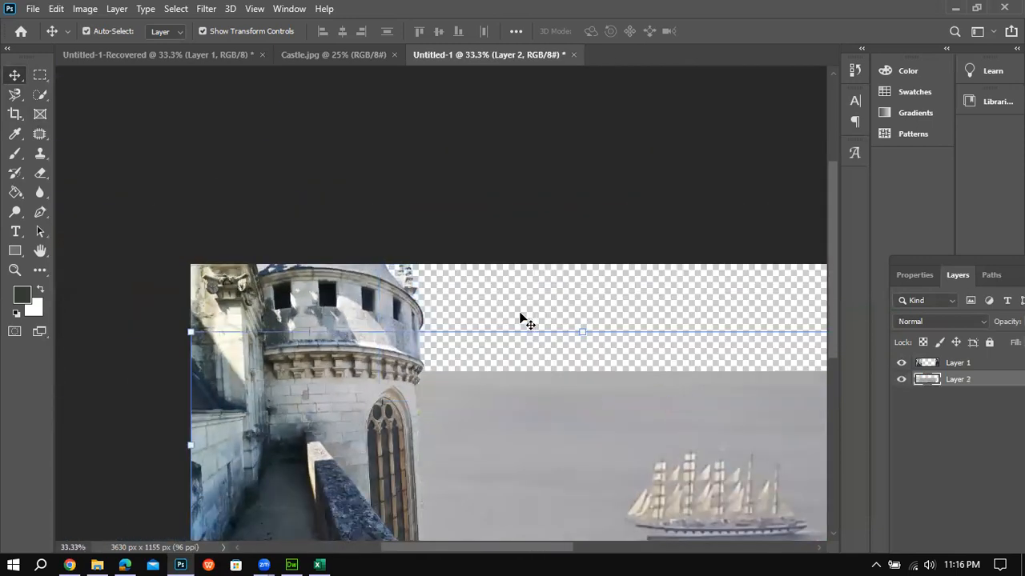
# Paste the copied sky into Untitled-1 and position it against the canvas's upper edge and the left-hand tower.
pyautogui.hotkey('ctrl', 'v')
pyautogui.moveTo(453, 382); pyautogui.dragTo(625, 299)
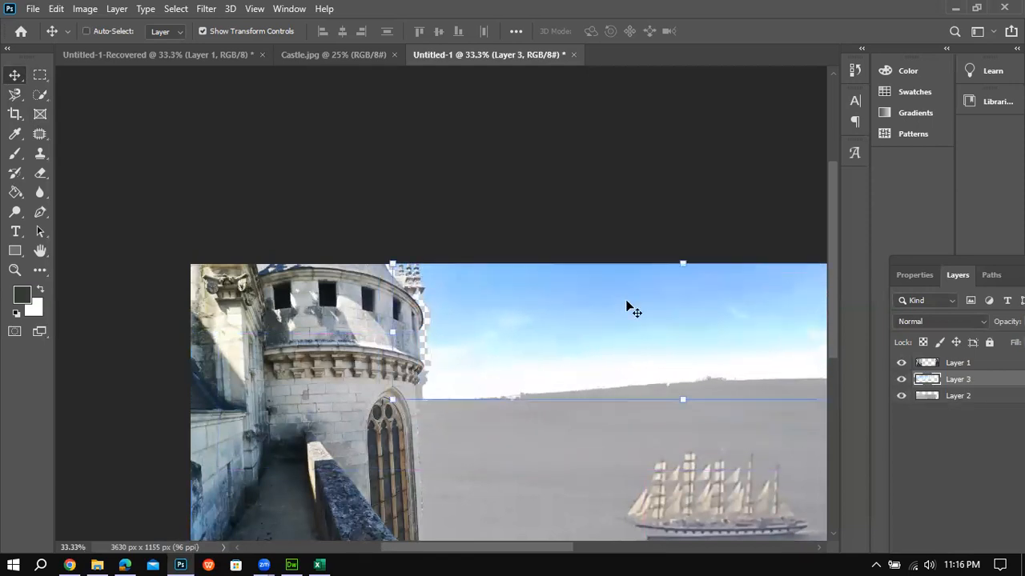
pyautogui.hotkey('ctrl', '+')
pyautogui.hotkey('ctrl', '+')
pyautogui.hotkey('ctrl', '+')
pyautogui.moveTo(541, 306); pyautogui.dragTo(519, 306)
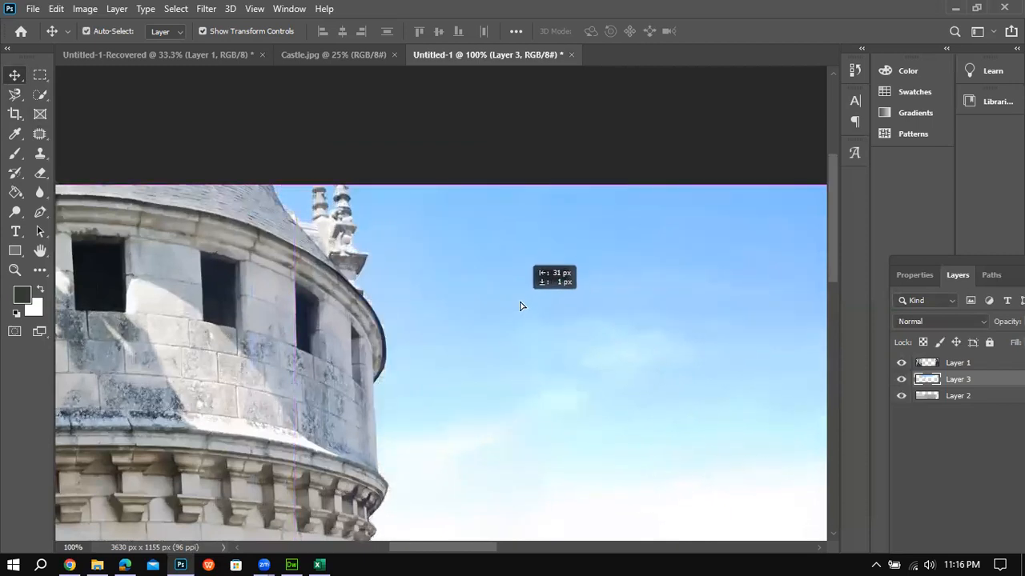
# Examine the sky's edges at the right-hand tower and horizon, compare them with the exam paper PDF sample, then return to Photoshop.
pyautogui.moveTo(451, 546); pyautogui.dragTo(614, 544)
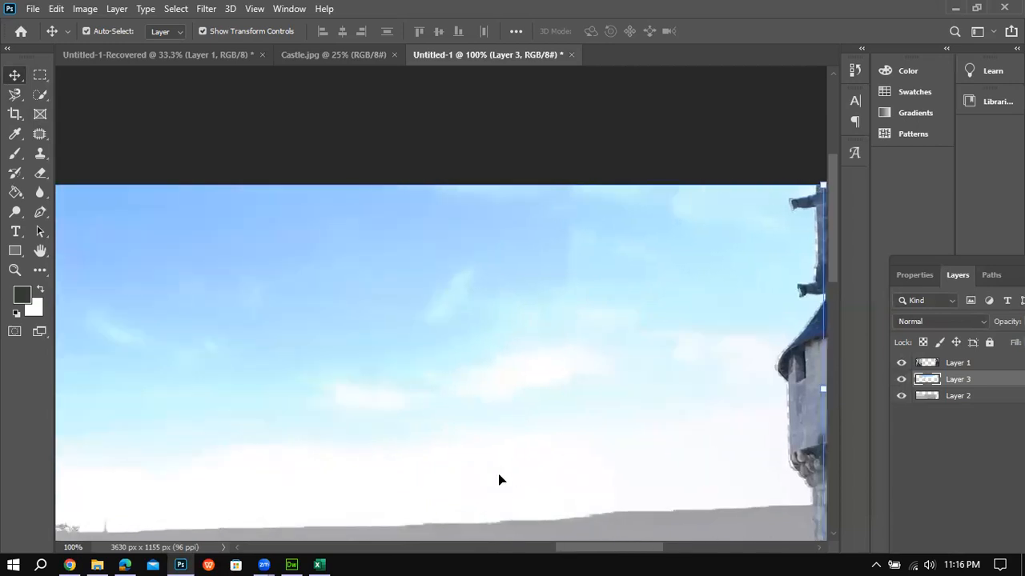
pyautogui.scroll(-1, 498, 477)
pyautogui.hotkey('ctrl', '-')
pyautogui.hotkey('ctrl', '-')
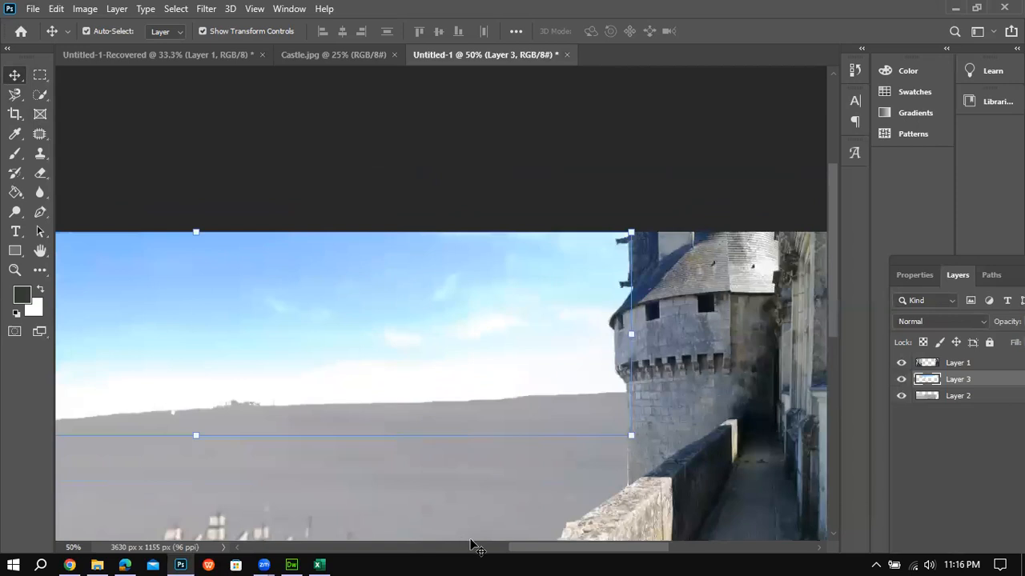
pyautogui.moveTo(509, 550); pyautogui.dragTo(463, 552)
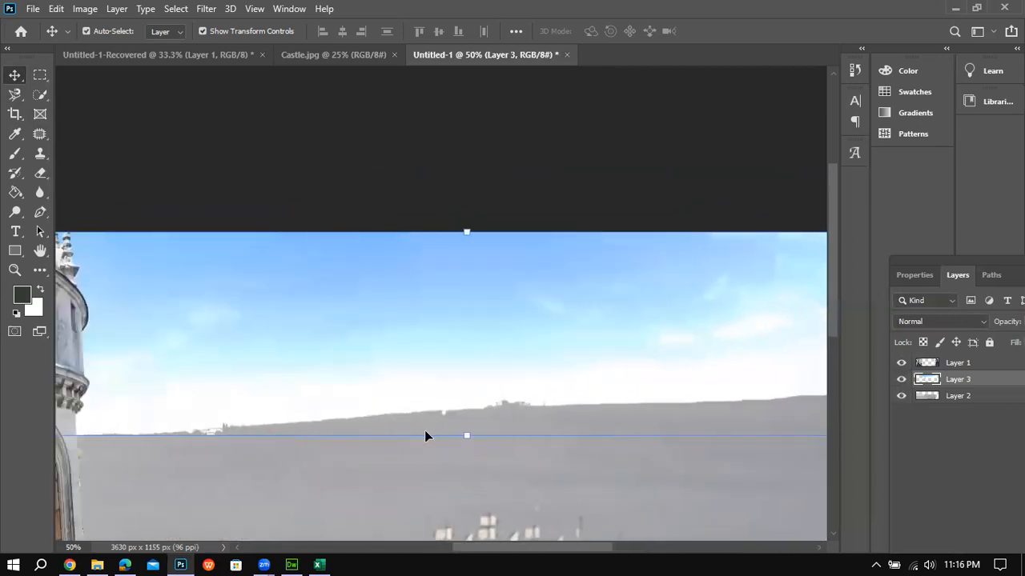
pyautogui.click(120, 561)
pyautogui.click(119, 558)
pyautogui.click(128, 558)
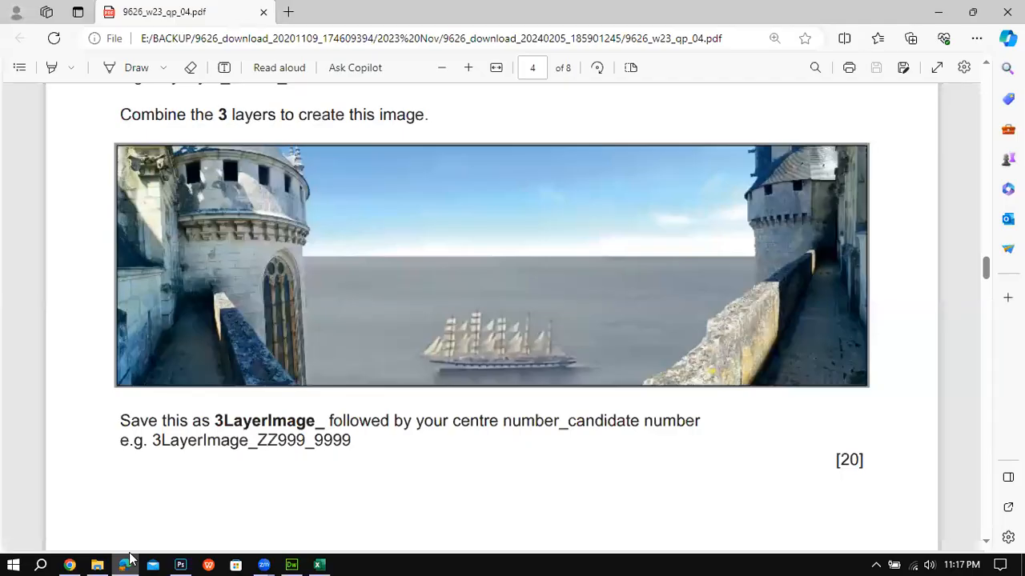
pyautogui.click(129, 558)
# Select the uneven horizon strip between the two towers with the Rectangular Marquee tool.
pyautogui.press('m')
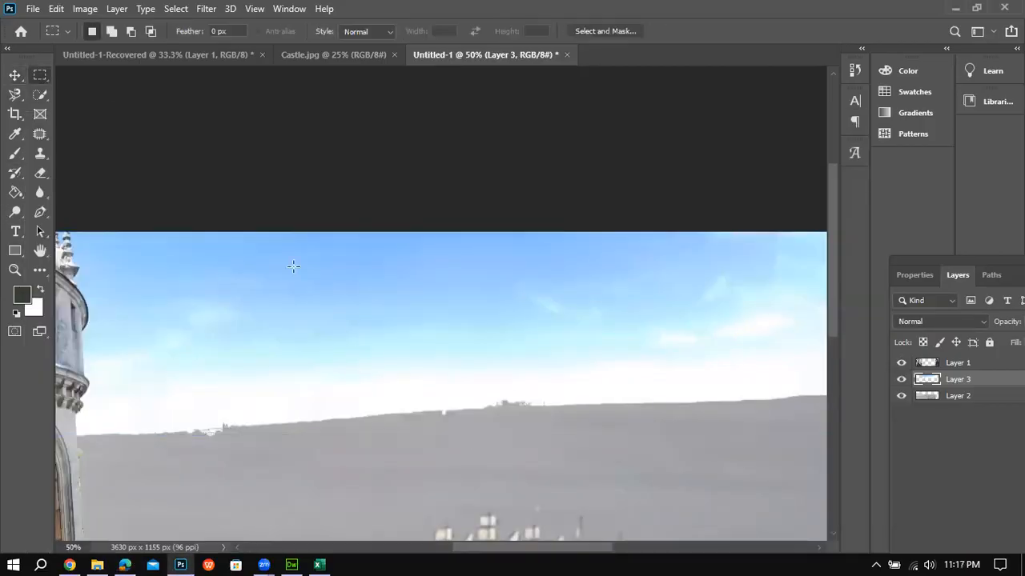
pyautogui.hotkey('ctrl', '-')
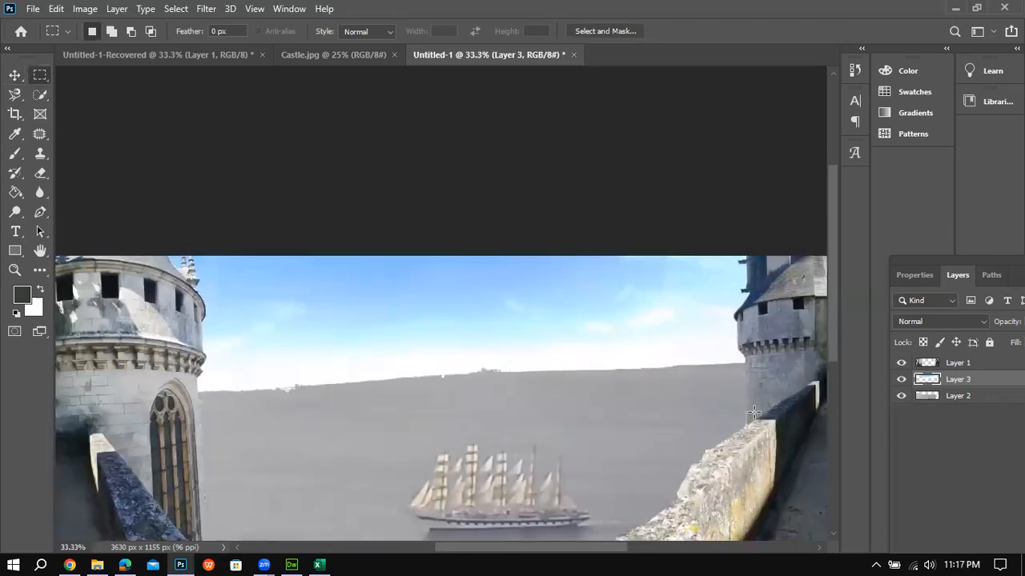
pyautogui.moveTo(748, 406); pyautogui.dragTo(195, 362)
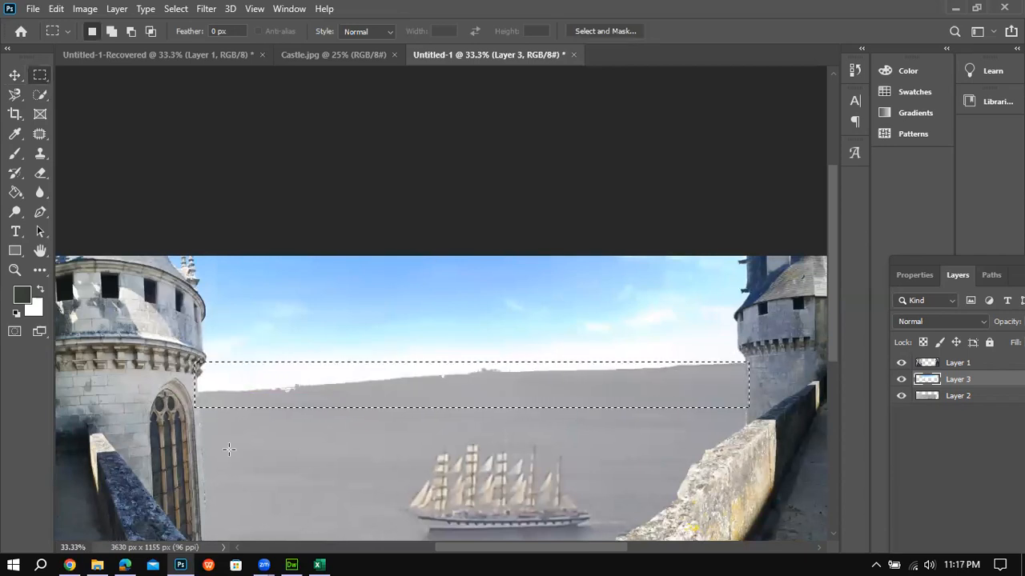
# Compare the composite's sky and horizon with the sample image in the exam paper PDF, switching back and forth, then return to Photoshop.
pyautogui.click(128, 560)
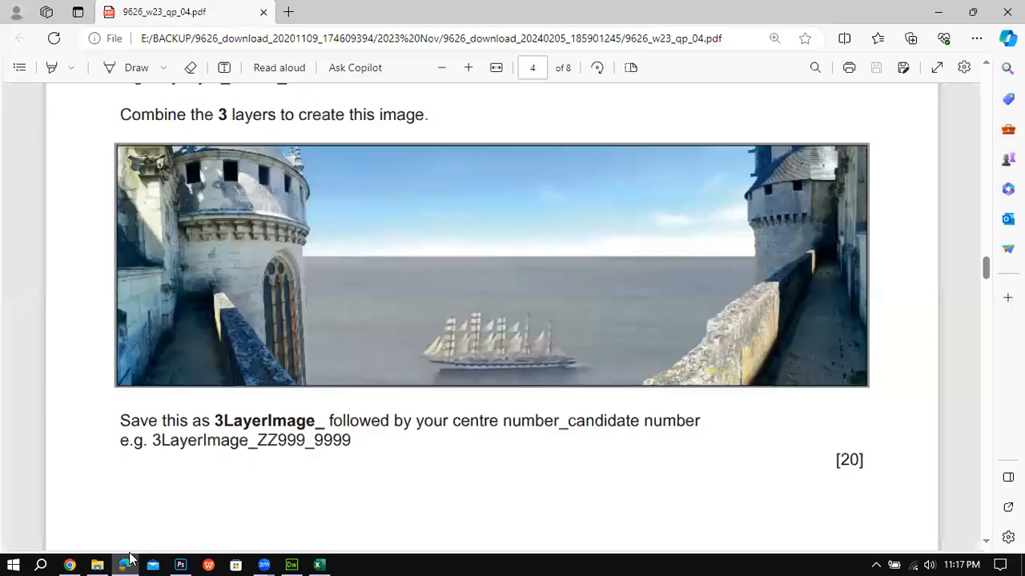
pyautogui.click(128, 560)
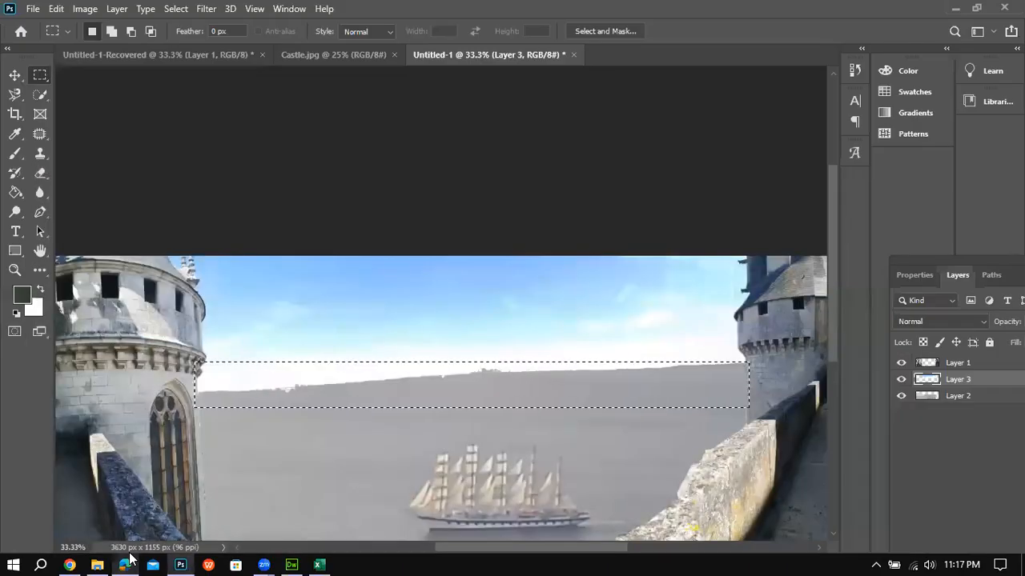
pyautogui.click(128, 561)
pyautogui.click(128, 560)
pyautogui.click(128, 560)
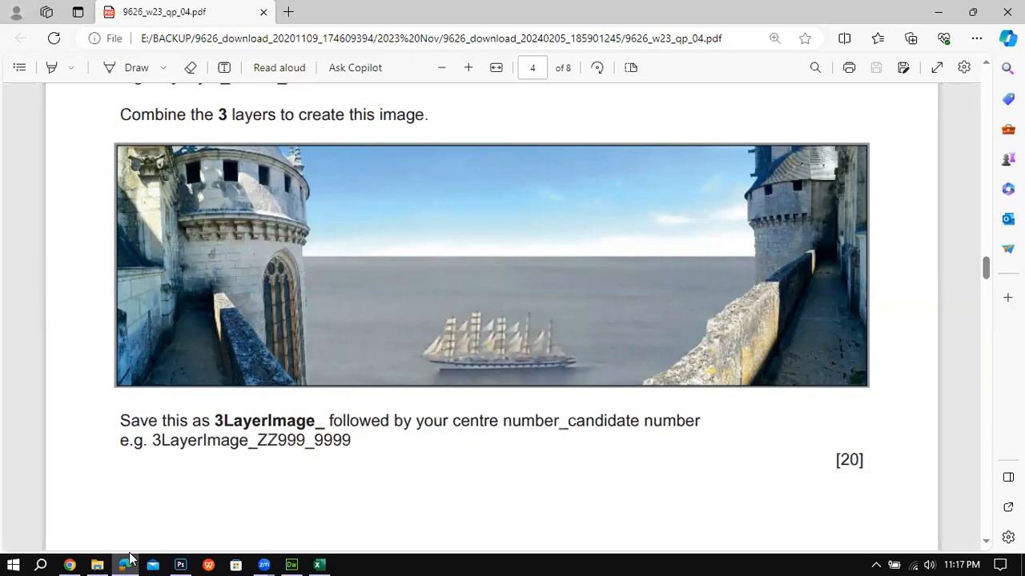
pyautogui.click(128, 560)
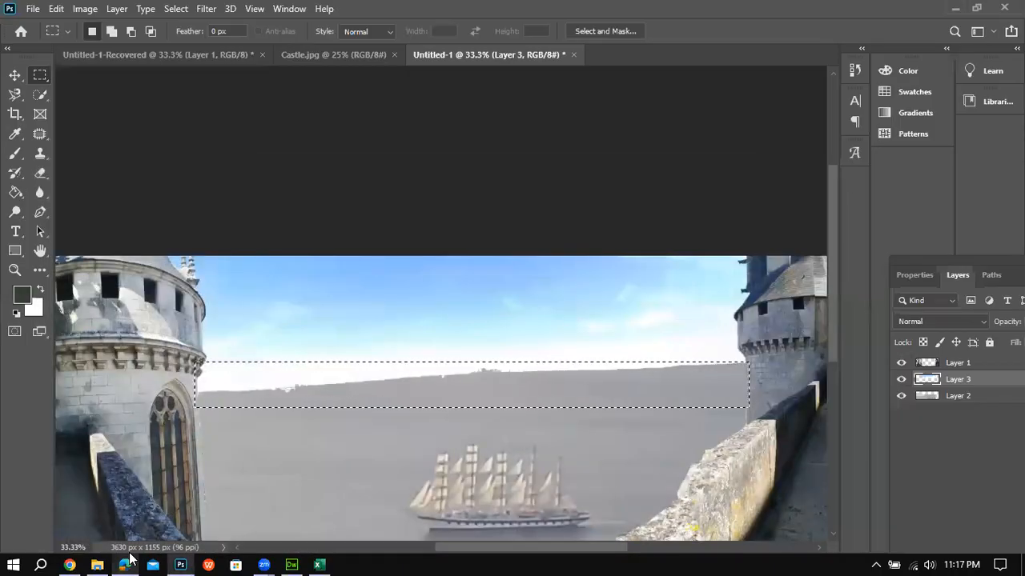
pyautogui.click(128, 560)
pyautogui.click(128, 560)
pyautogui.click(128, 561)
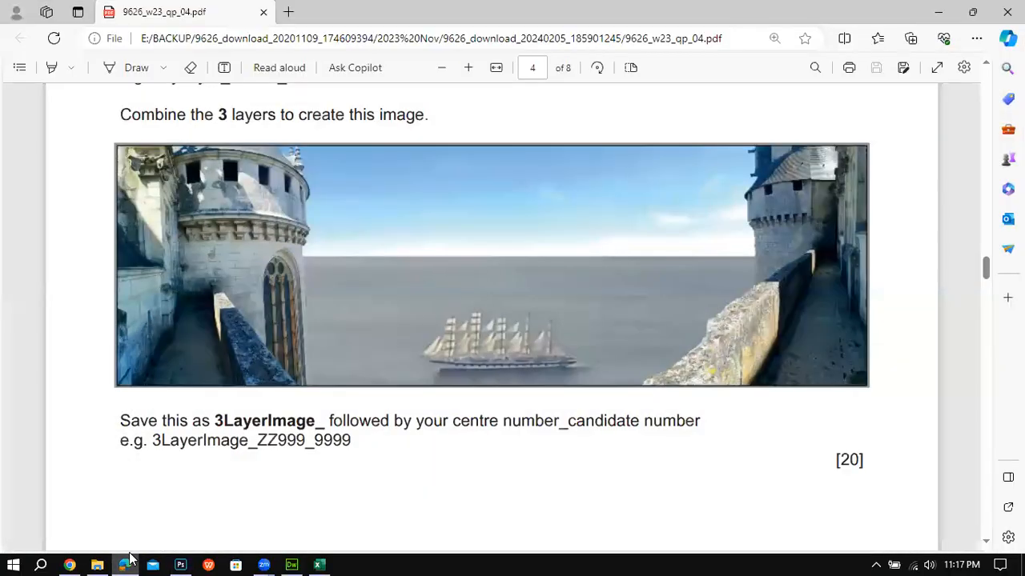
pyautogui.click(129, 560)
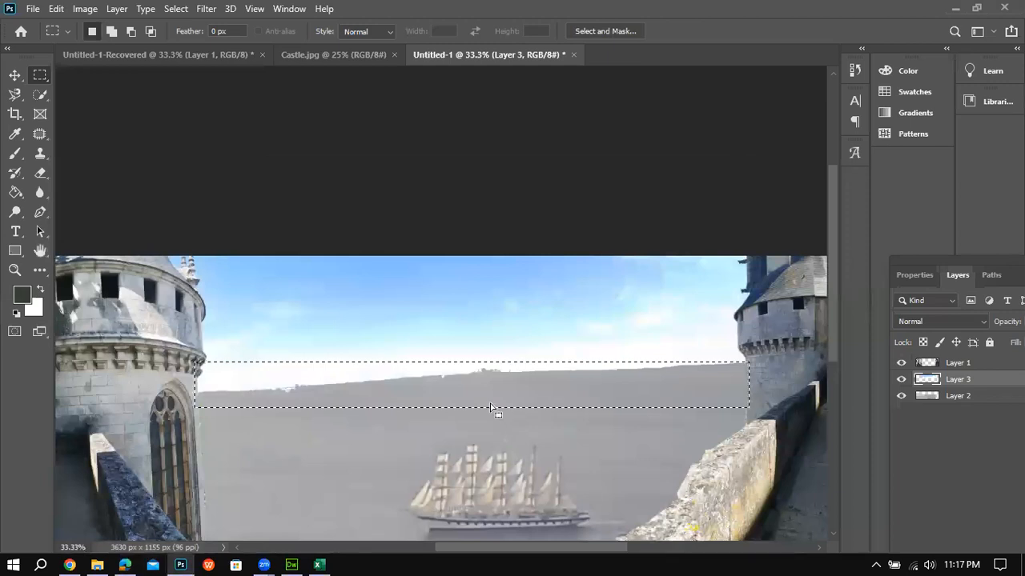
pyautogui.click(16, 77)
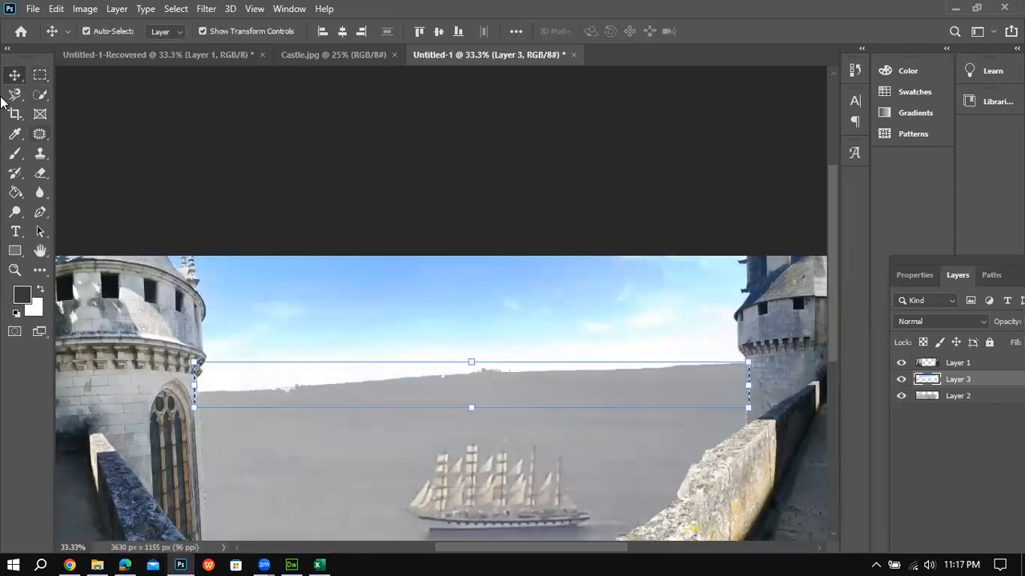
pyautogui.click(40, 77)
pyautogui.click(14, 74)
pyautogui.click(331, 176)
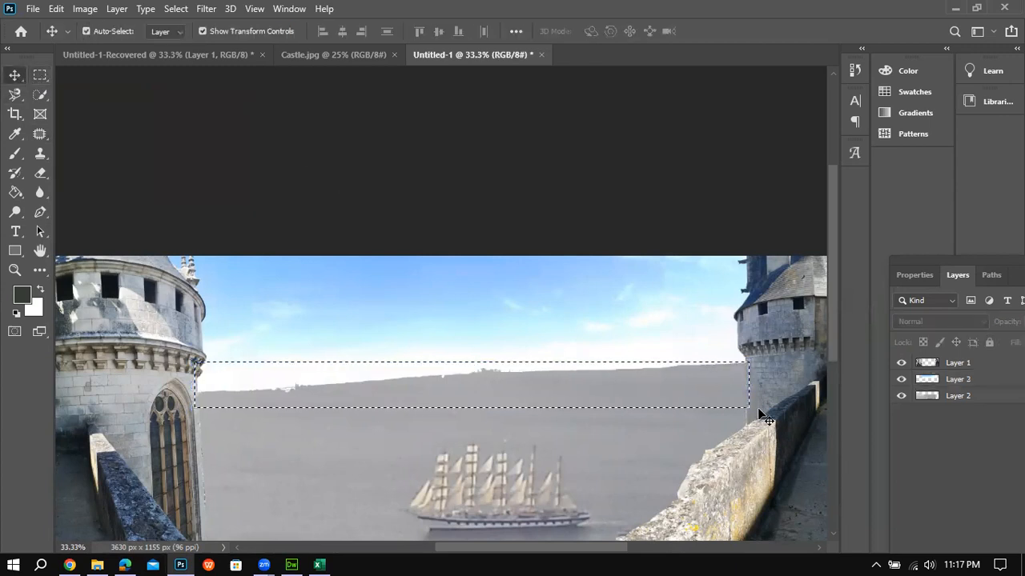
pyautogui.click(694, 303)
pyautogui.click(40, 74)
pyautogui.click(691, 340)
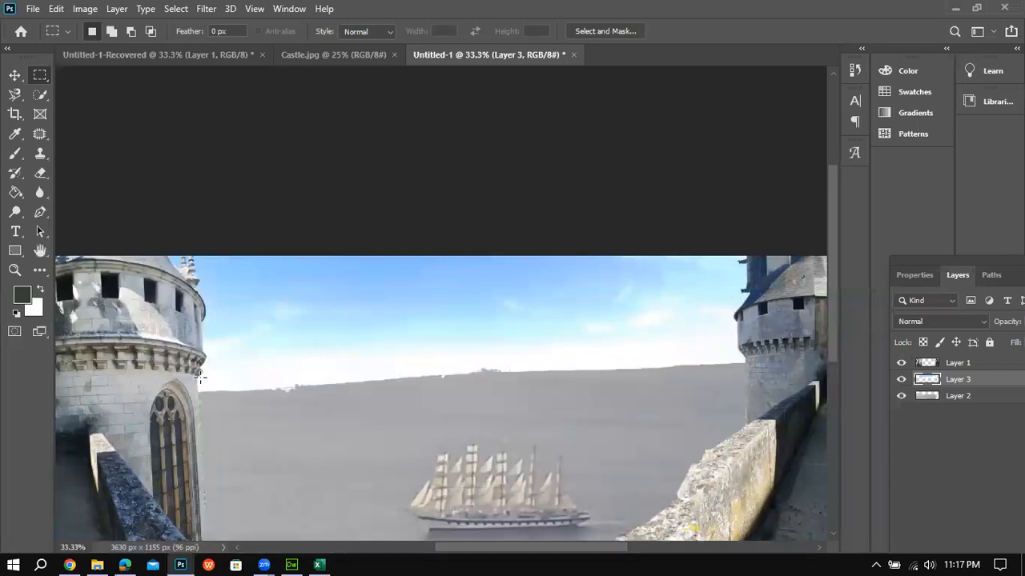
pyautogui.moveTo(198, 377); pyautogui.dragTo(751, 398)
pyautogui.click(695, 338)
pyautogui.click(14, 75)
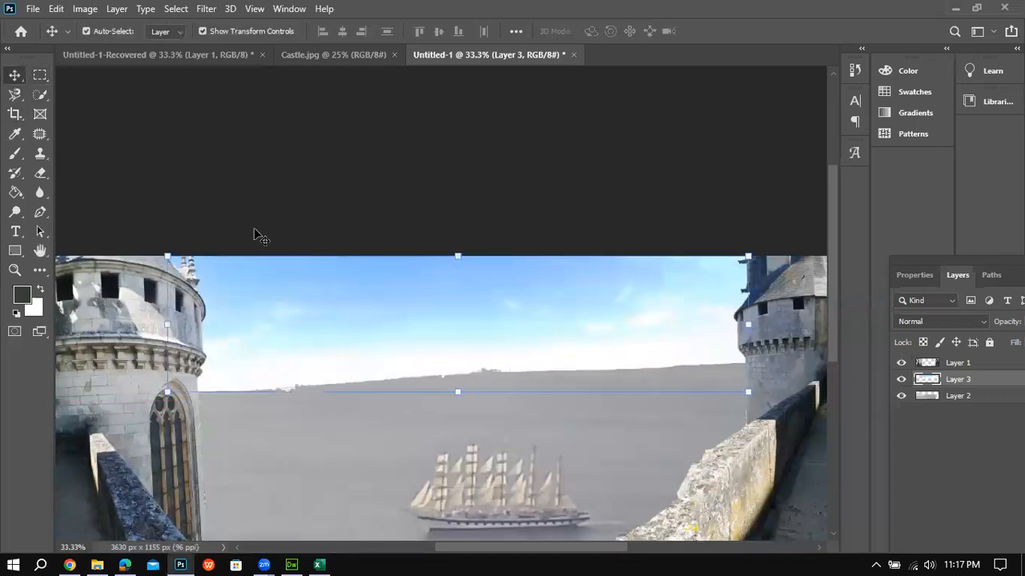
# Stretch the sky layer vertically to 111.01% height, extending it past the canvas's upper edge and further down over the ocean.
pyautogui.moveTo(325, 290); pyautogui.dragTo(325, 297)
pyautogui.moveTo(457, 262); pyautogui.dragTo(456, 249)
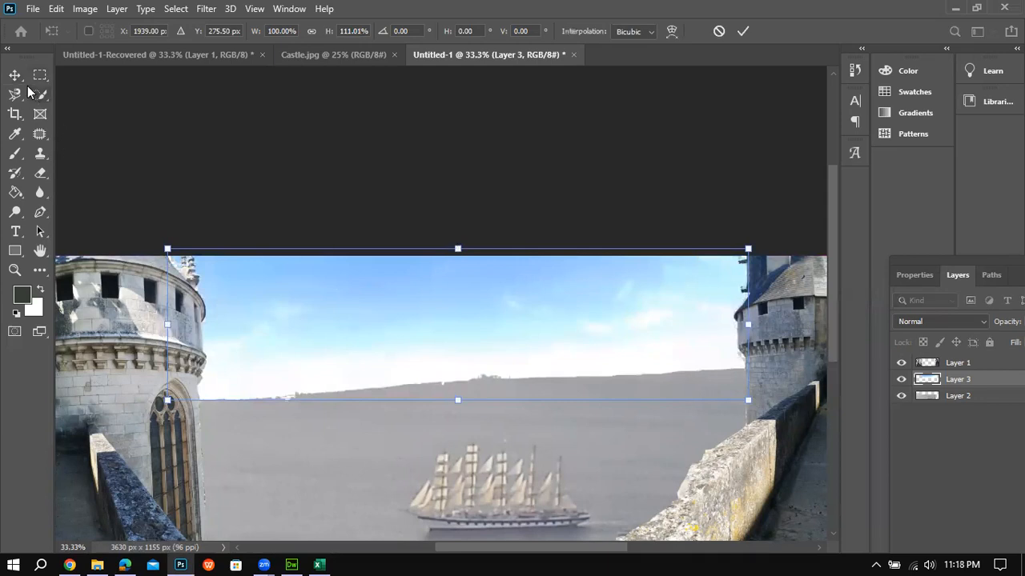
pyautogui.press('Return')
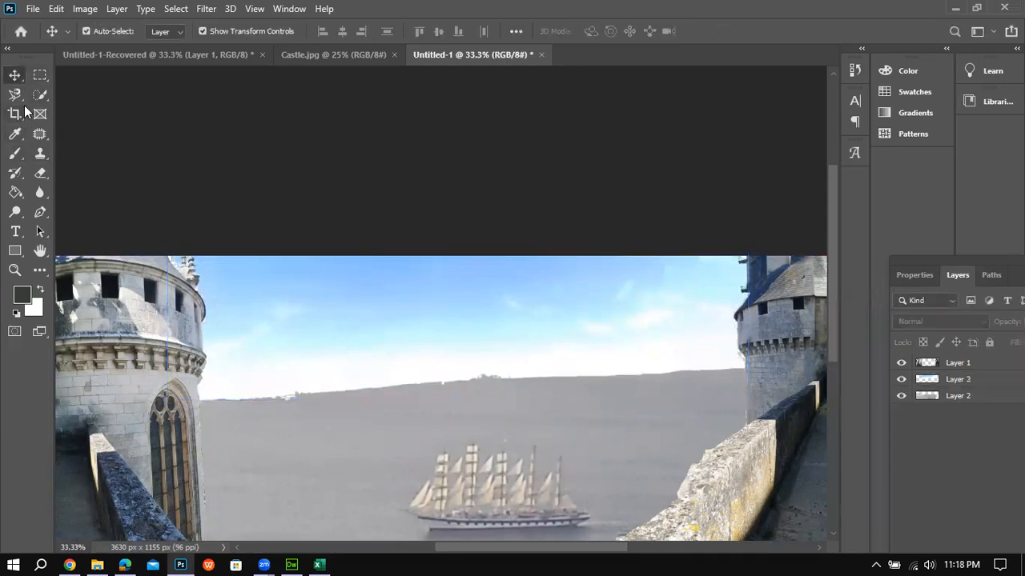
# Select a rectangular strip covering the uneven lower edge of the sky from the left-hand tower to the right-hand tower.
pyautogui.click(39, 77)
pyautogui.moveTo(196, 387); pyautogui.dragTo(661, 400)
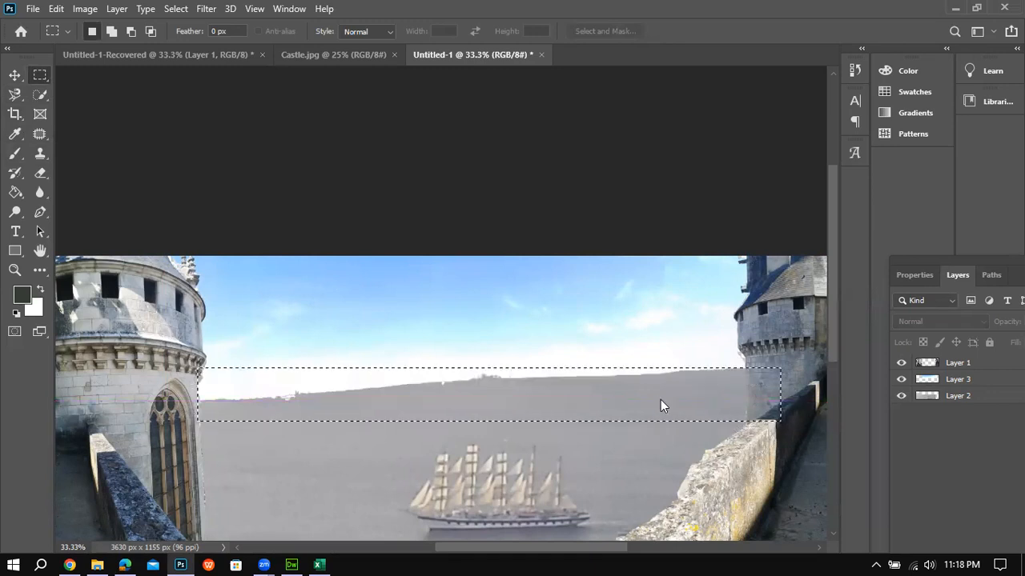
pyautogui.click(954, 361)
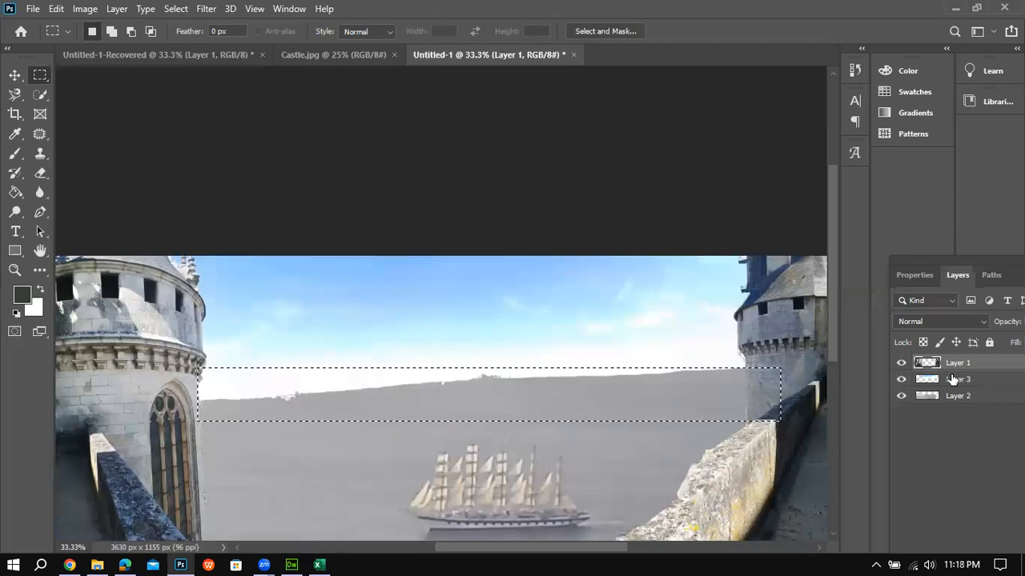
pyautogui.press('Delete')
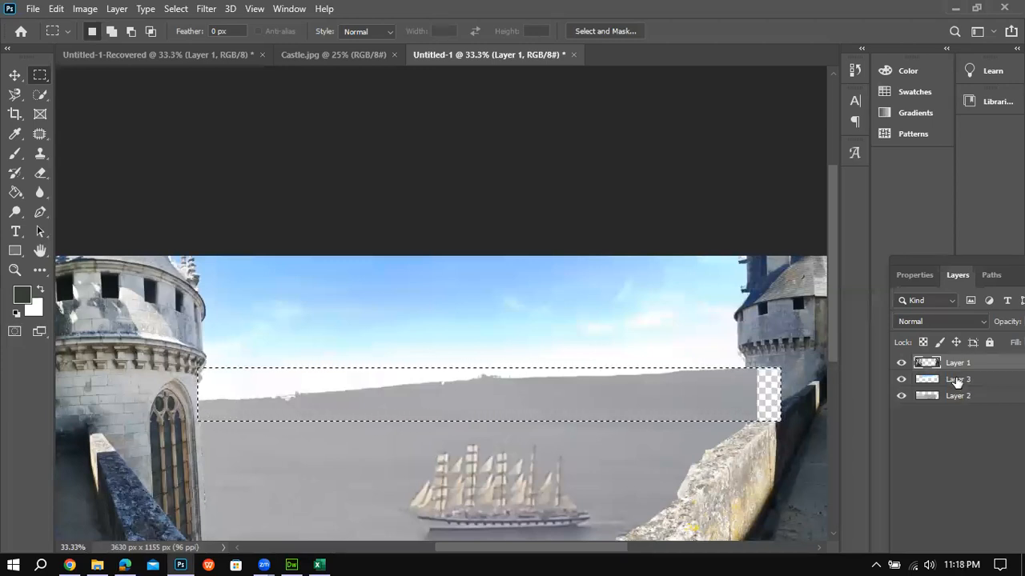
pyautogui.hotkey('ctrl', 'z')
# Delete the selected strip from the sky on Layer 3 to straighten the horizon, and clear the selection.
pyautogui.click(956, 380)
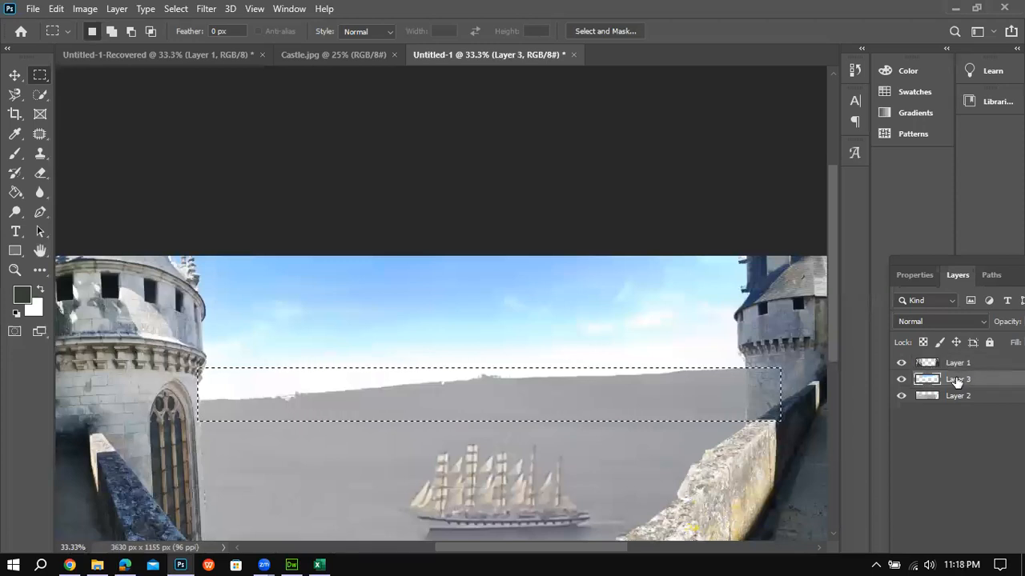
pyautogui.press('Delete')
pyautogui.click(539, 307)
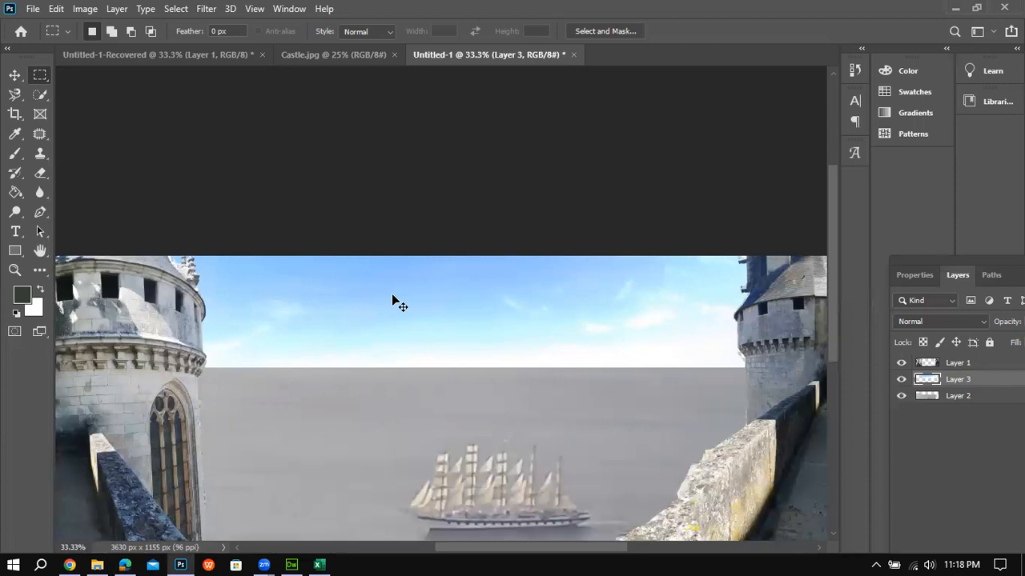
pyautogui.hotkey('ctrl', '-')
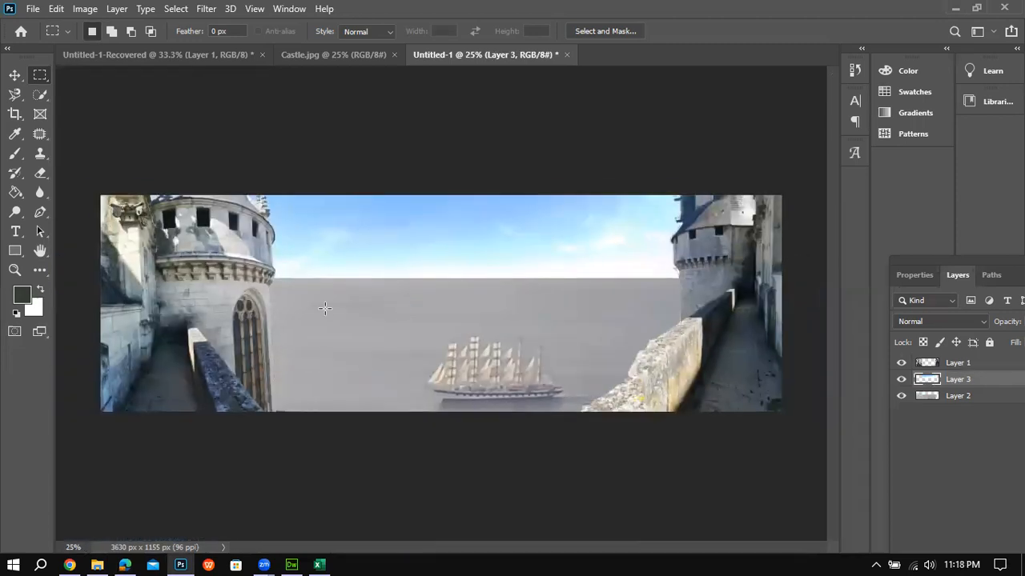
# Switch to the exam paper PDF and review the sample images, the supplied source files and the Examination folder instructions.
pyautogui.click(124, 565)
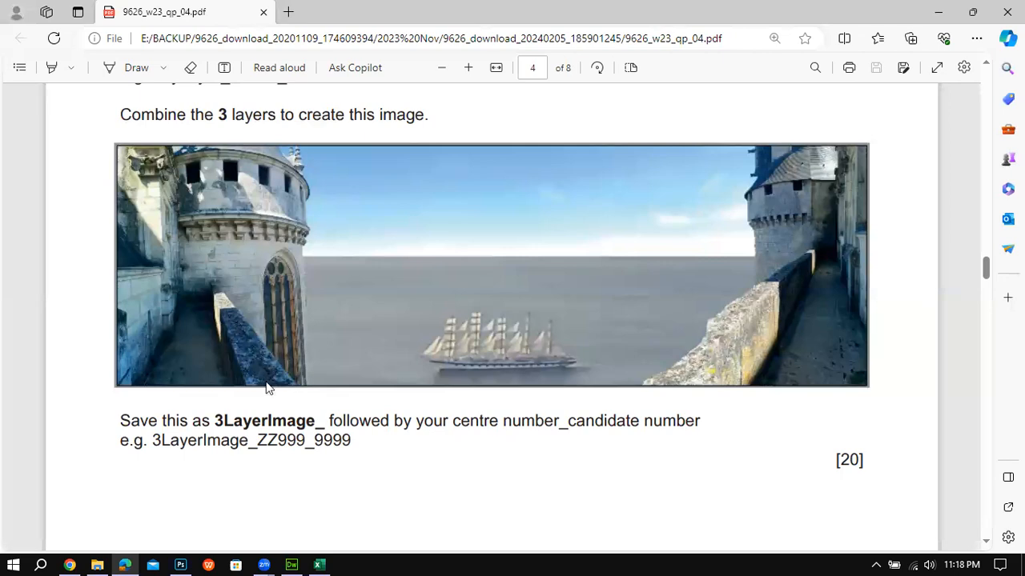
pyautogui.scroll(15, 273, 420)
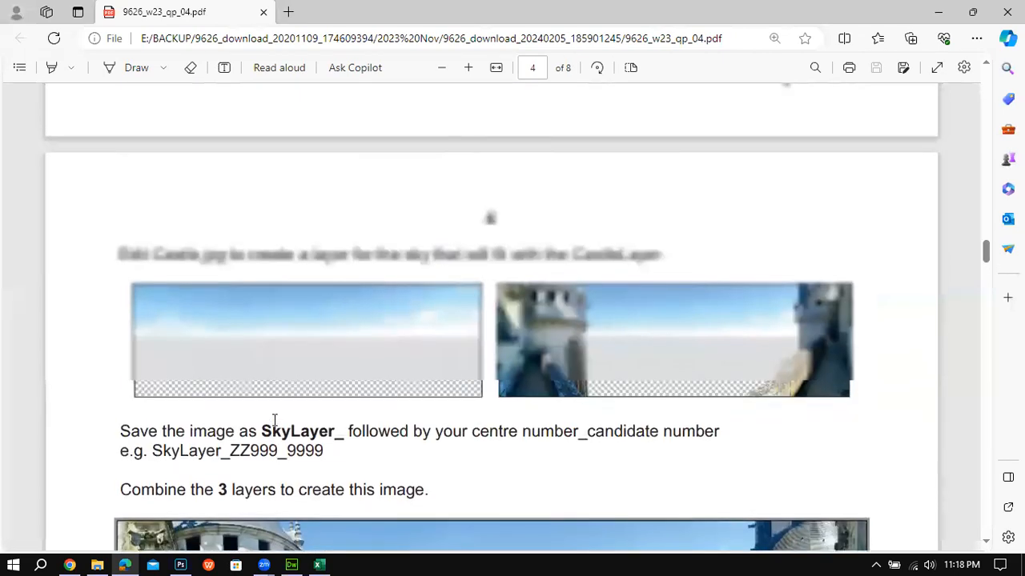
pyautogui.scroll(6, 273, 426)
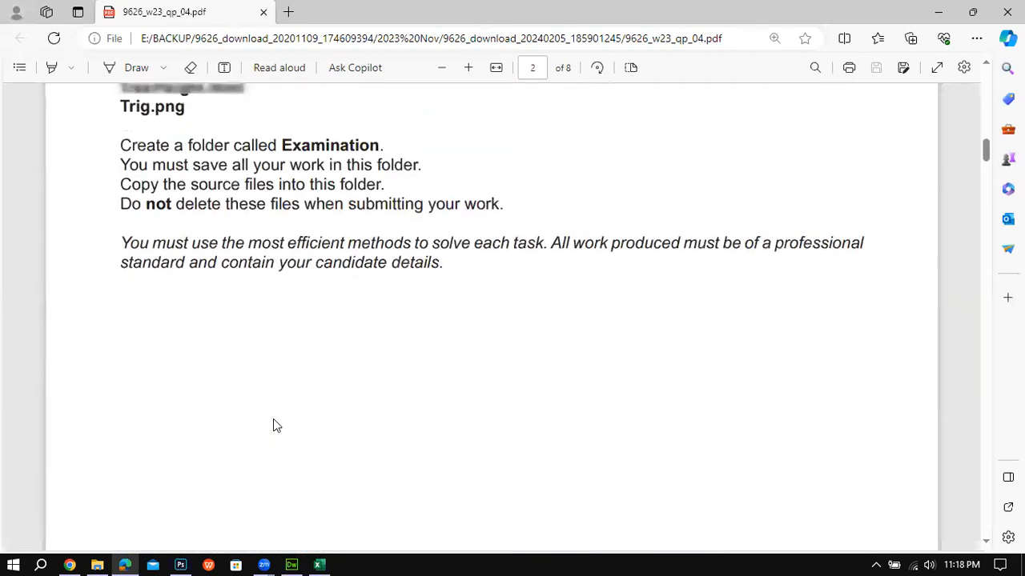
pyautogui.scroll(-3, 273, 425)
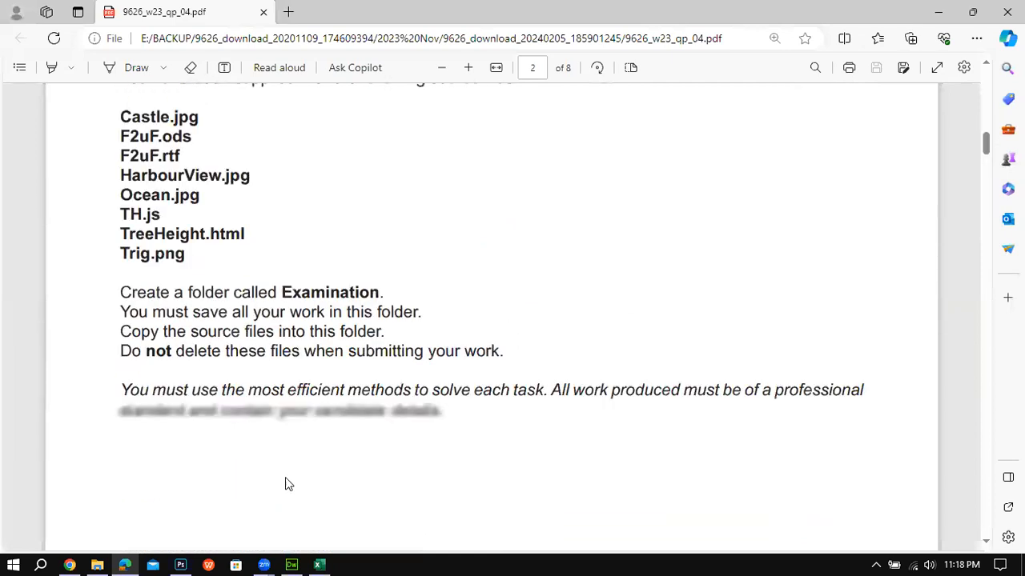